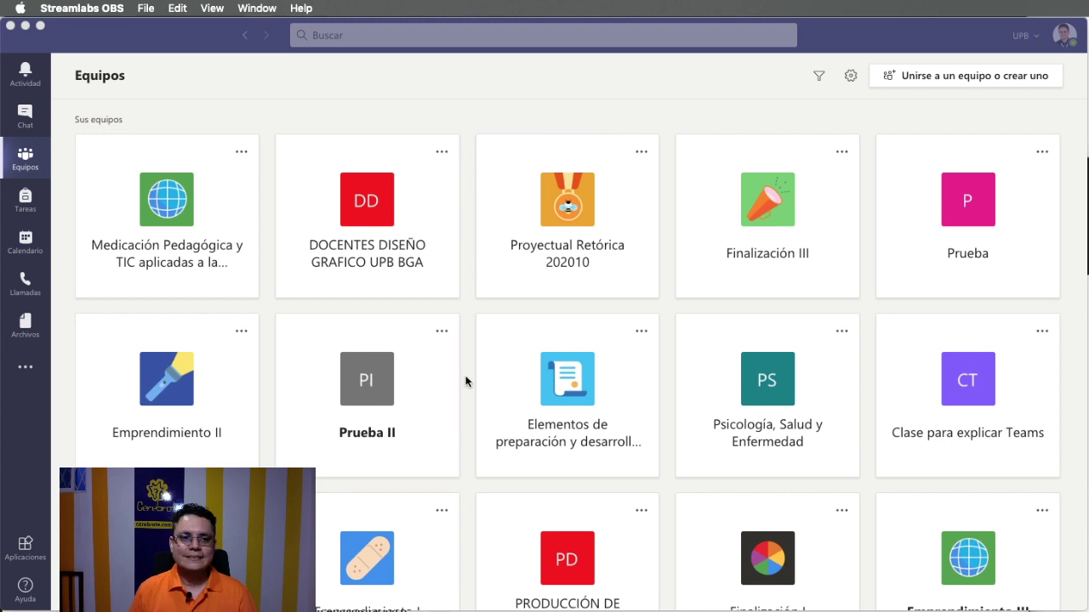
# - Open the Prueba team and show the assignments of its General channel
pyautogui.click(935, 264)
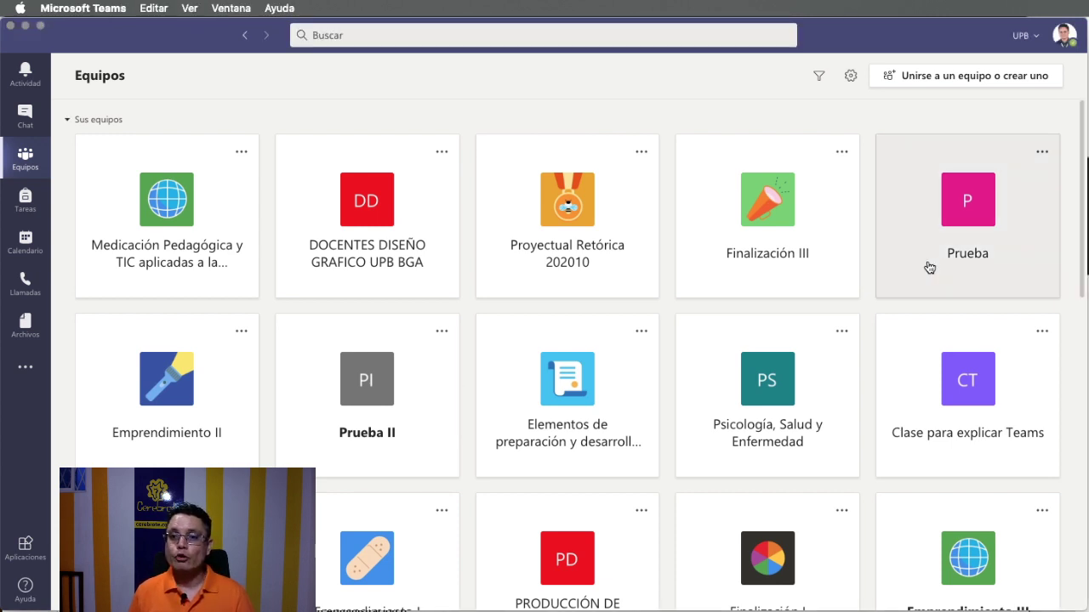
pyautogui.click(930, 268)
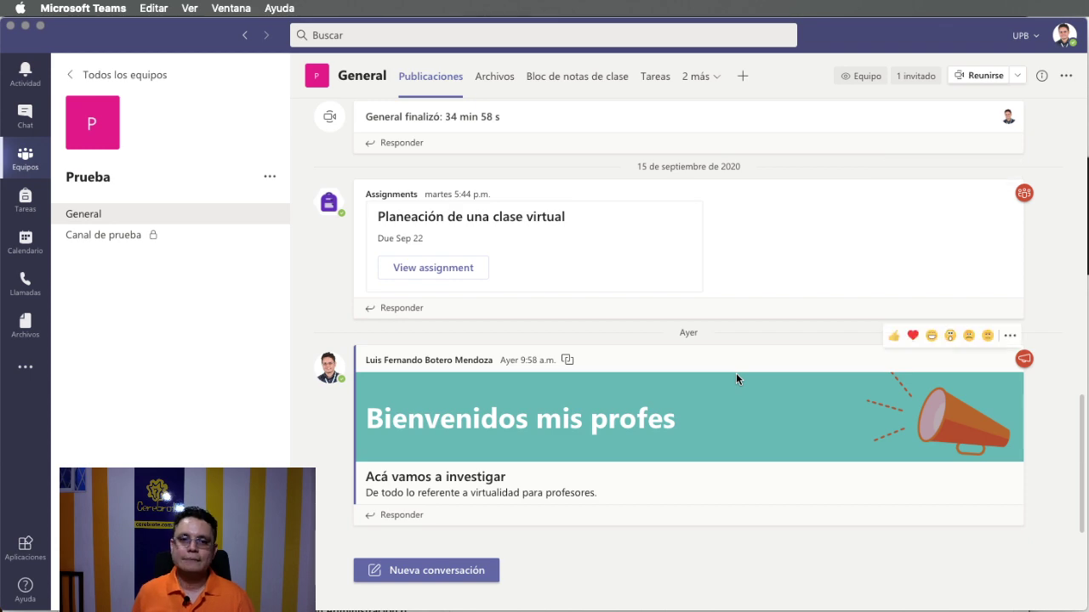
pyautogui.scroll(5, 736, 373)
pyautogui.scroll(-5, 736, 372)
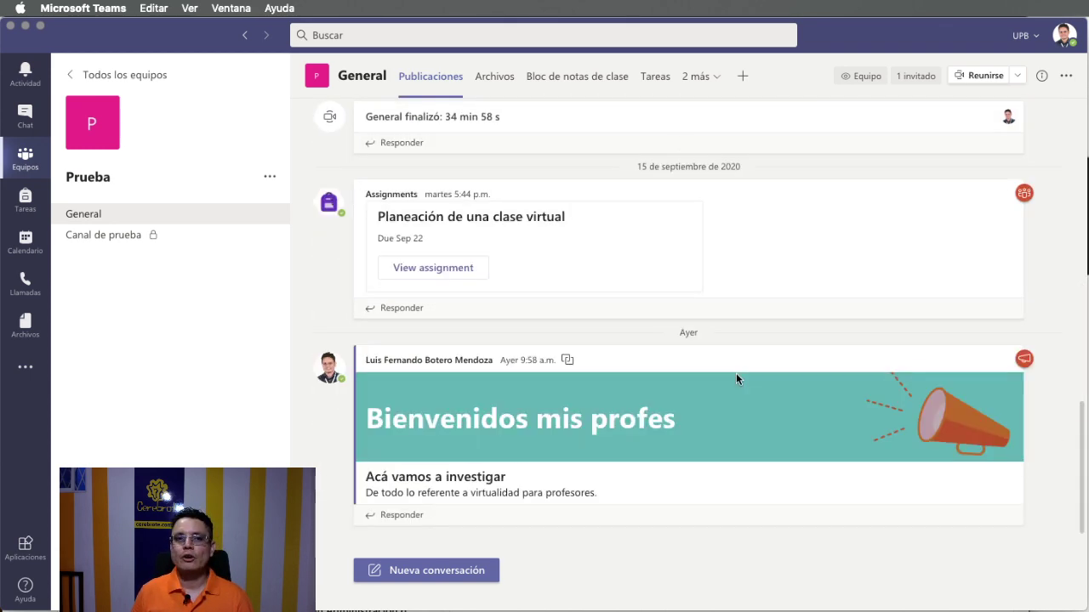
pyautogui.click(658, 91)
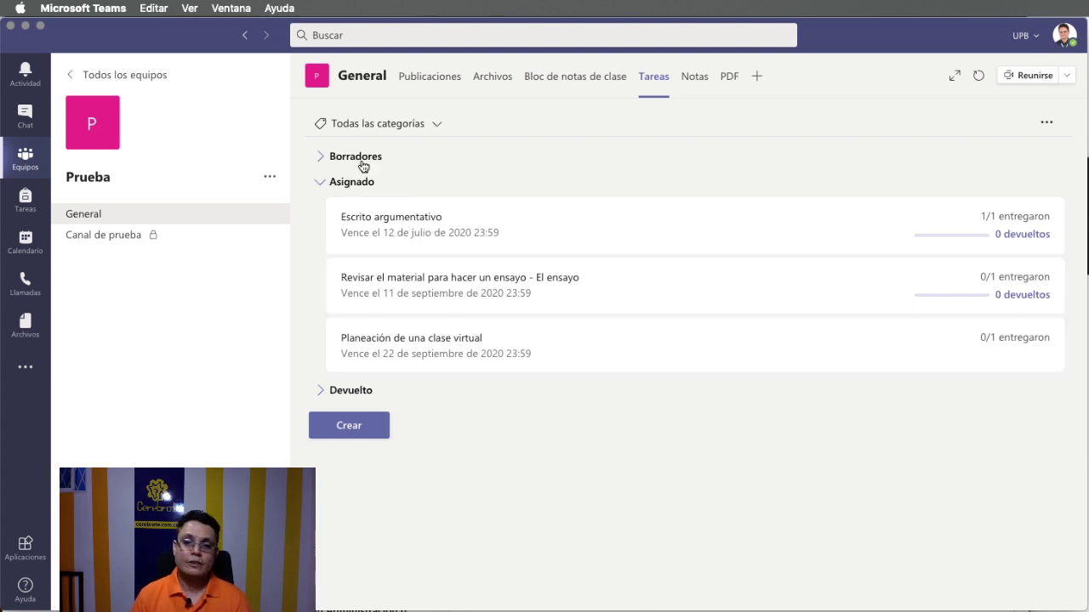
pyautogui.click(370, 393)
pyautogui.click(369, 393)
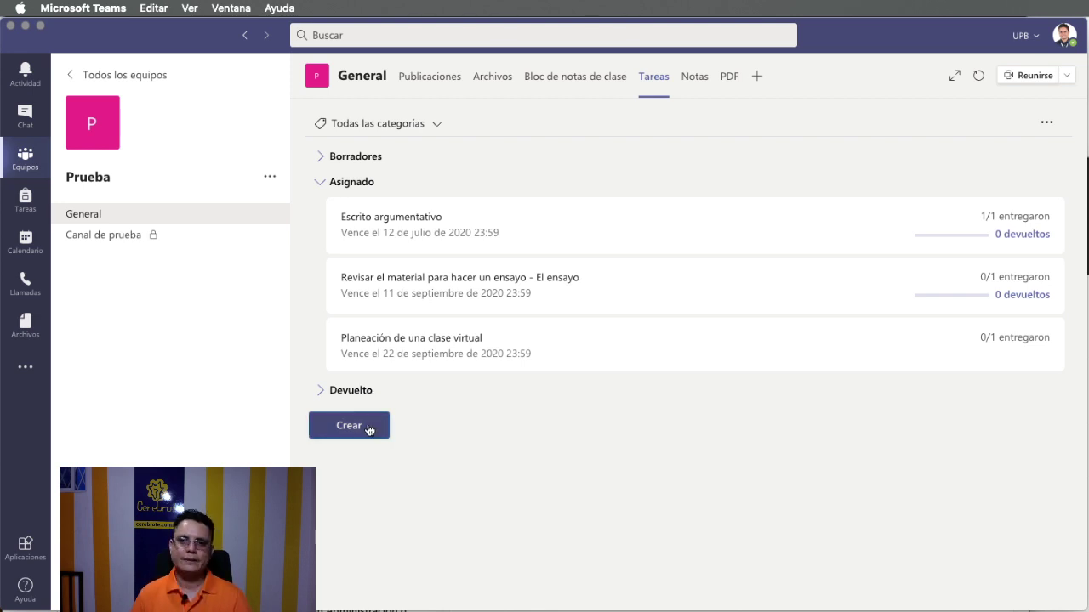
# - Create a quiz assignment with a new blank questionnaire, then widen the browser window and reduce the page zoom to fit the form
pyautogui.click(367, 427)
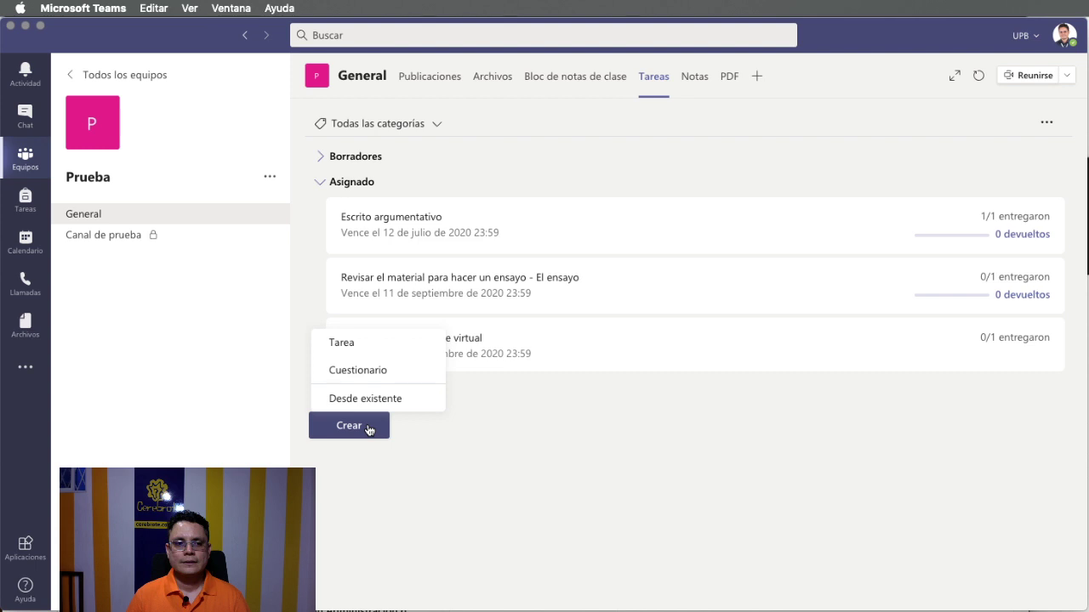
pyautogui.click(376, 375)
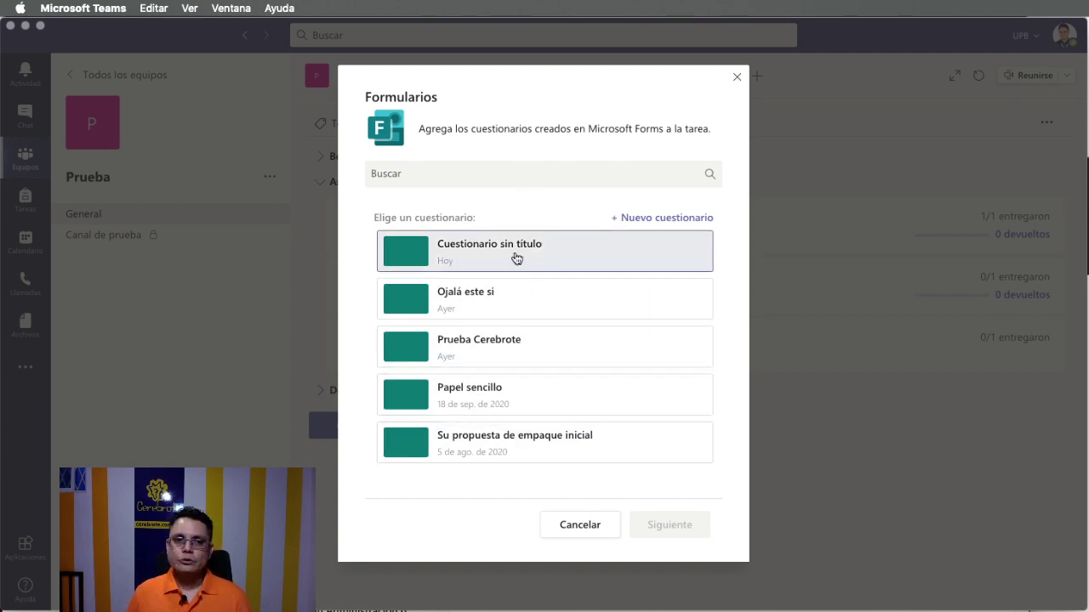
pyautogui.click(652, 220)
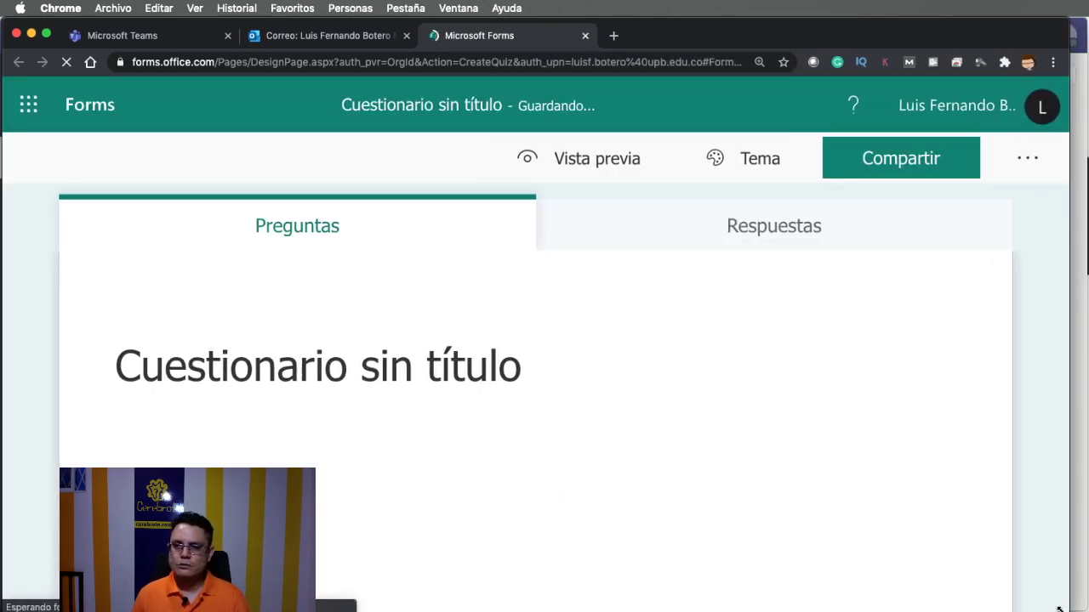
pyautogui.moveTo(1058, 609); pyautogui.dragTo(1080, 607)
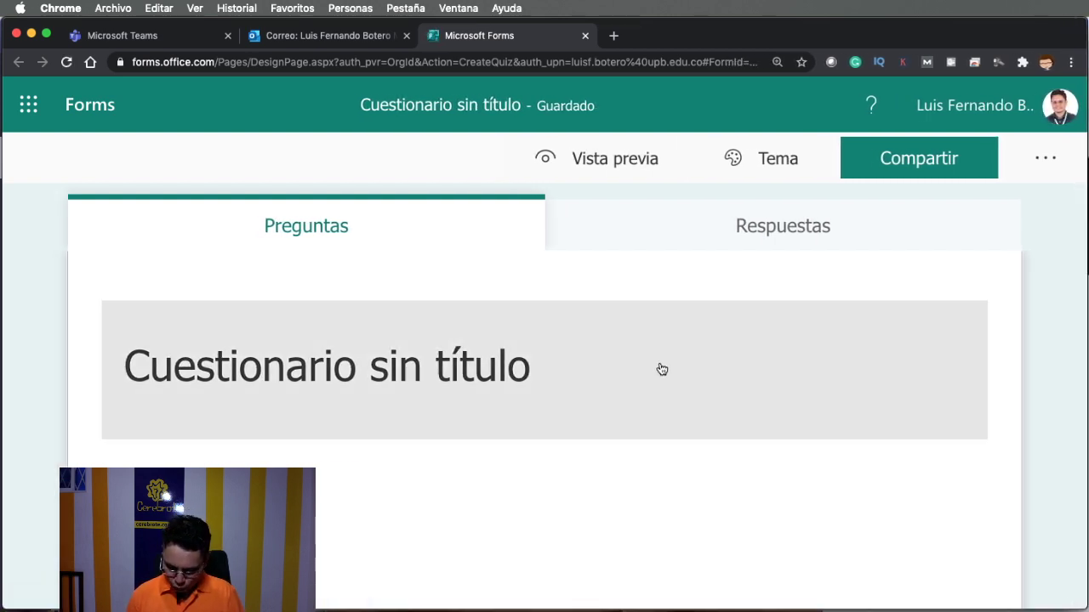
pyautogui.press('super+minus')
pyautogui.press('super+minus')
pyautogui.press('super+minus')
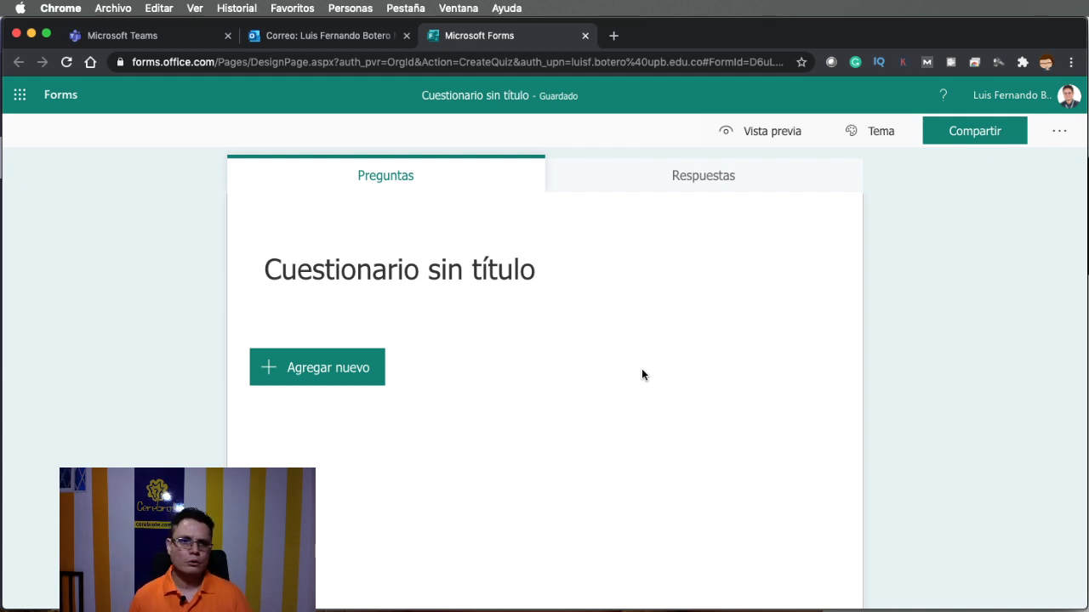
# - Title the questionnaire "Formulario de prueba"
pyautogui.click(441, 291)
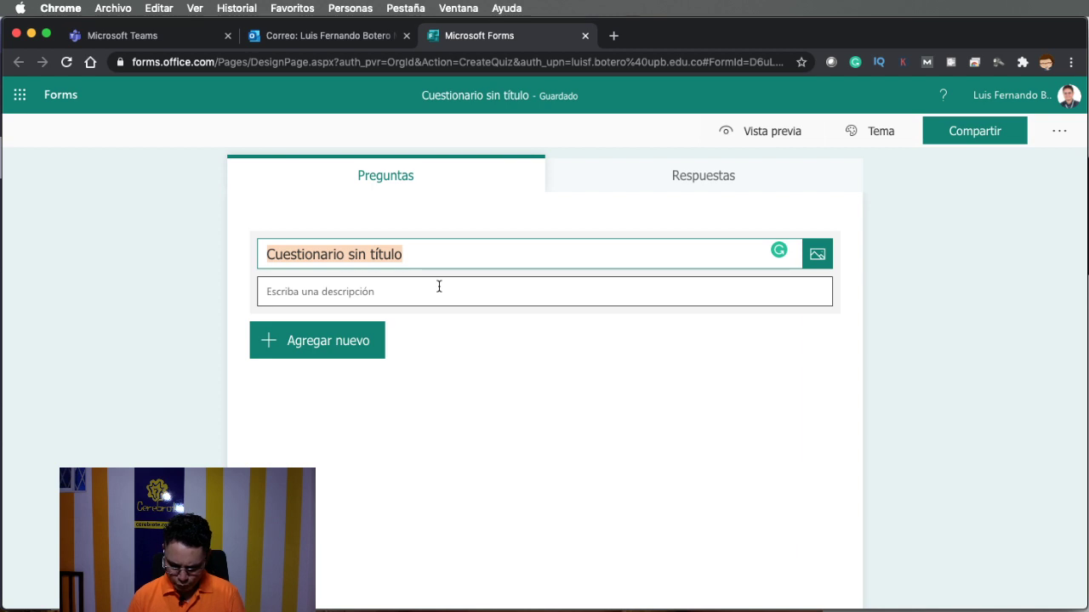
pyautogui.write('Formulario de p')
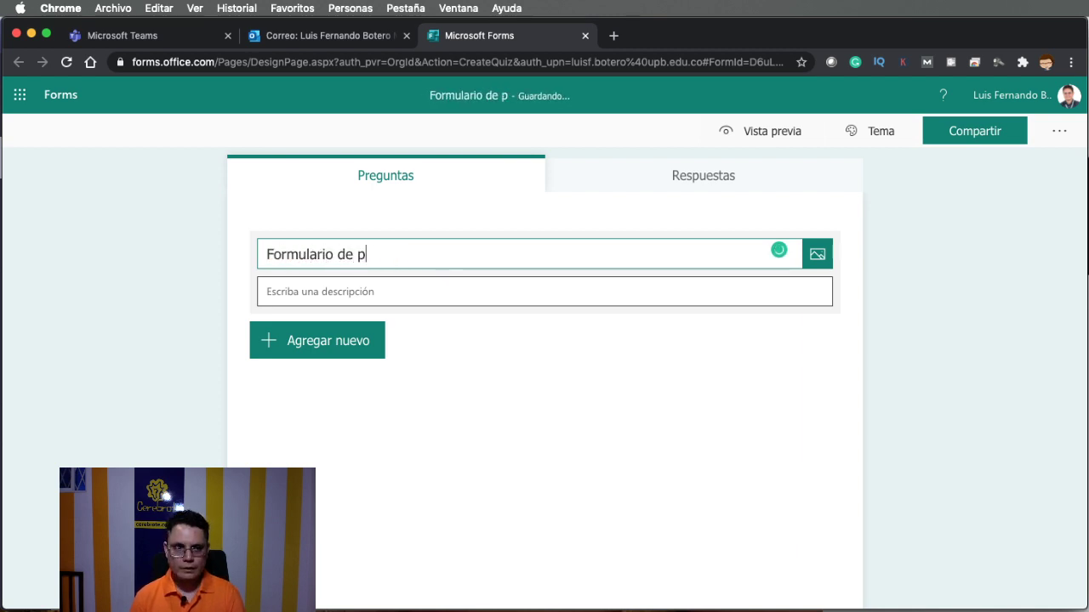
pyautogui.write('rueva')
pyautogui.press('BackSpace')
pyautogui.press('BackSpace')
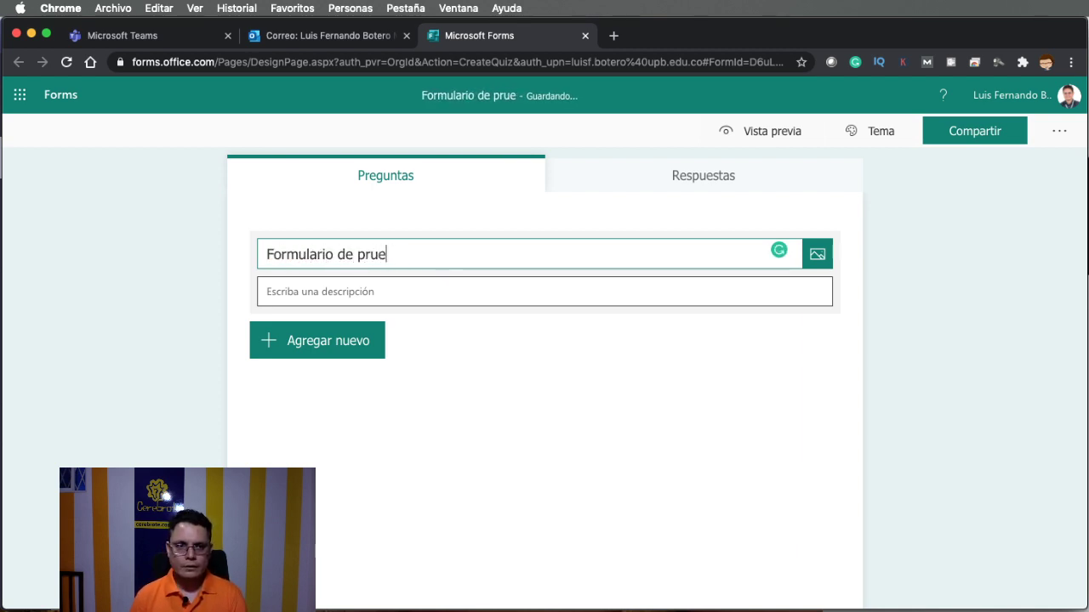
pyautogui.write('ba')
# - Add the description "Preguntas de opción múltiple" to the questionnaire
pyautogui.click(423, 300)
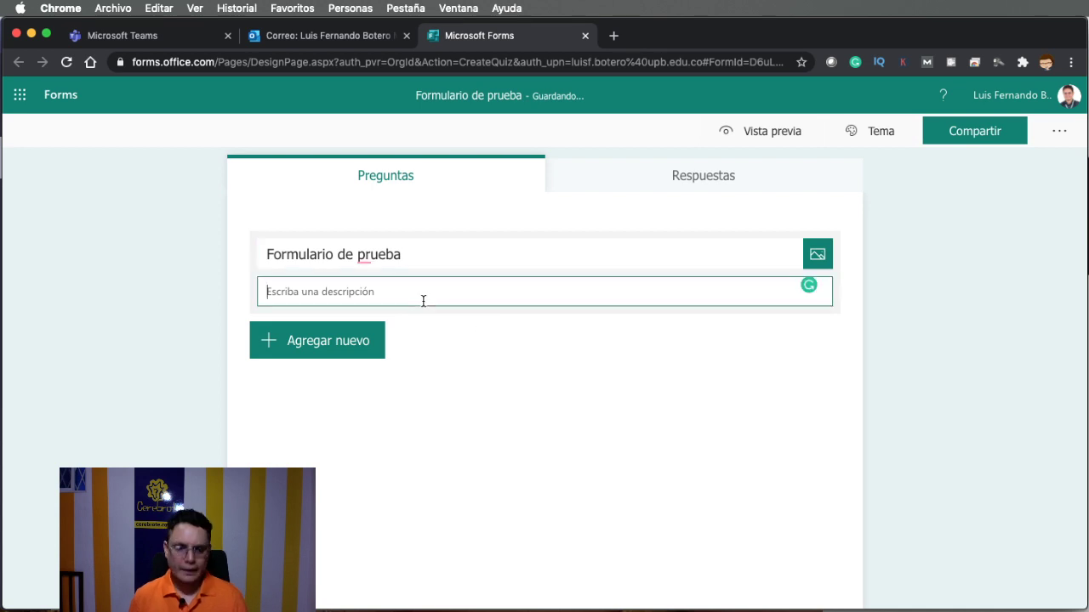
pyautogui.write('Preguntas de ')
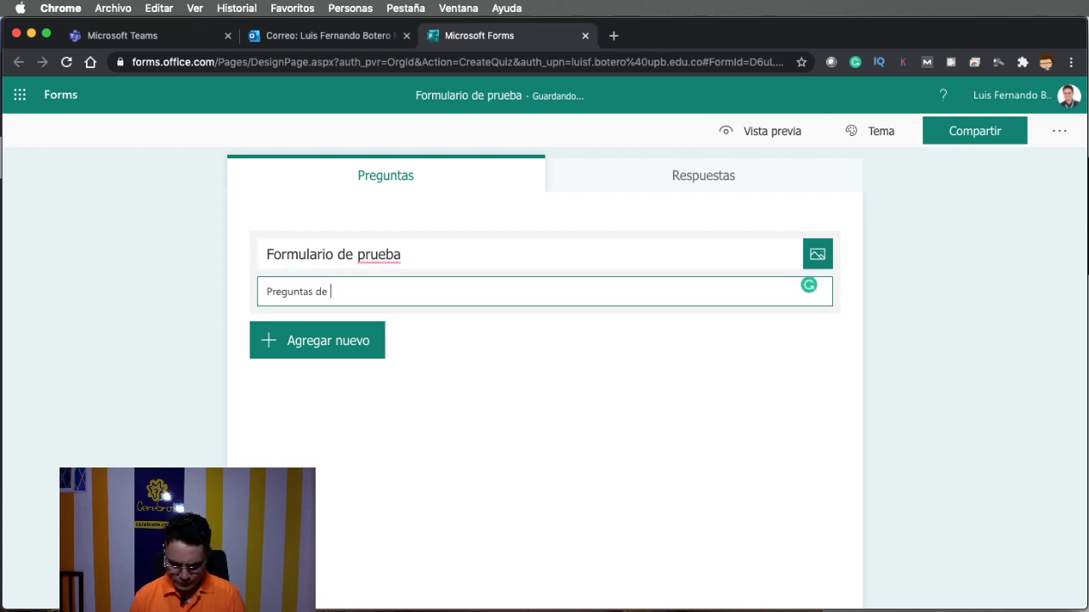
pyautogui.write('opción m')
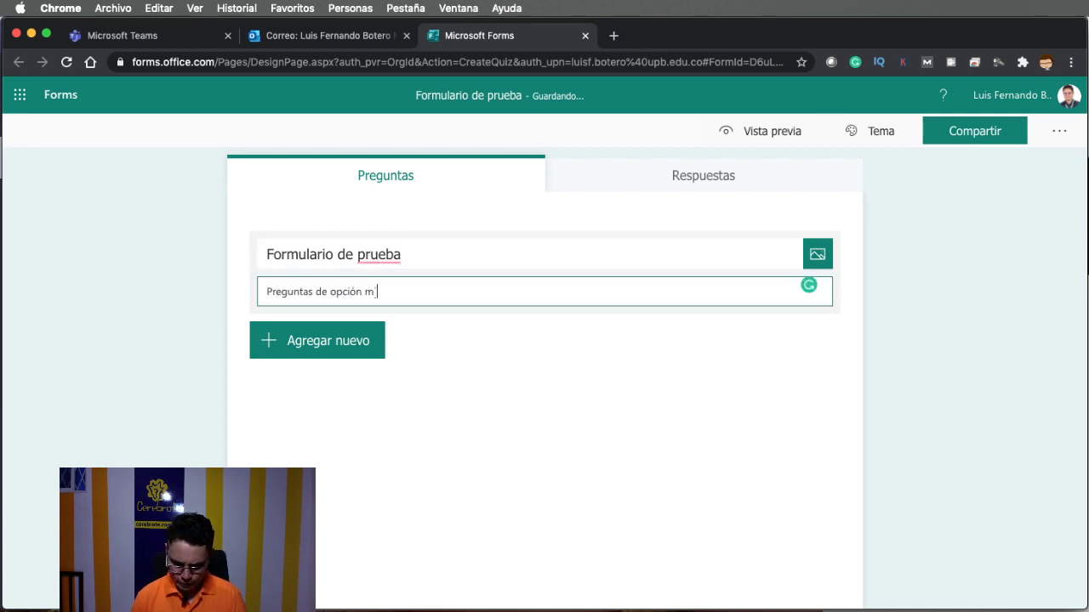
pyautogui.write('últiple')
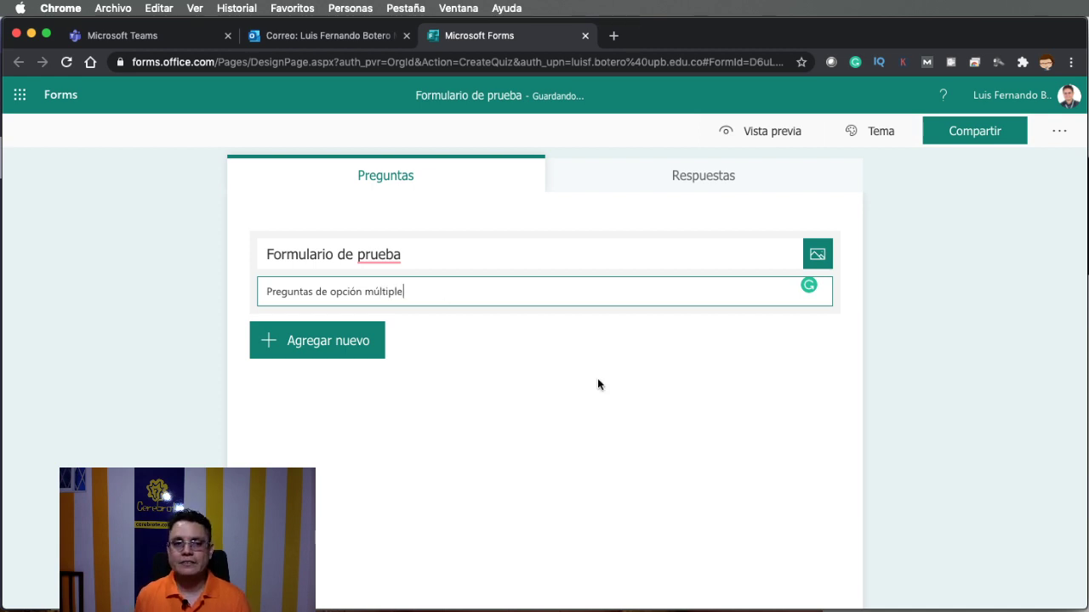
pyautogui.click(598, 397)
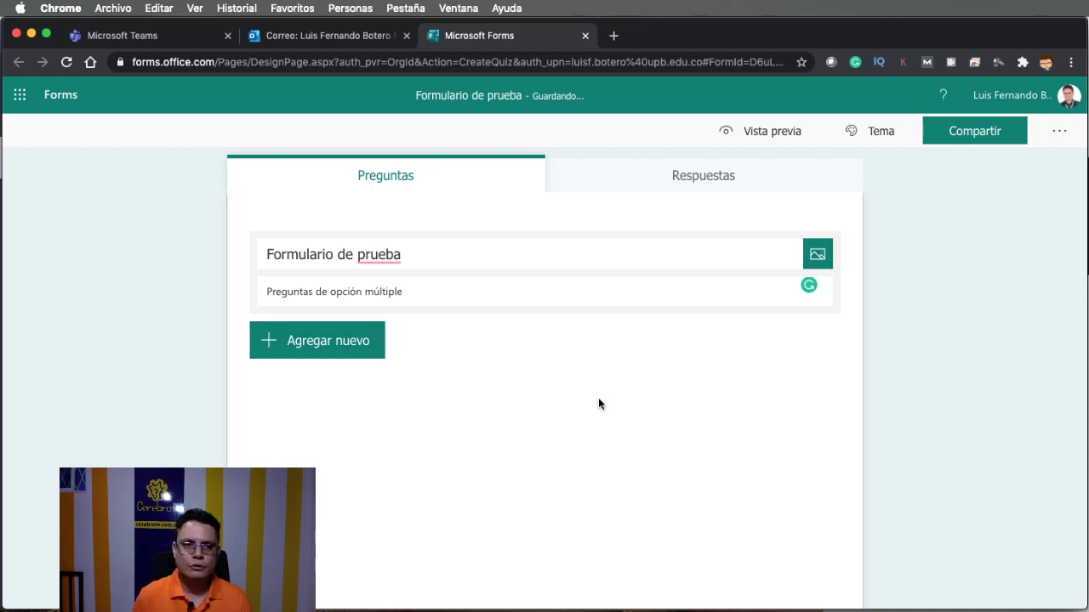
pyautogui.click(339, 245)
pyautogui.tripleClick(376, 254)
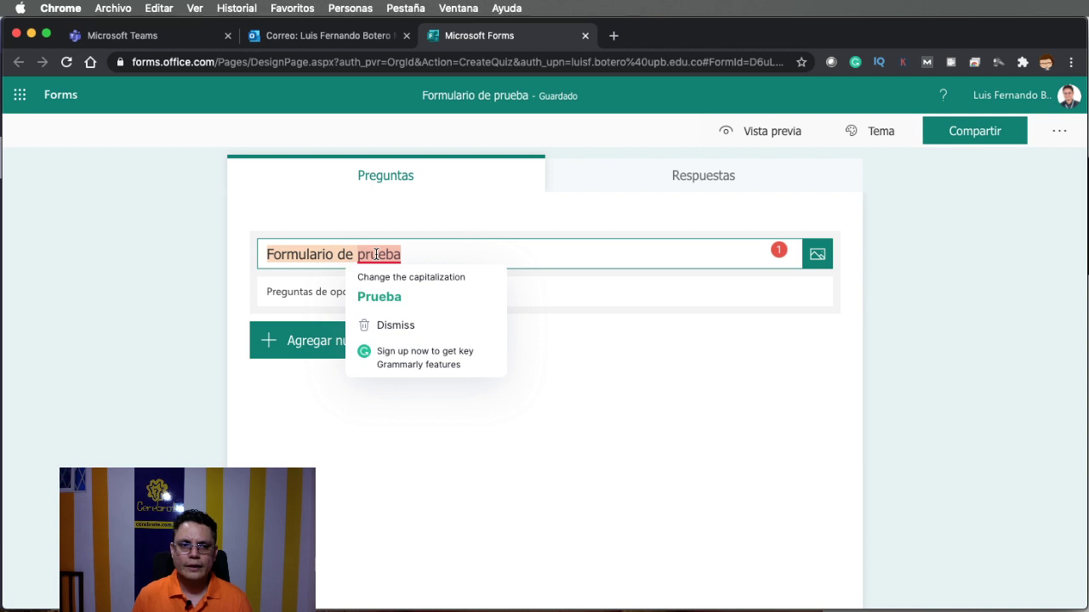
pyautogui.tripleClick(299, 292)
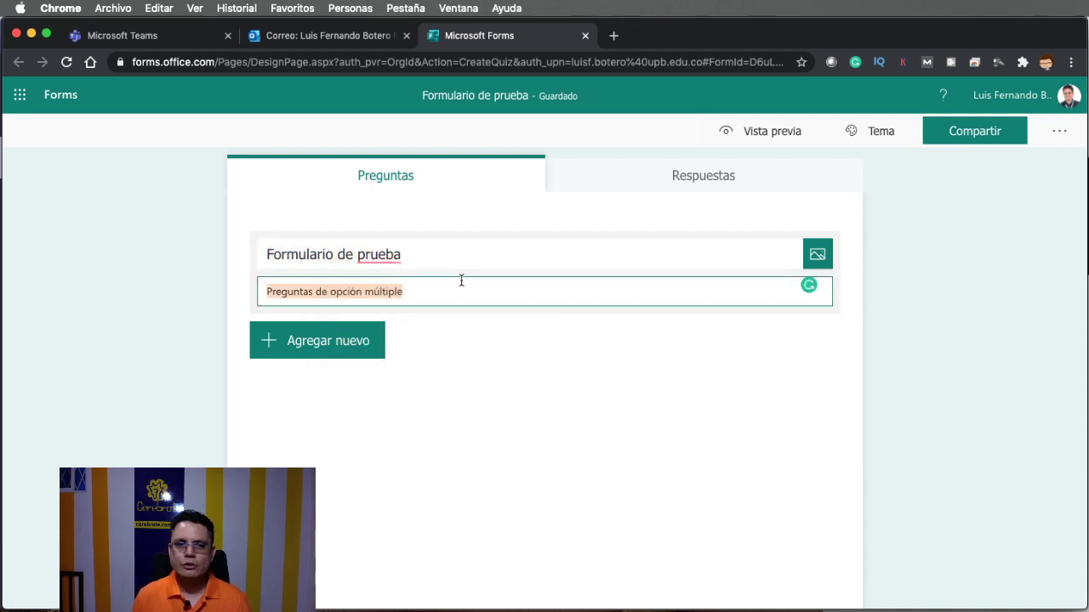
# - Add a new question of the Opción type below the questionnaire's description
pyautogui.click(327, 344)
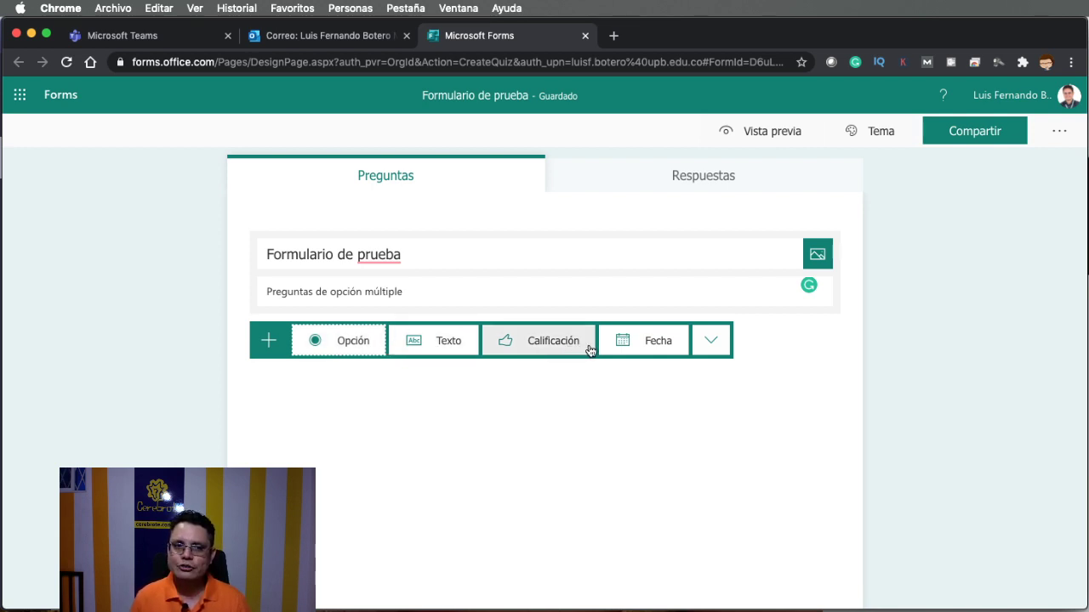
pyautogui.click(696, 347)
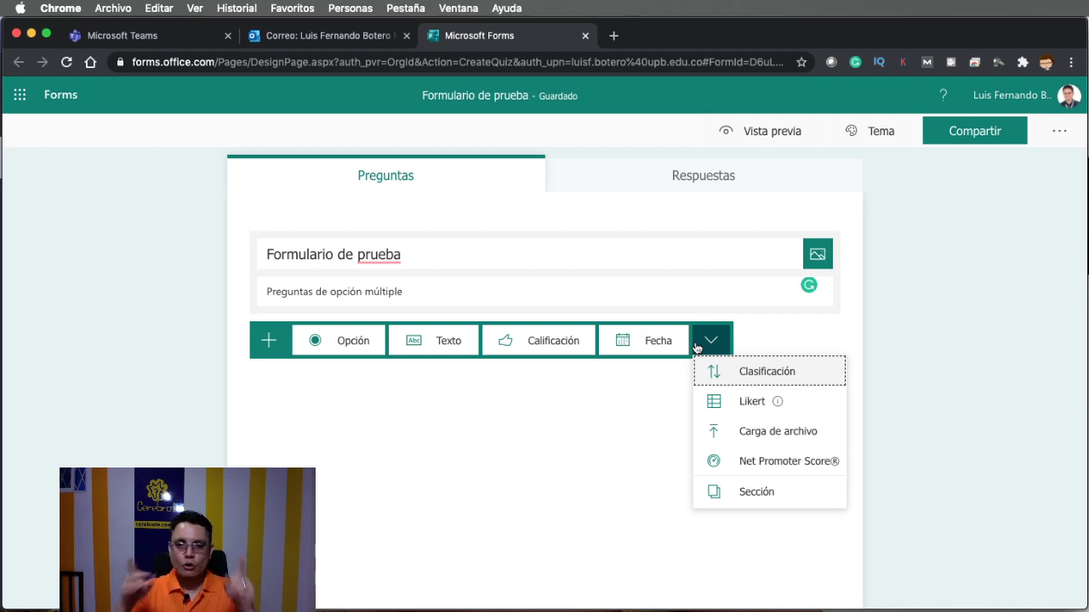
pyautogui.click(324, 354)
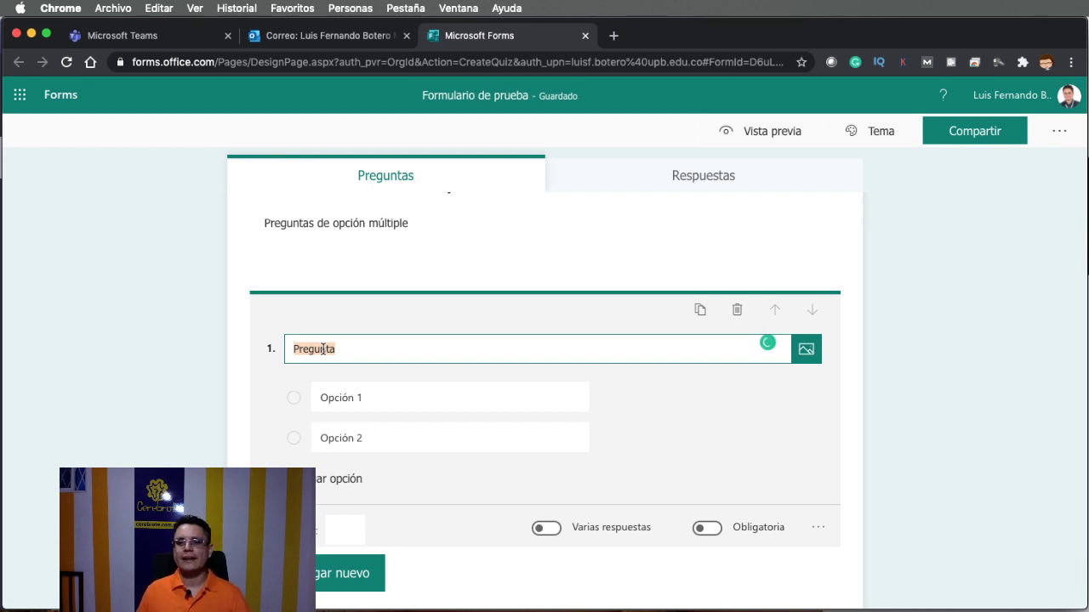
# - Set the text of question 1 to "¿Cómo se llama el profesor?"
pyautogui.press('super+Tab')
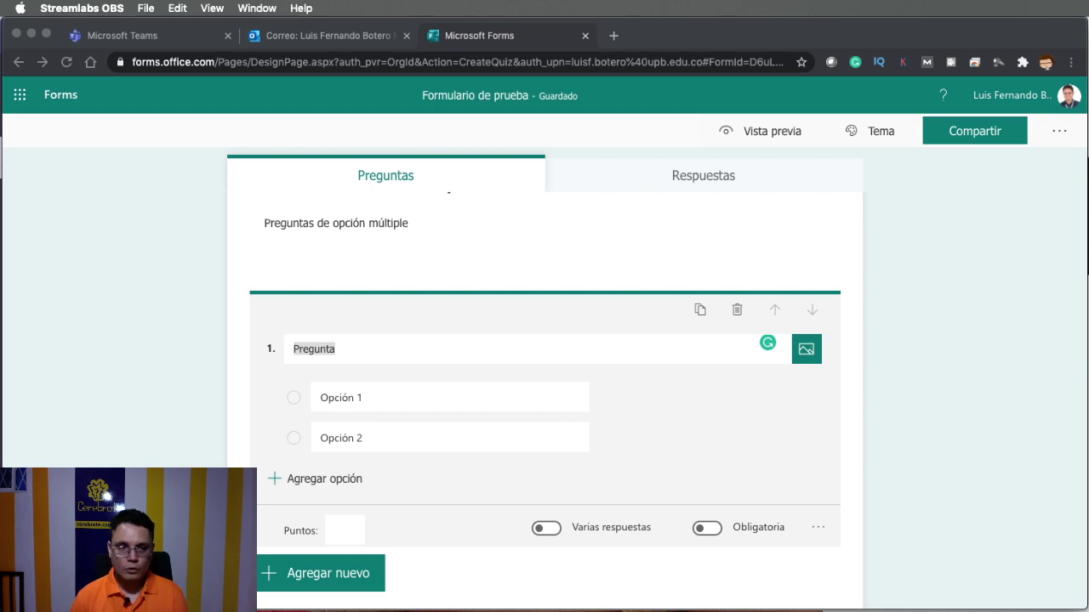
pyautogui.click(375, 345)
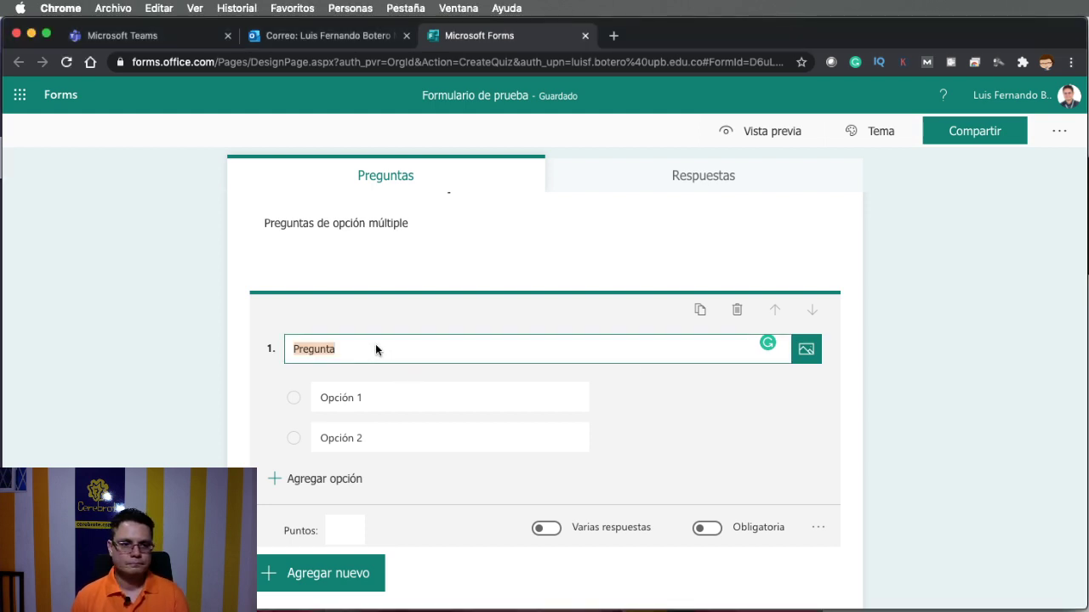
pyautogui.write('Cómo se llam')
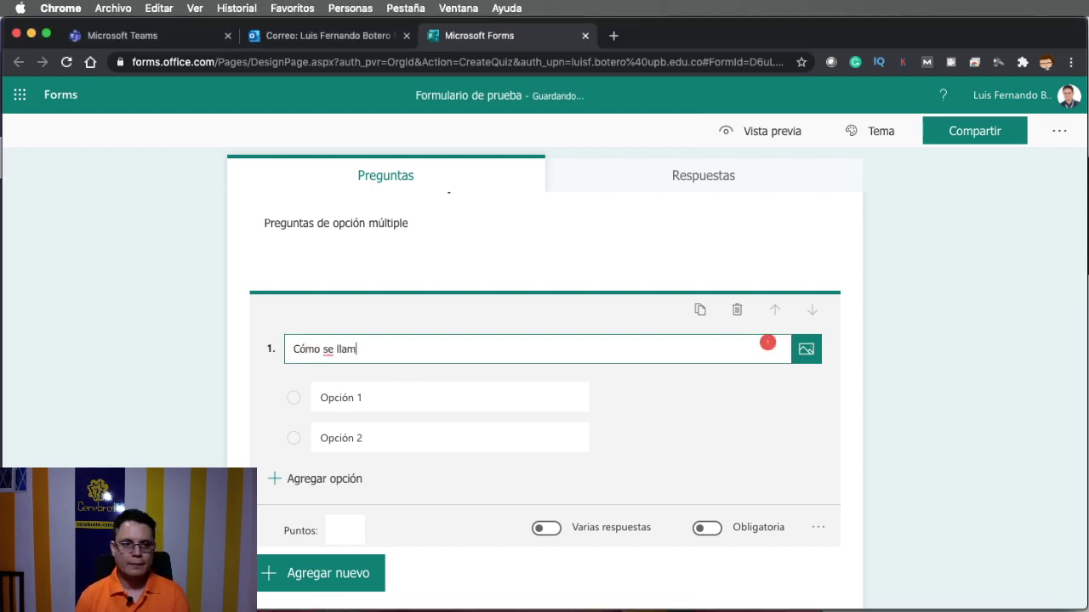
pyautogui.write('a el profesor')
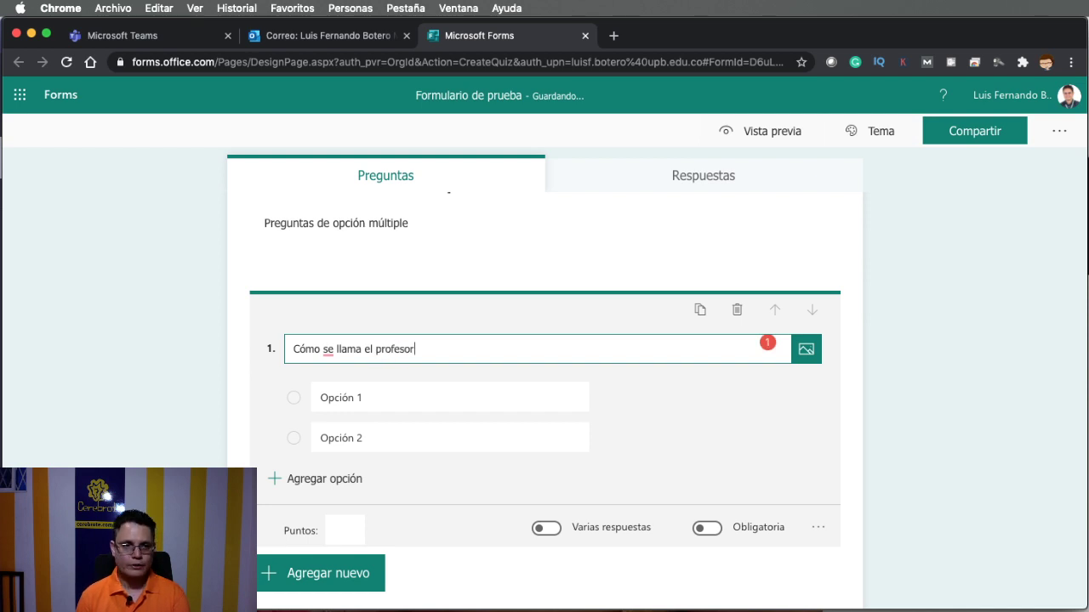
pyautogui.write('?')
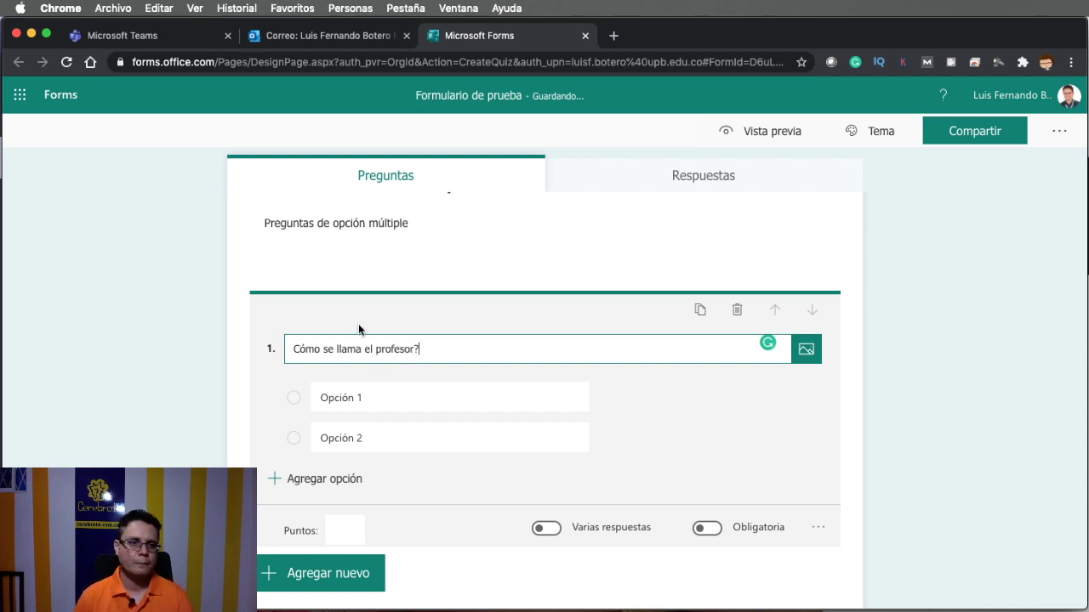
pyautogui.click(294, 348)
pyautogui.write('¿')
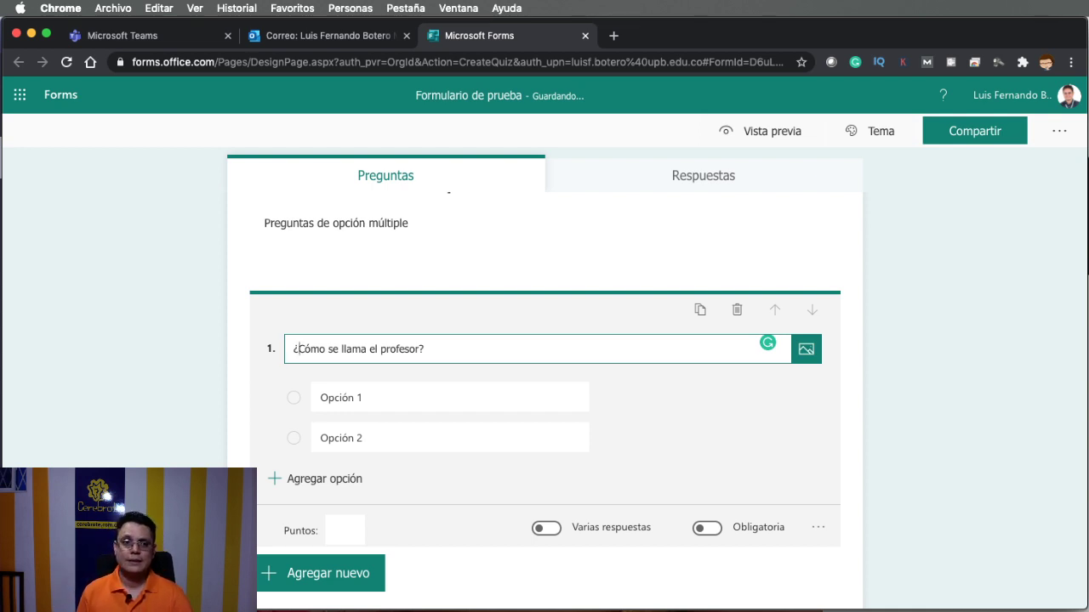
# - Replace the first two answer options of question 1 with two different teachers' names
pyautogui.click(360, 395)
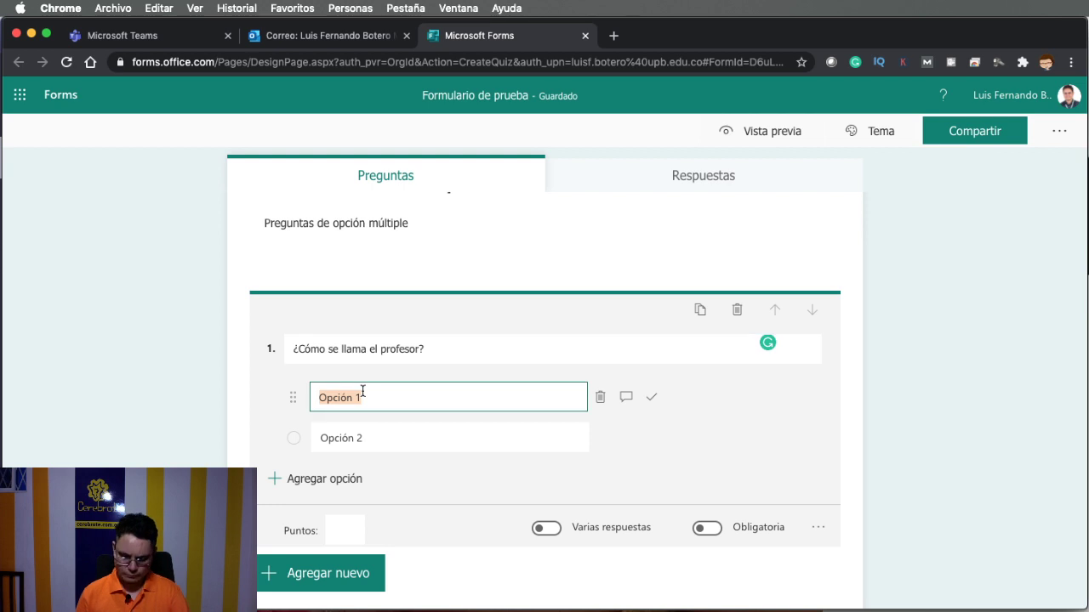
pyautogui.write('Carlos Art')
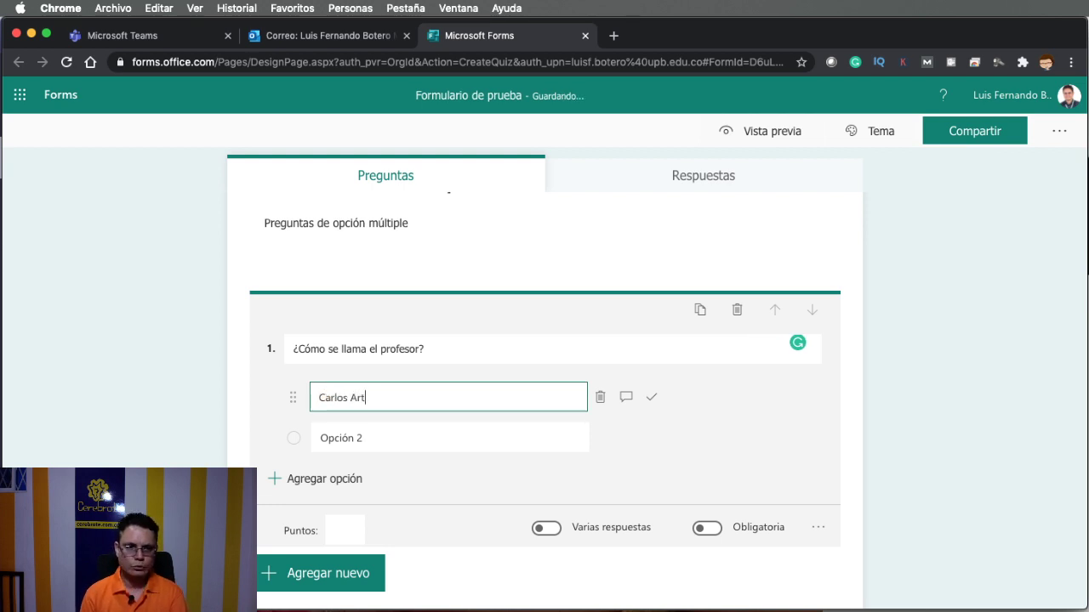
pyautogui.write('uro')
pyautogui.click(374, 438)
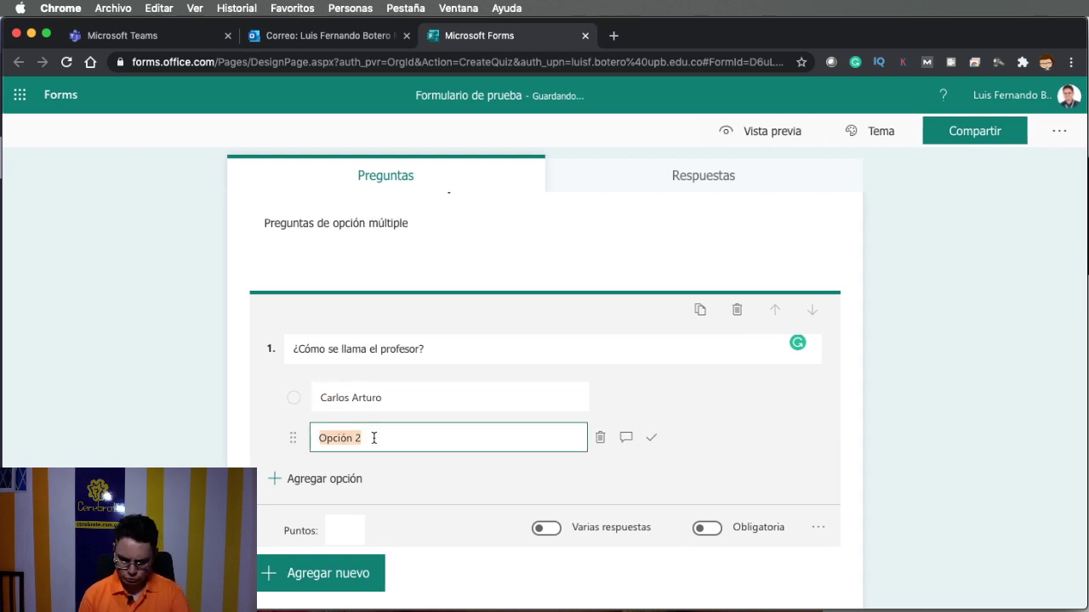
pyautogui.write('Luis Fernandp')
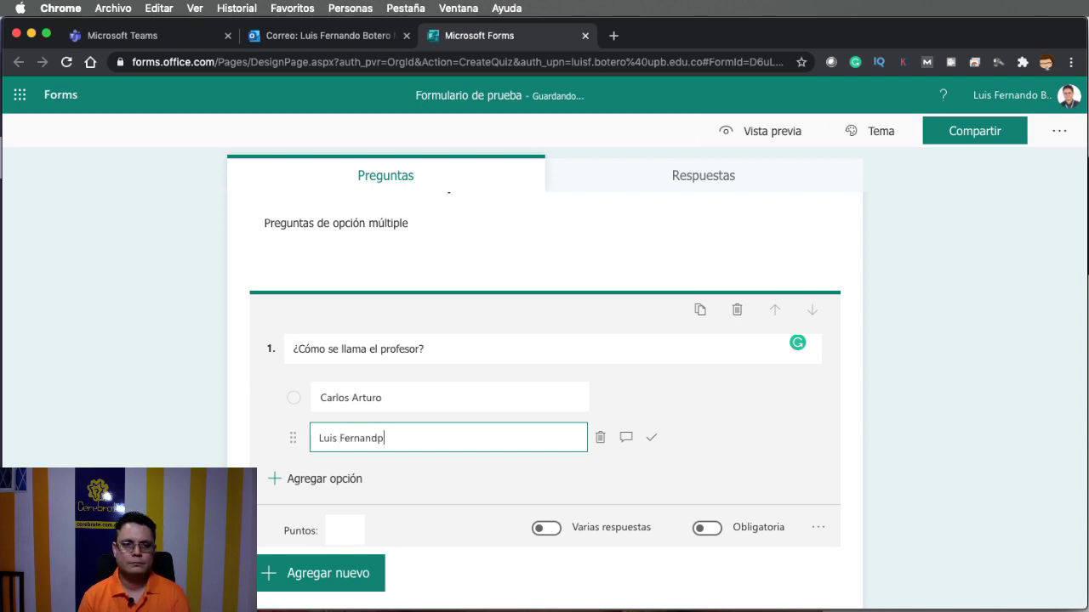
pyautogui.press('BackSpace')
pyautogui.write('o')
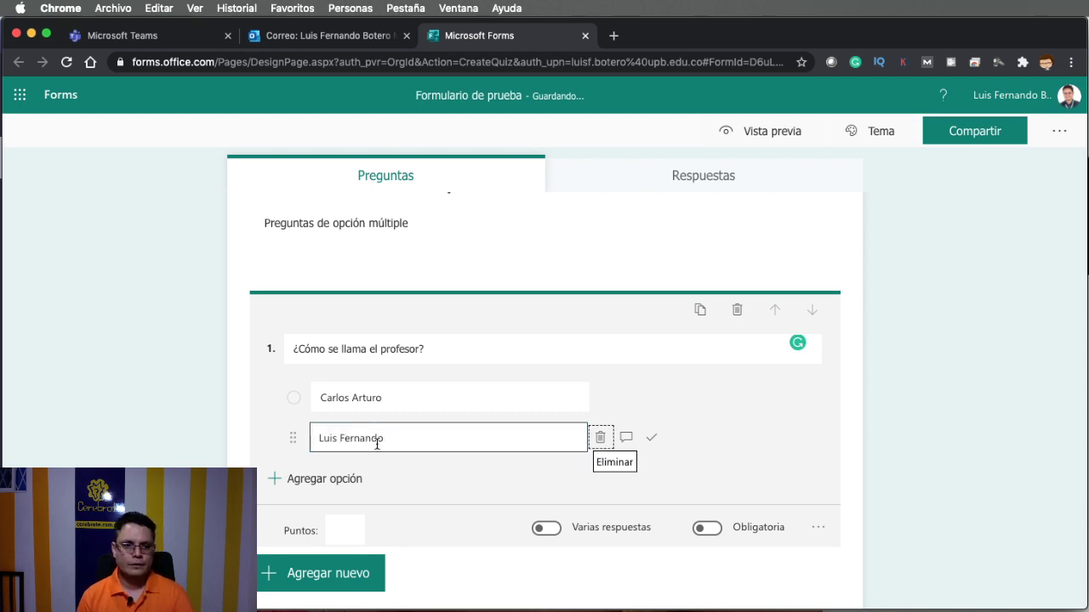
# - Add a third and a fourth answer option to question 1, each with a different person's name
pyautogui.click(357, 478)
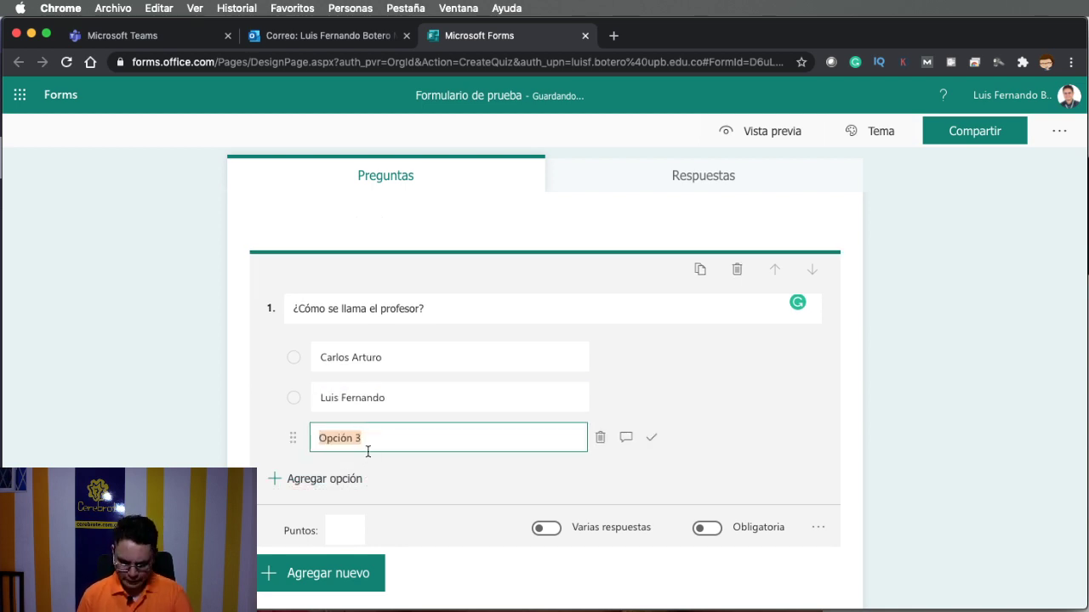
pyautogui.write('Veróno')
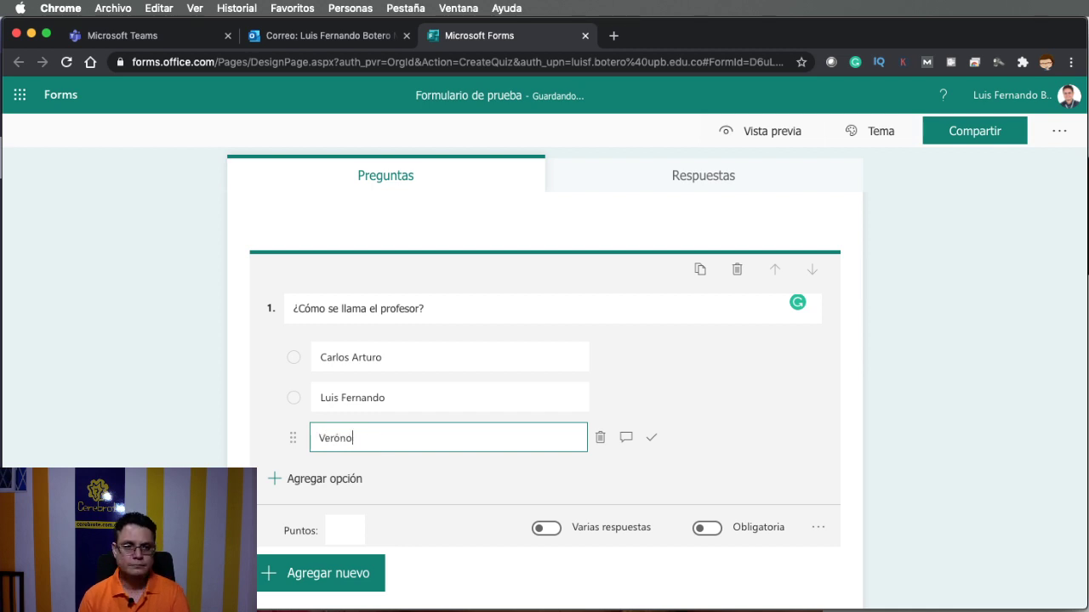
pyautogui.press('BackSpace')
pyautogui.write('ica')
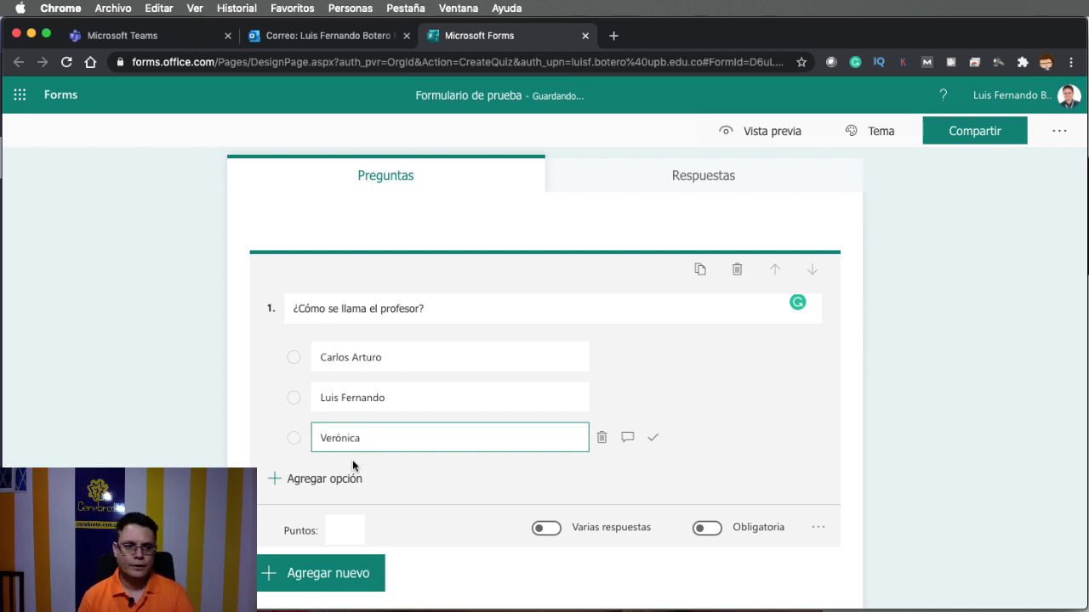
pyautogui.click(336, 479)
pyautogui.write('Ra')
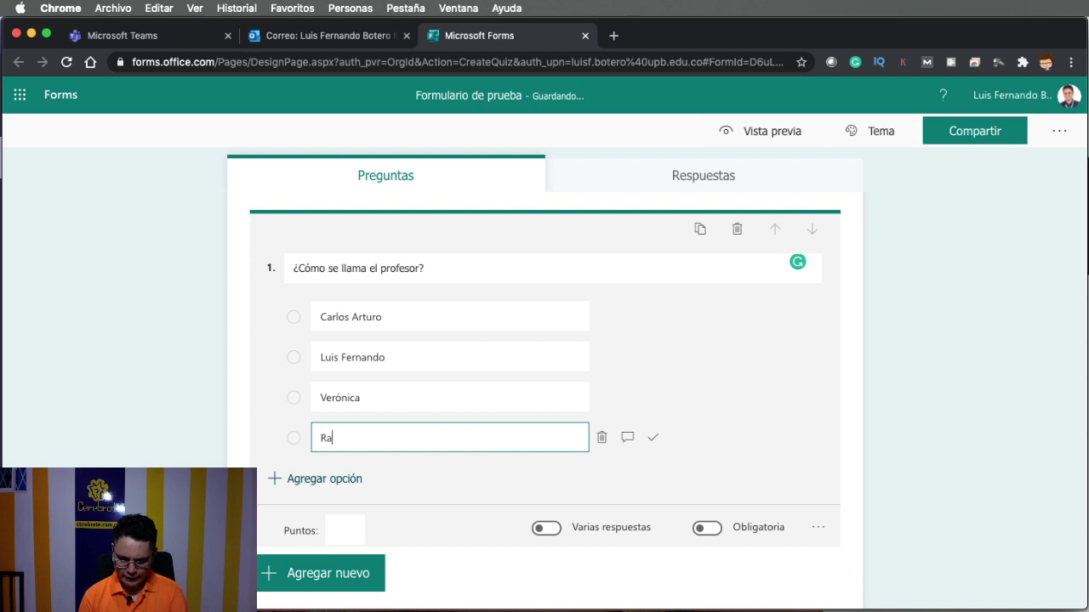
pyautogui.write('ul Fernando')
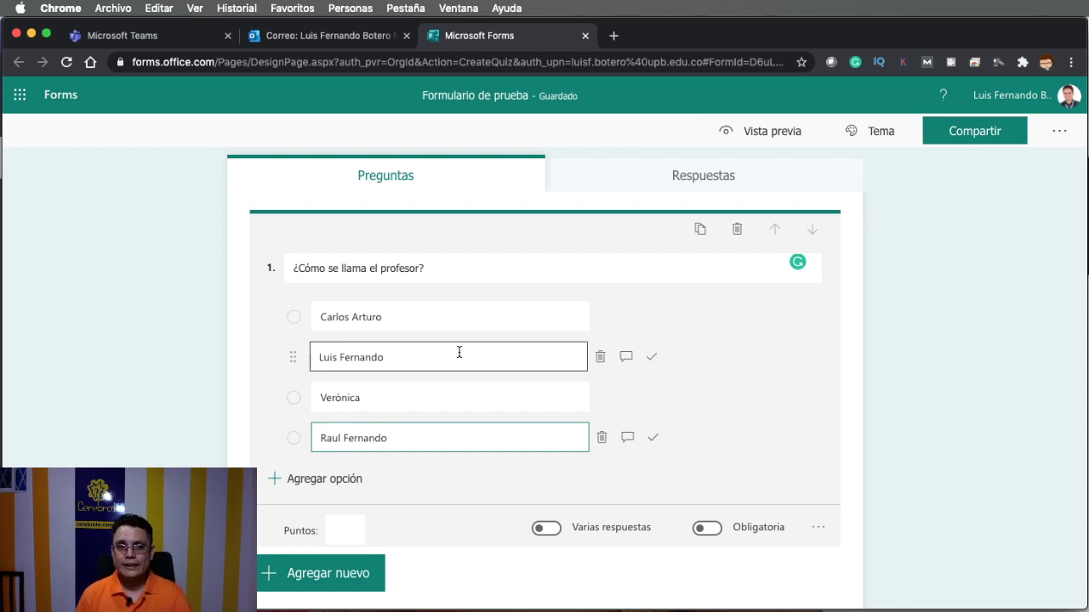
# - Mark the second answer option of question 1 as the correct answer
pyautogui.click(652, 358)
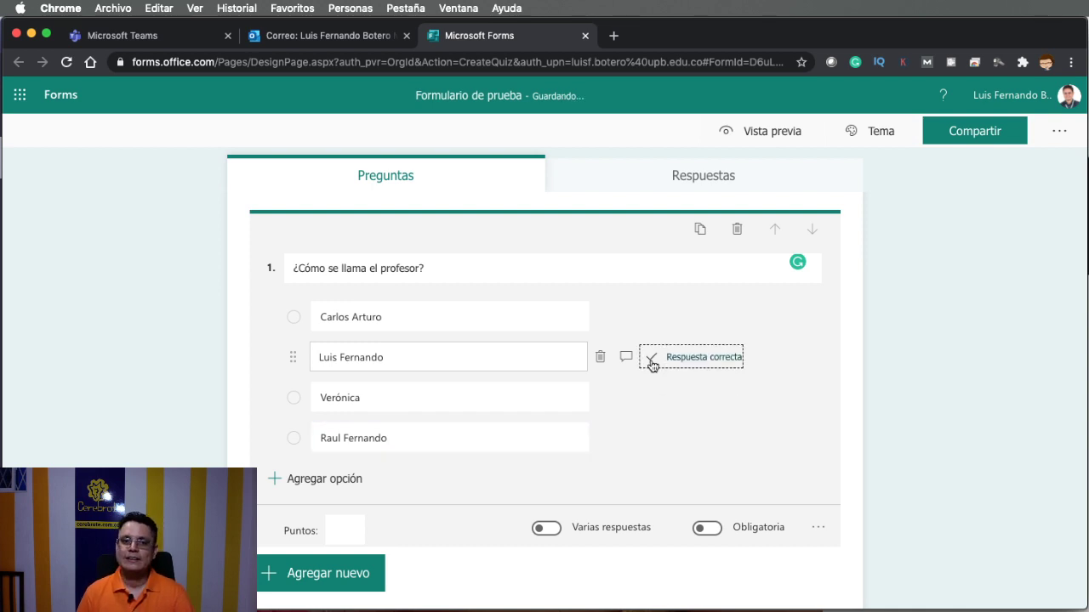
pyautogui.click(926, 375)
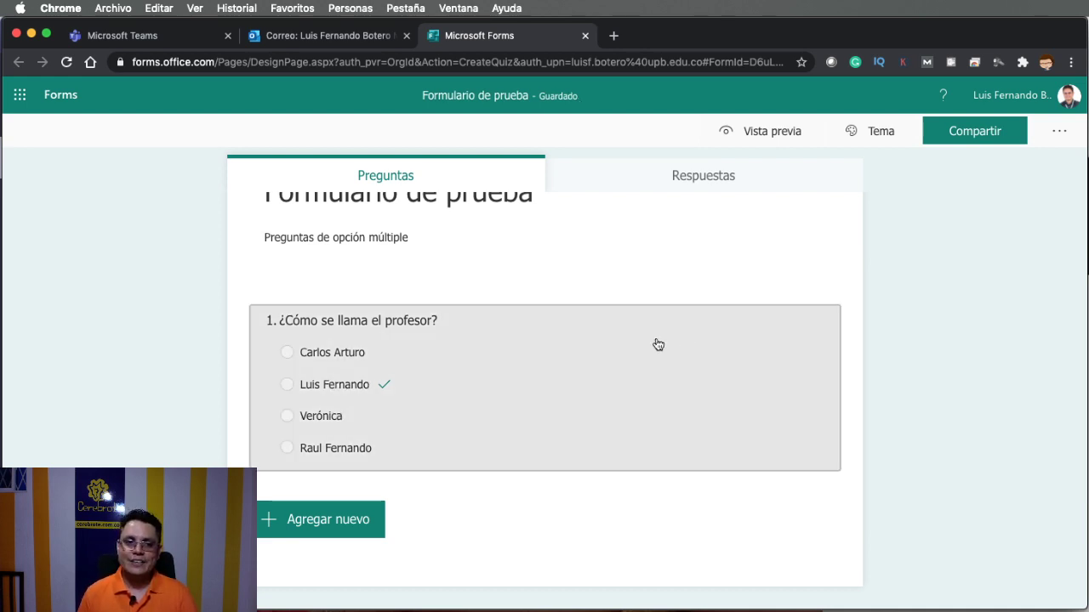
# - Mark the fourth answer option of question 1 as the correct answer instead of the second
pyautogui.click(655, 341)
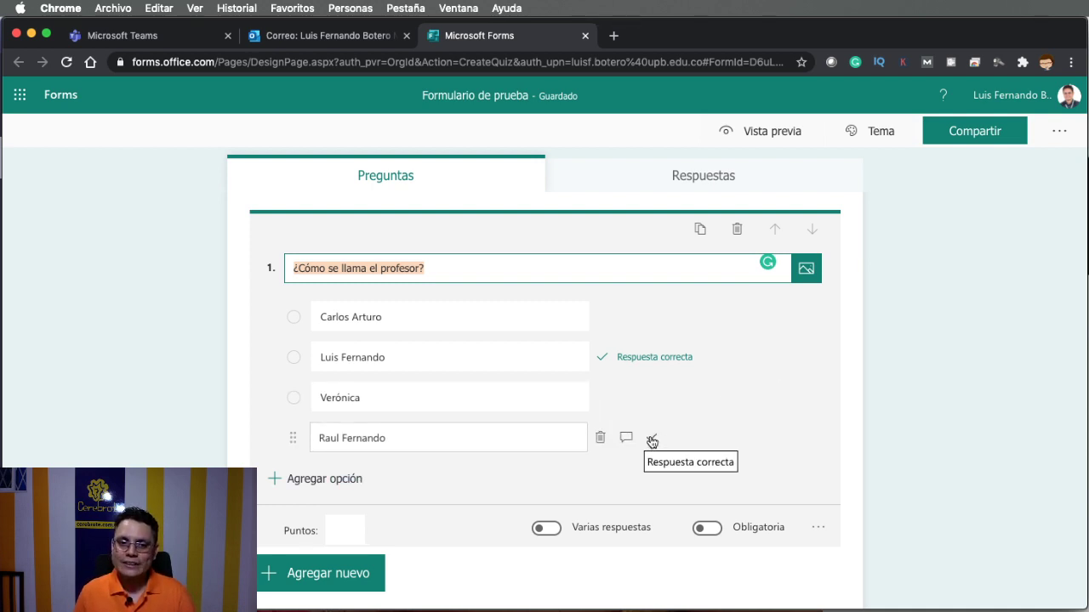
pyautogui.click(651, 440)
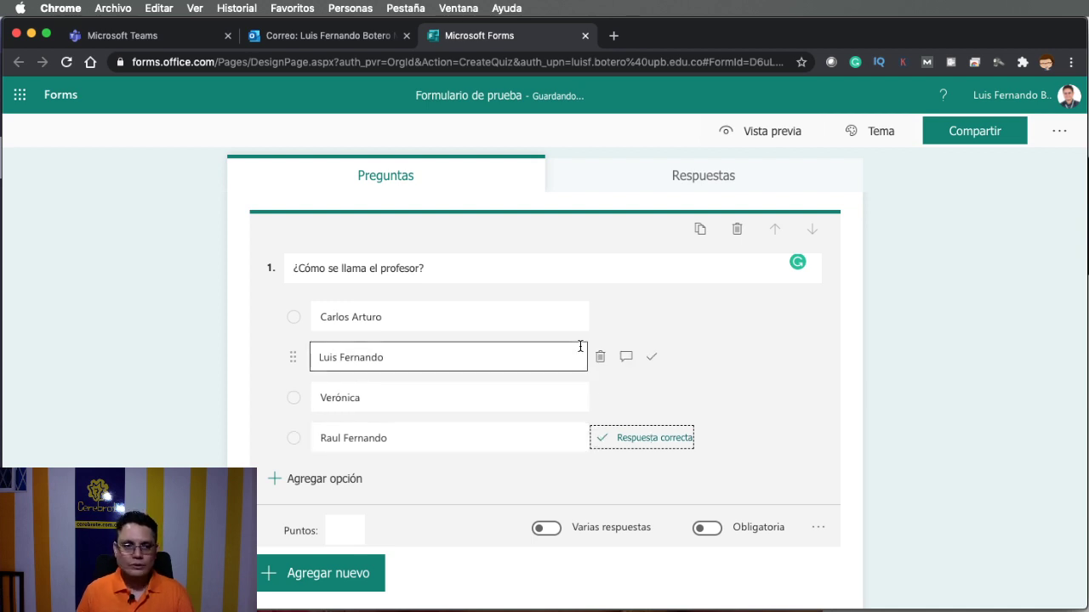
pyautogui.click(923, 363)
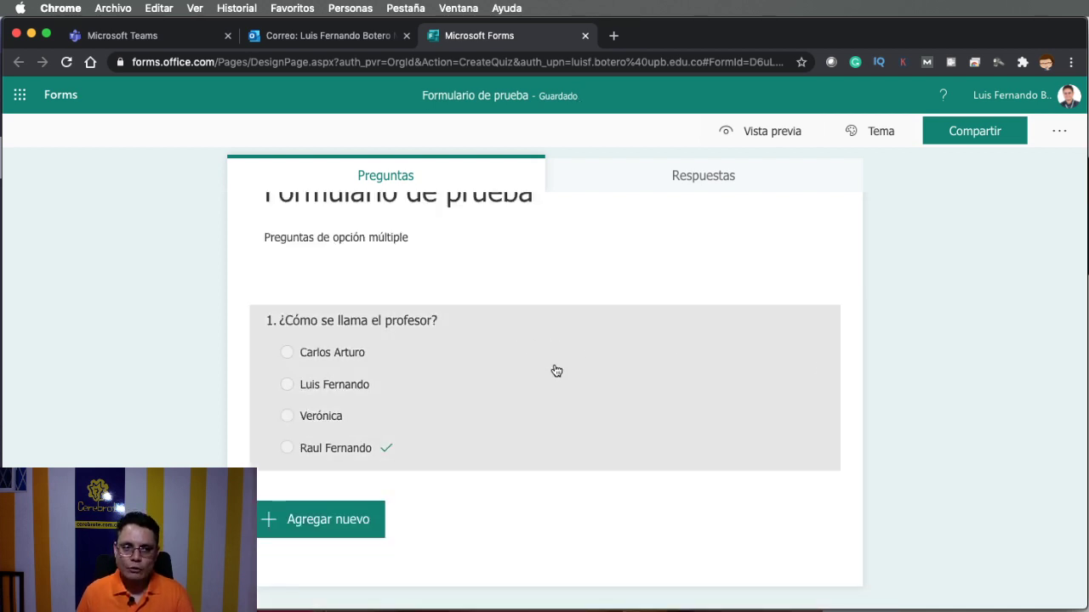
# - Allow multiple answers in question 1 and mark the second option as correct in addition to the fourth
pyautogui.click(549, 367)
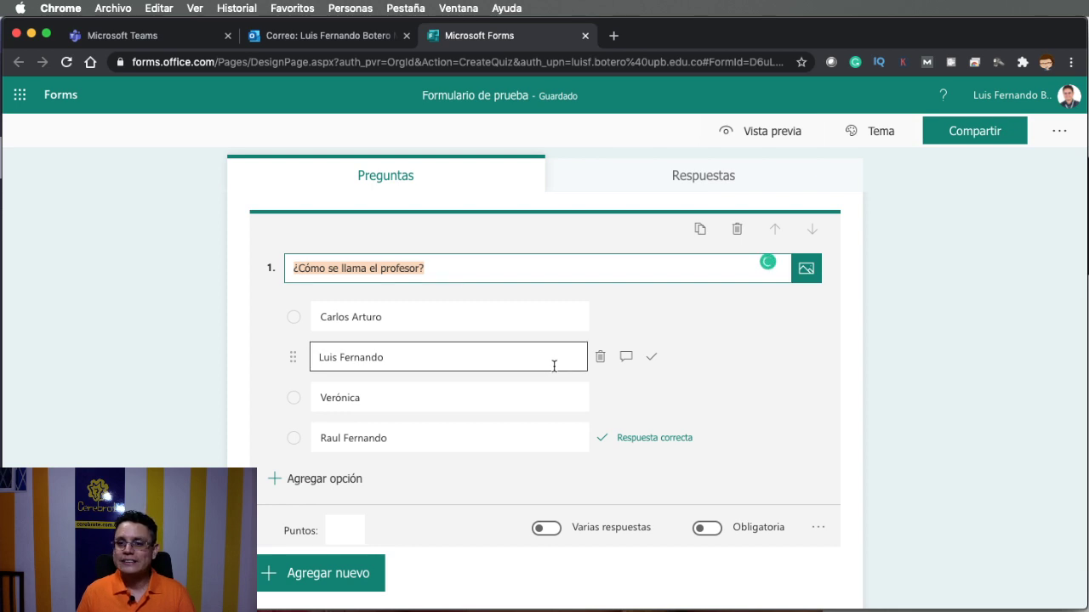
pyautogui.click(547, 529)
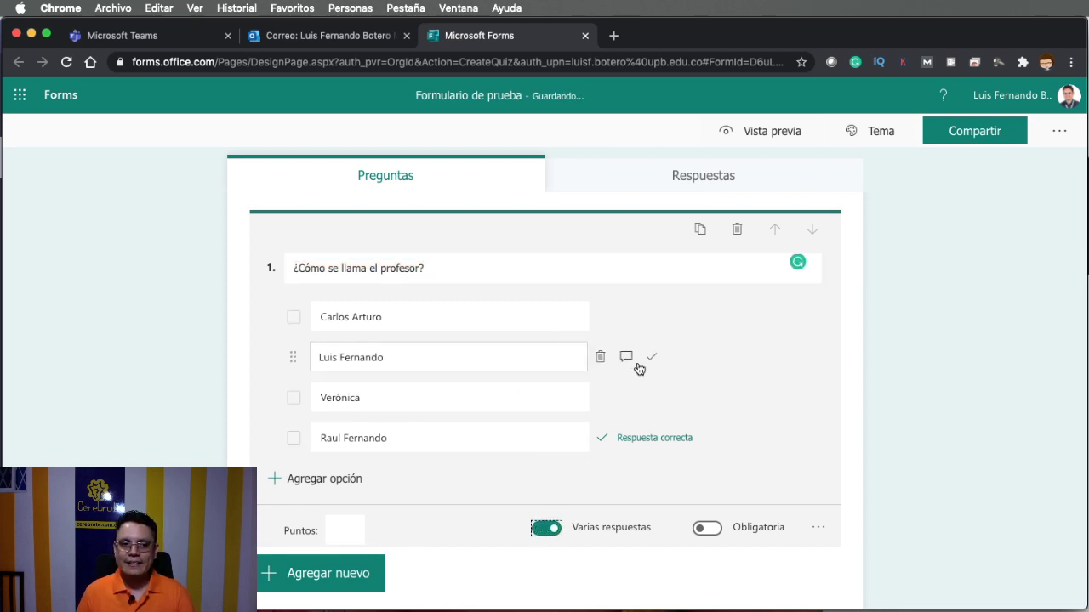
pyautogui.click(652, 357)
pyautogui.click(912, 403)
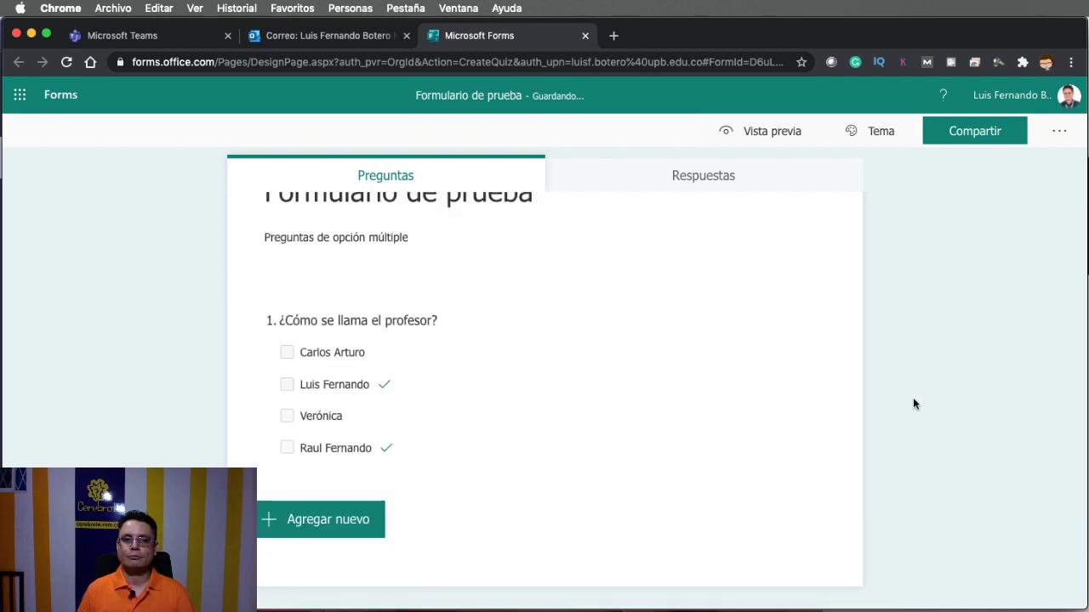
# - Turn off multiple answers for question 1, with only the second option as the correct answer
pyautogui.click(572, 382)
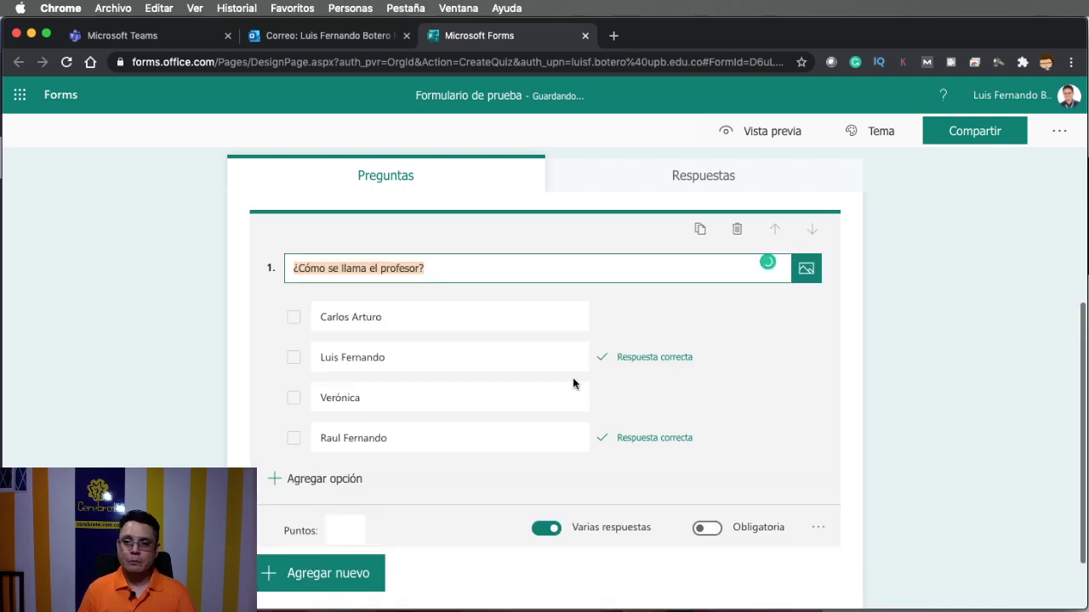
pyautogui.click(544, 530)
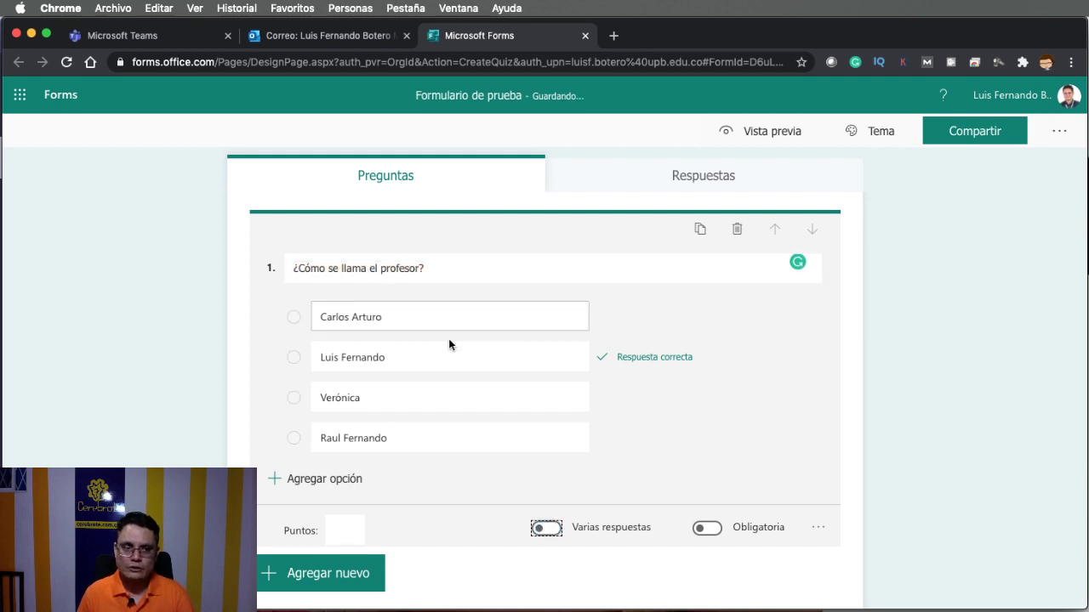
pyautogui.click(653, 361)
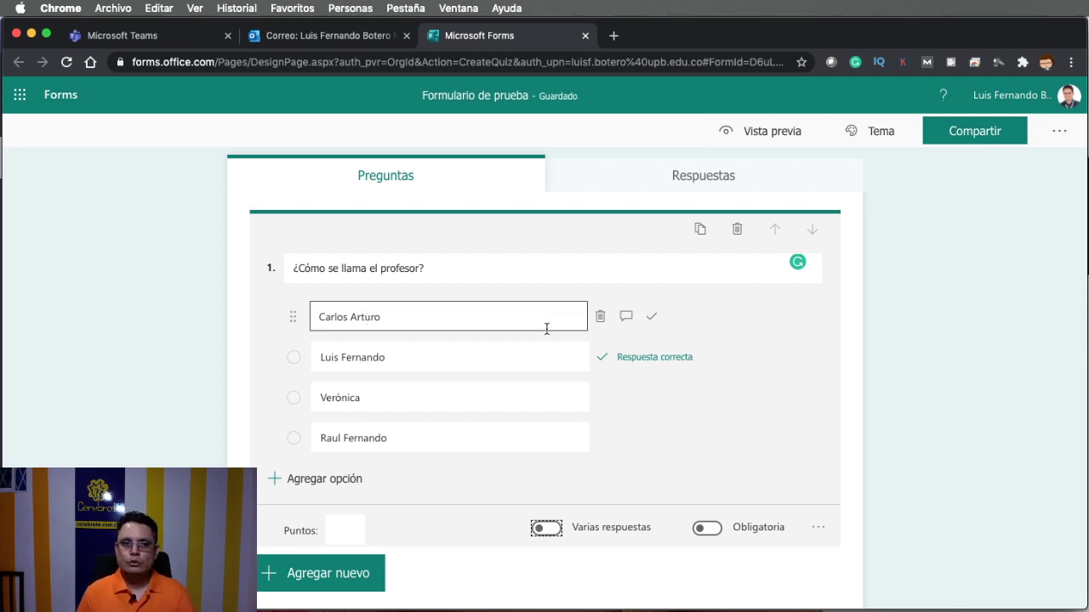
# - Add the feedback message "No, el nombre del profe no es así." to the first answer option of question 1
pyautogui.click(625, 316)
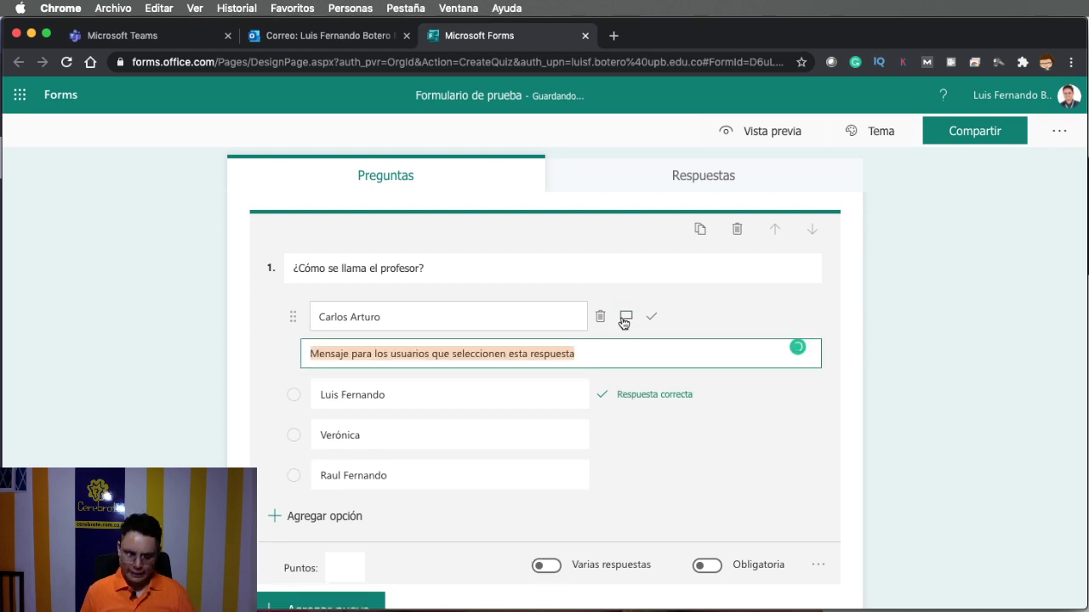
pyautogui.write('No, el ')
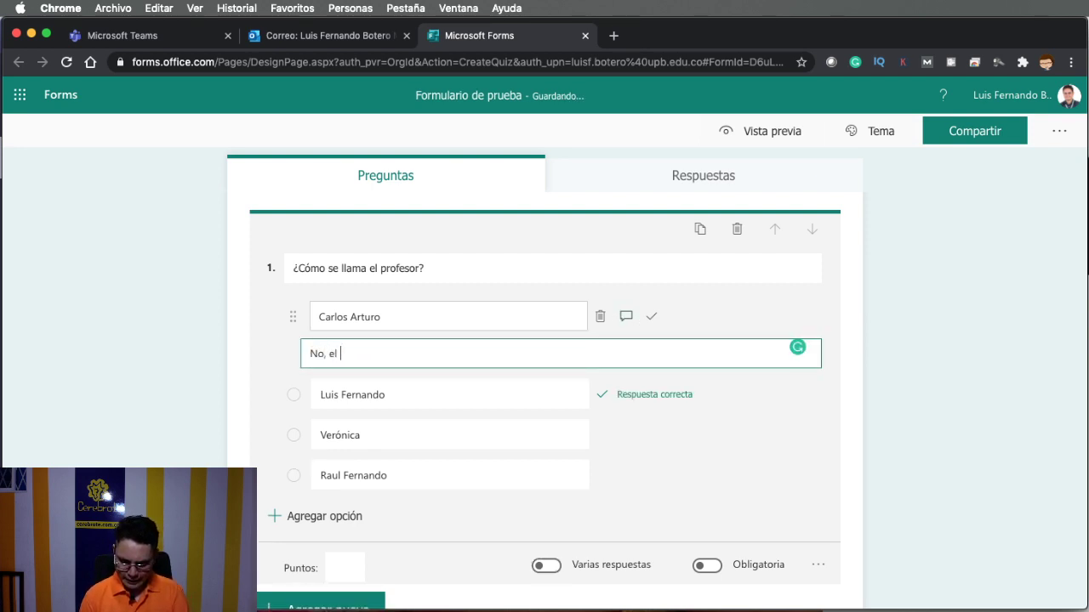
pyautogui.write('nombre ')
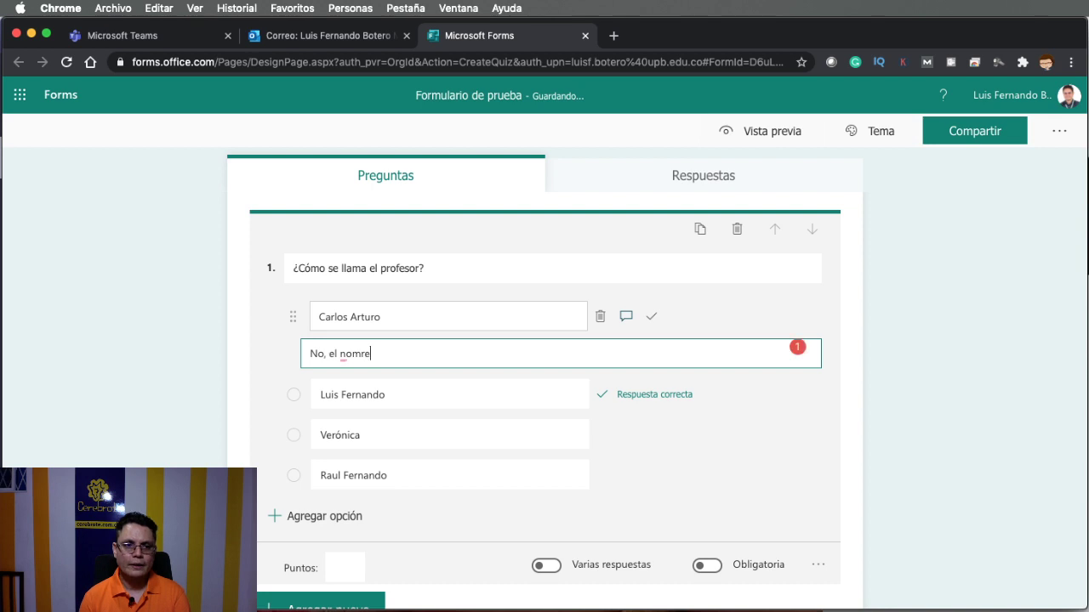
pyautogui.write('del profe a')
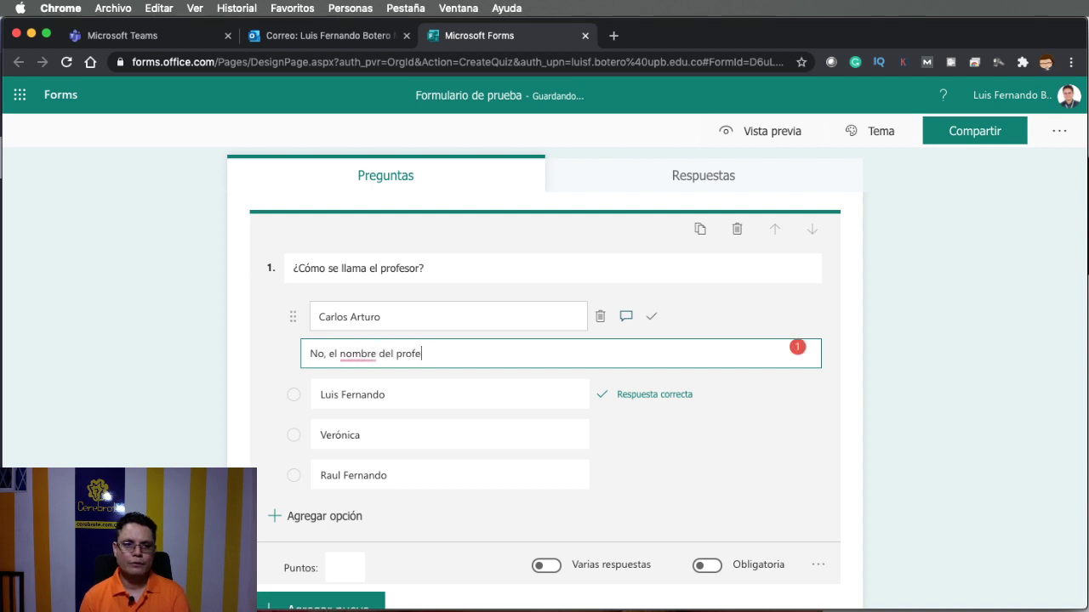
pyautogui.press('BackSpace')
pyautogui.press('BackSpace')
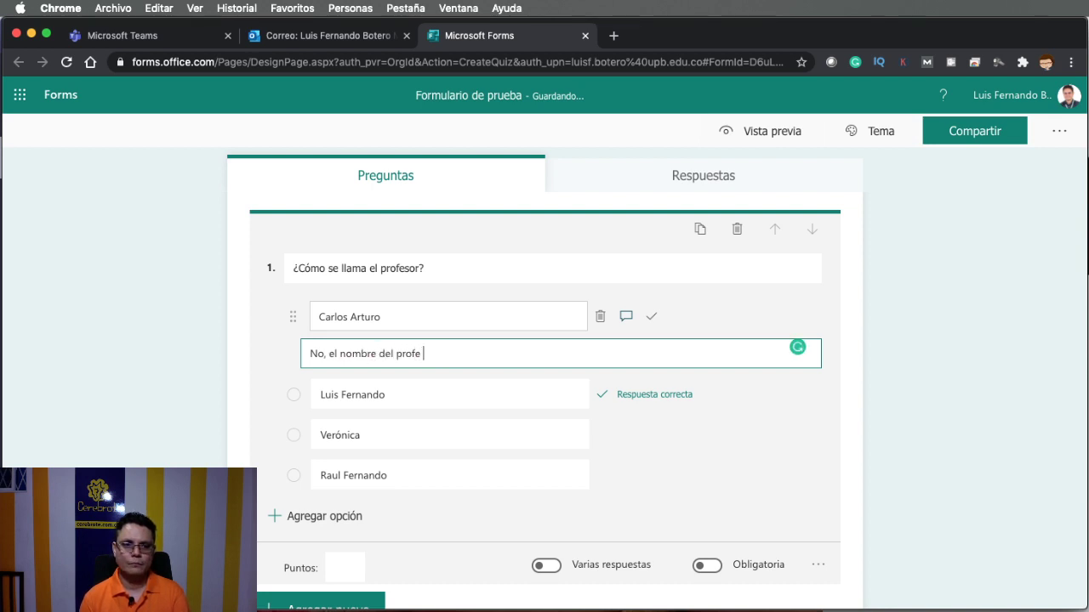
pyautogui.write('no es asi.')
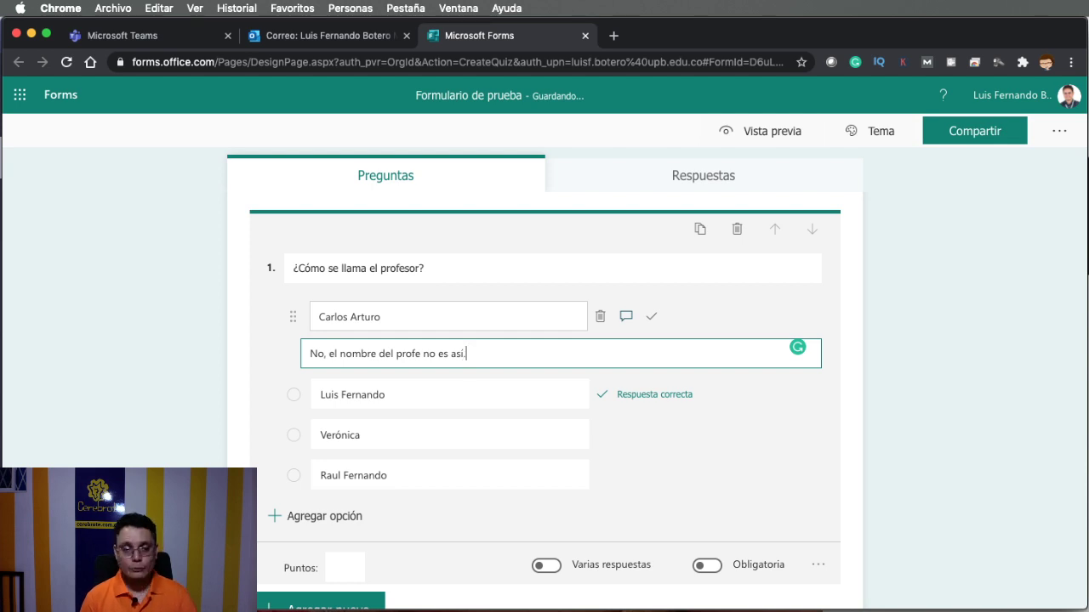
# - Copy the first option's feedback message and paste it as the message of the fourth answer option
pyautogui.moveTo(503, 352); pyautogui.dragTo(293, 356)
pyautogui.press('super+c')
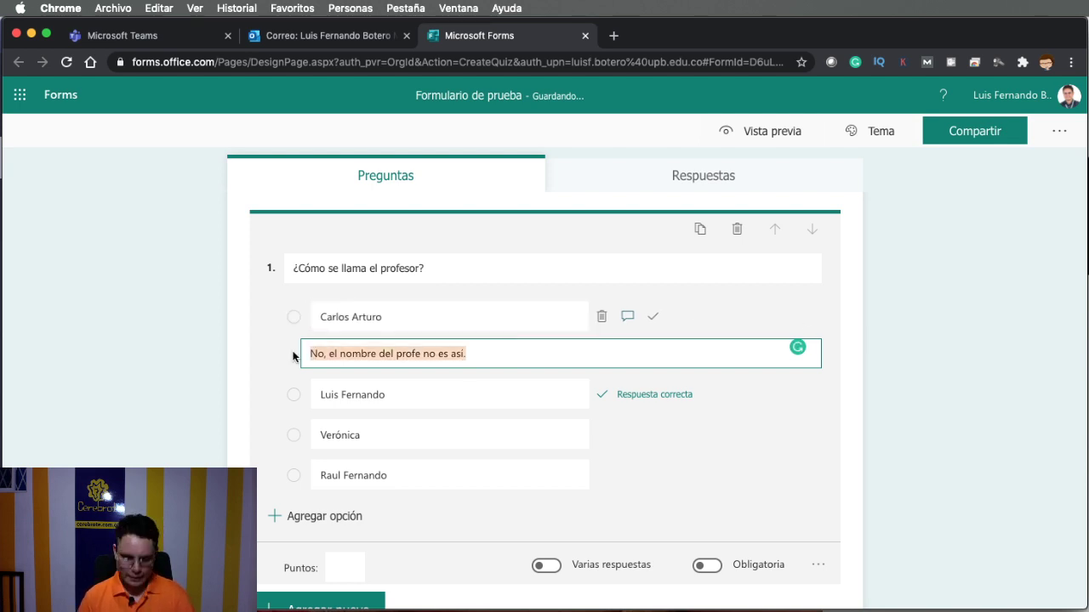
pyautogui.click(583, 436)
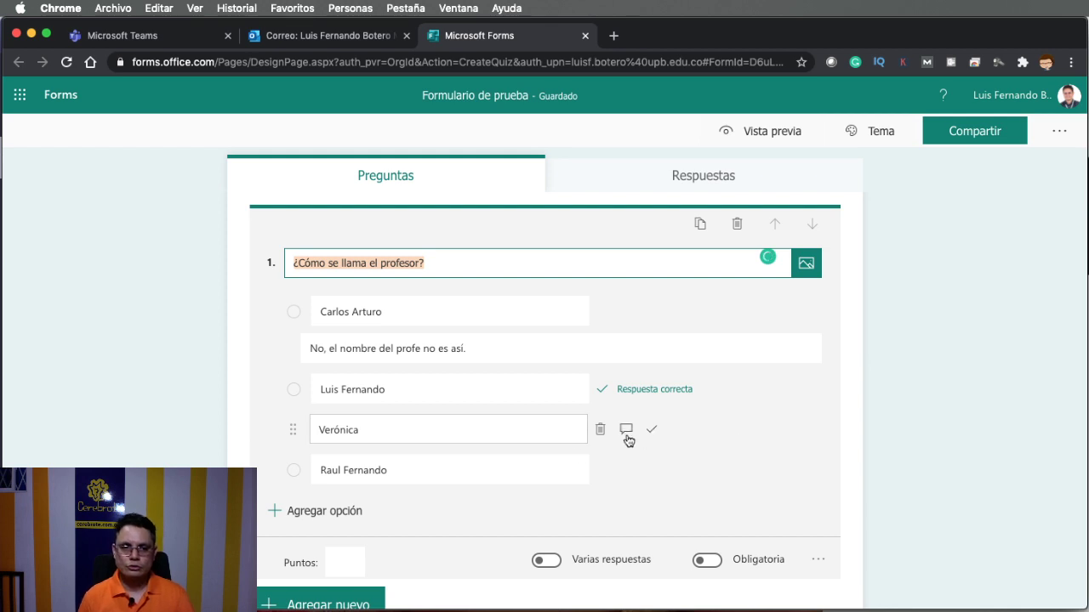
pyautogui.click(624, 472)
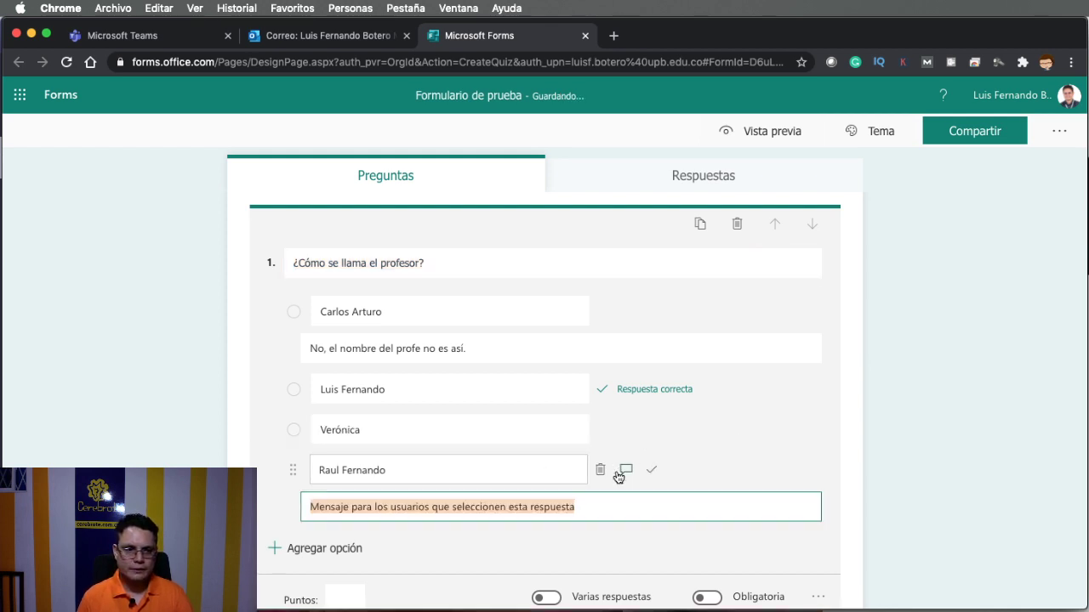
pyautogui.press('super+v')
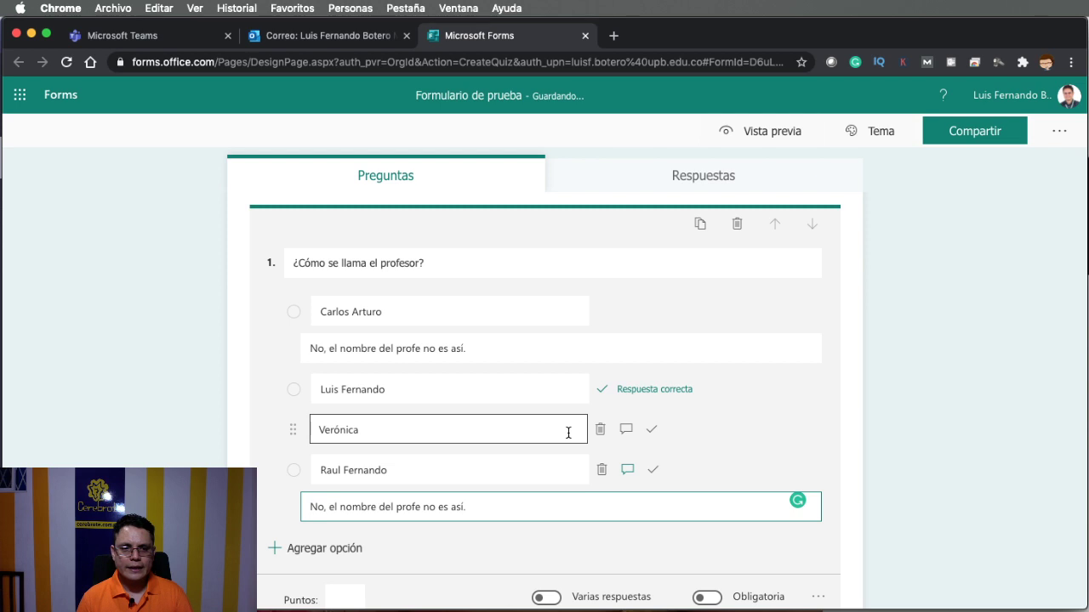
# - Add a feedback message to the third answer option starting with "No," and stating that the option's name "es nombre de mujer."
pyautogui.click(626, 430)
pyautogui.write('No, ')
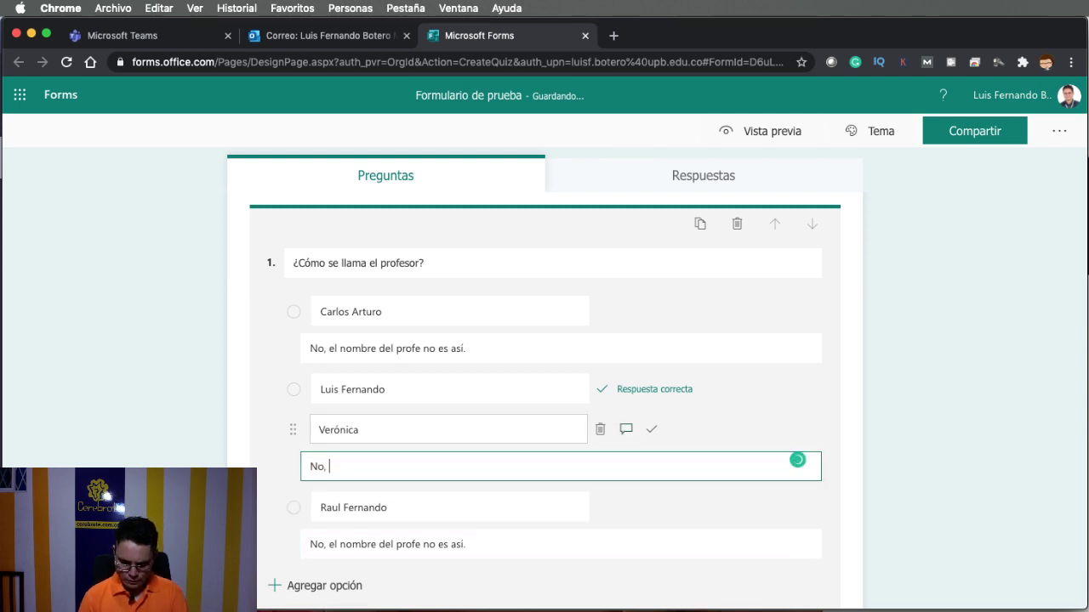
pyautogui.write('Verónica es nom')
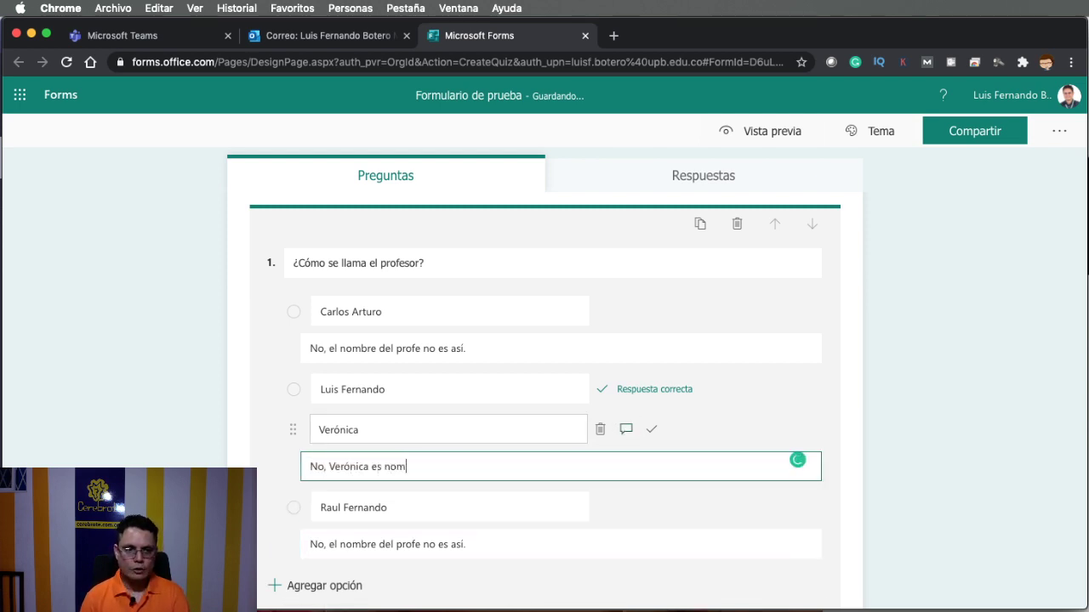
pyautogui.write('bre de mujer')
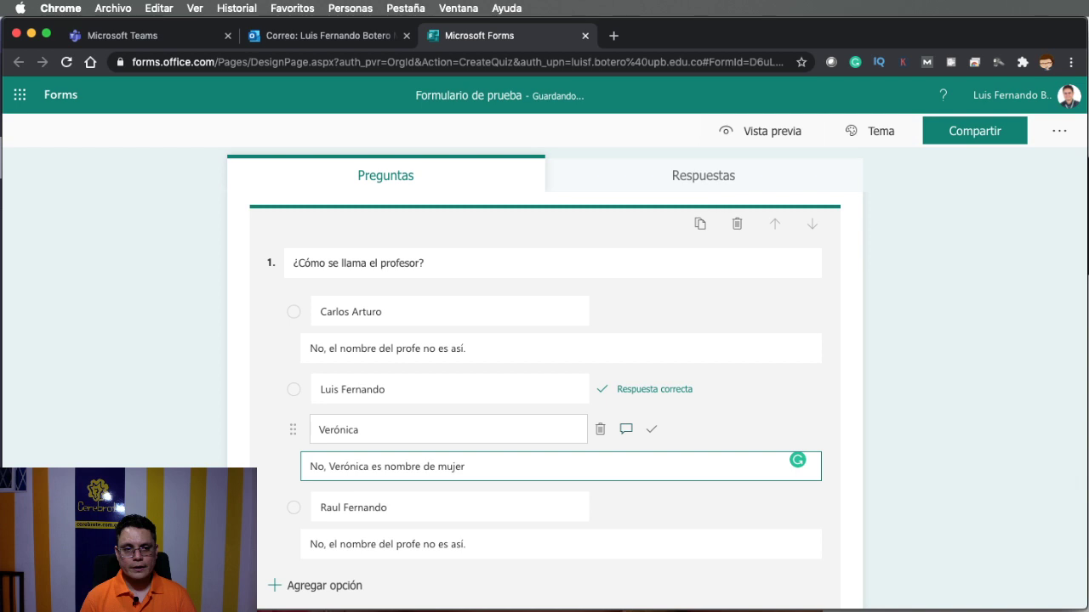
pyautogui.write('.')
pyautogui.click(470, 337)
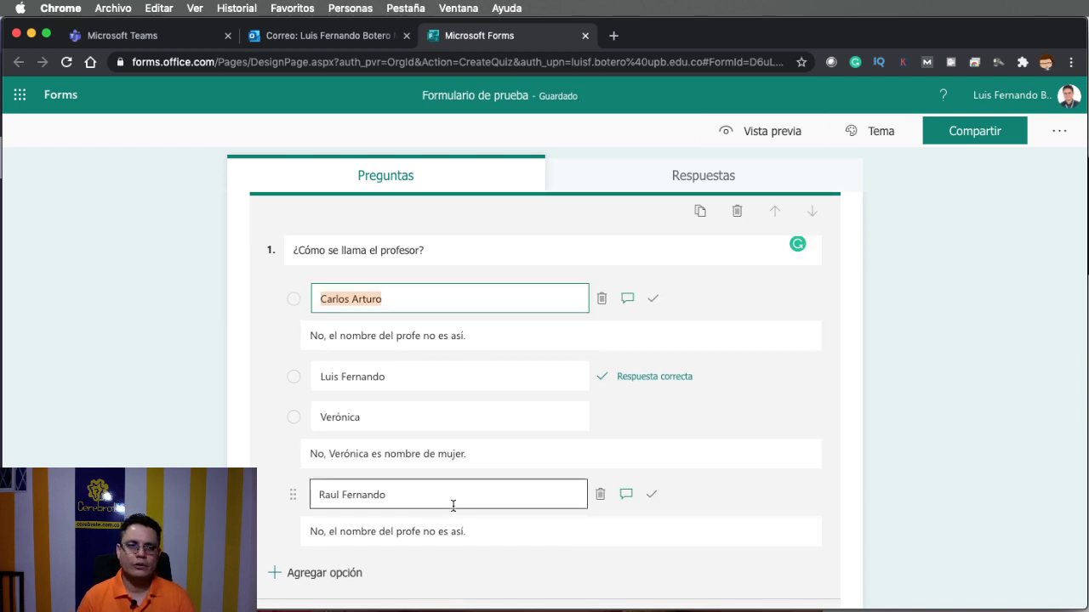
# - Add a feedback message to the correct answer of question 1 reading "Si, efectivamente es" followed by the professor's full name
pyautogui.click(482, 382)
pyautogui.click(627, 377)
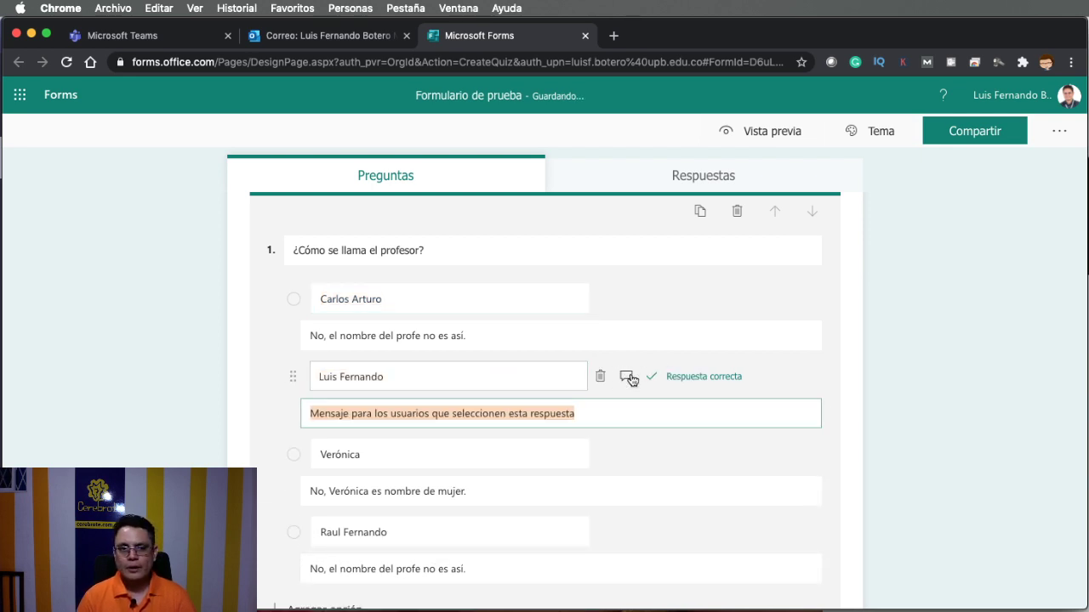
pyautogui.write('Sí')
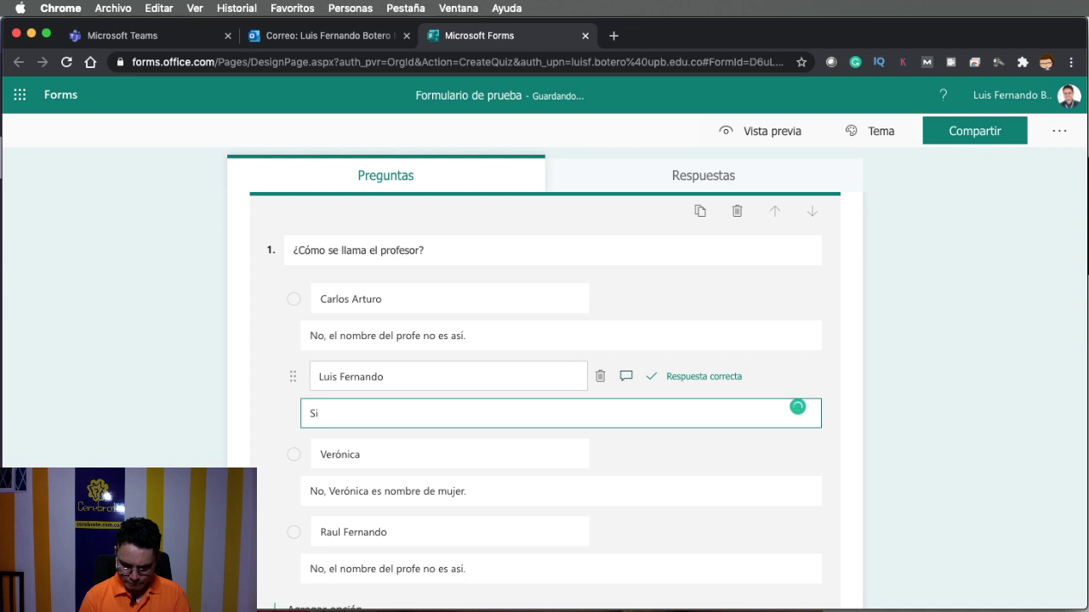
pyautogui.write(', efectivame')
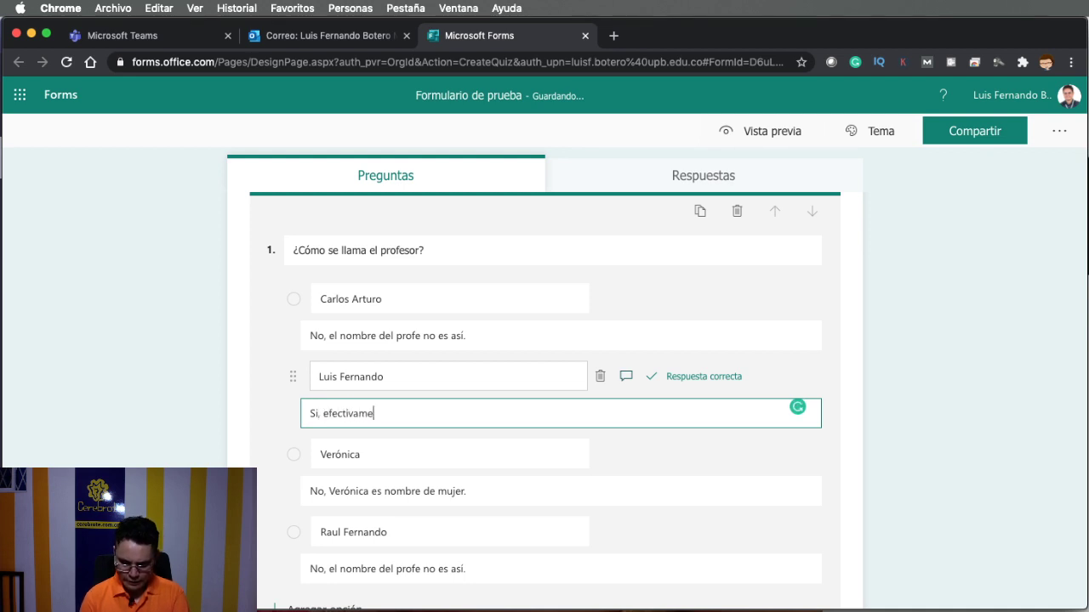
pyautogui.write('nte es Luis ')
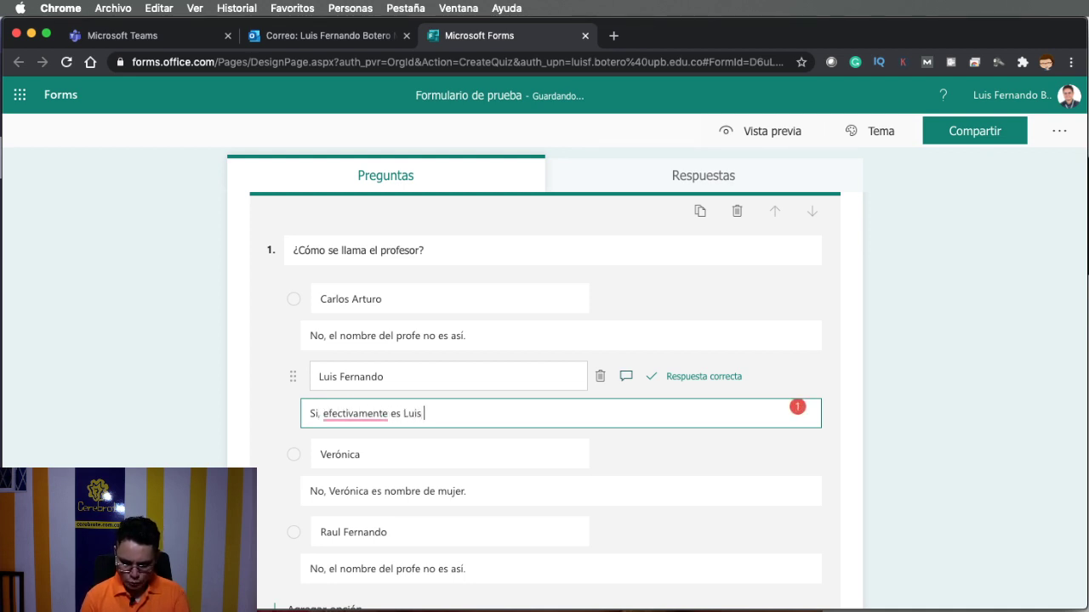
pyautogui.write('Fernando Boter')
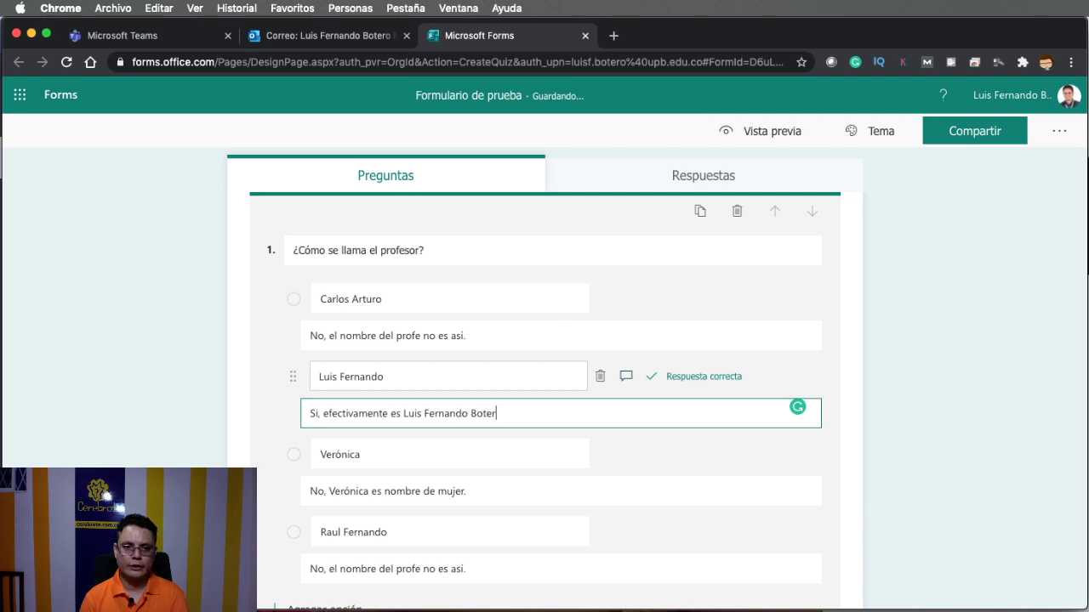
pyautogui.write('o')
pyautogui.click(885, 383)
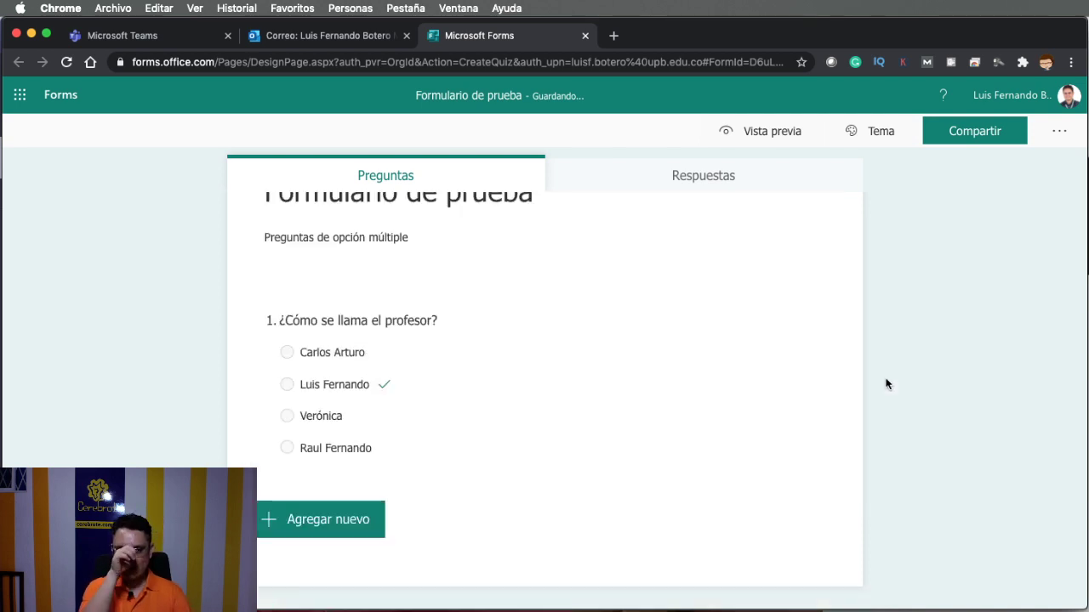
# - Assign 30 points to question 1 and make it required
pyautogui.click(656, 360)
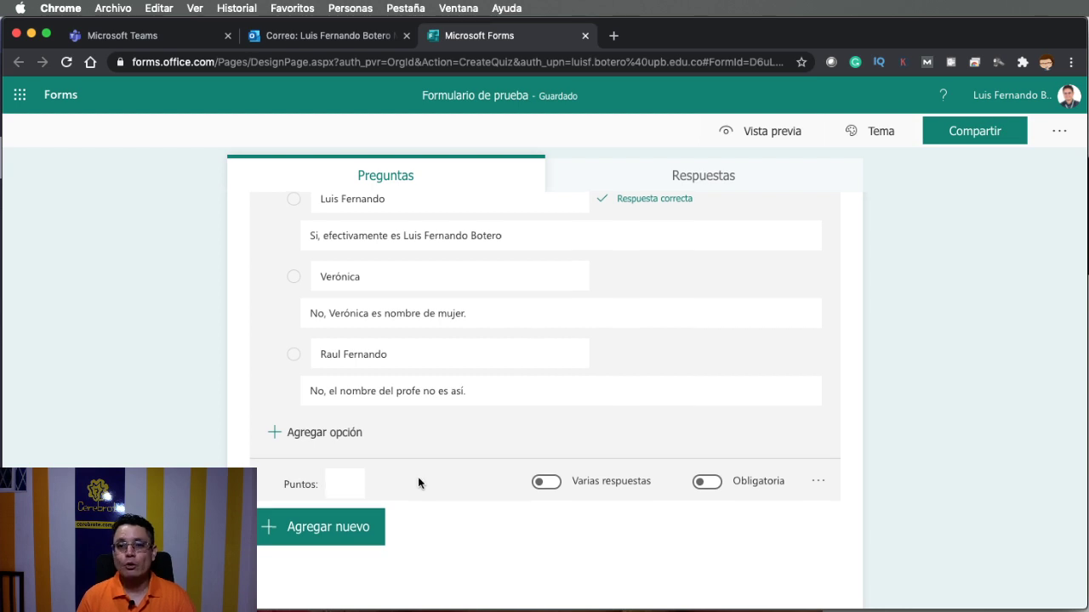
pyautogui.scroll(-1, 418, 478)
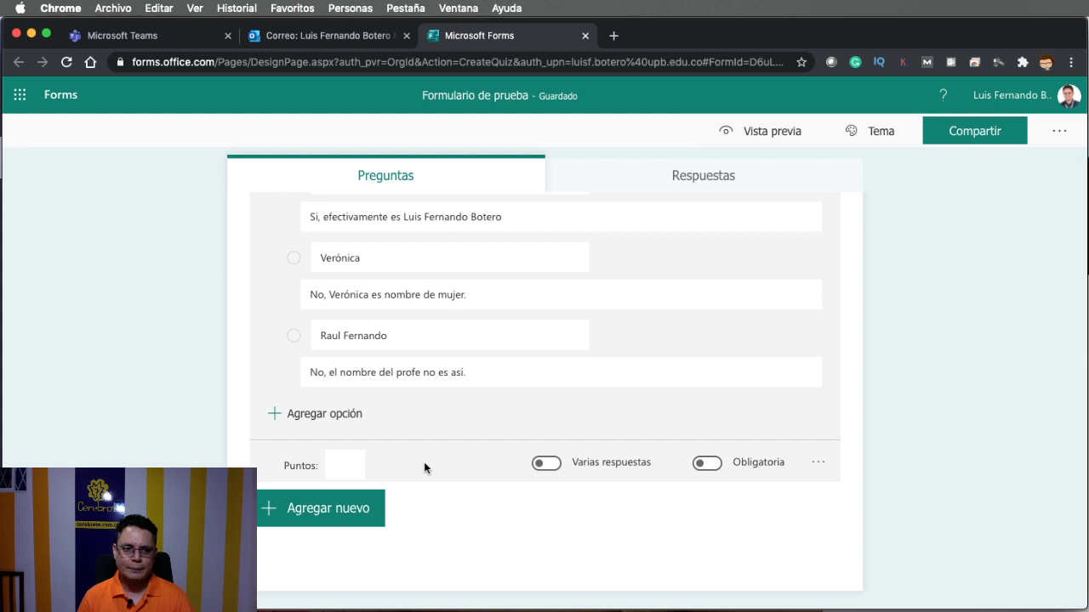
pyautogui.click(349, 467)
pyautogui.write('30')
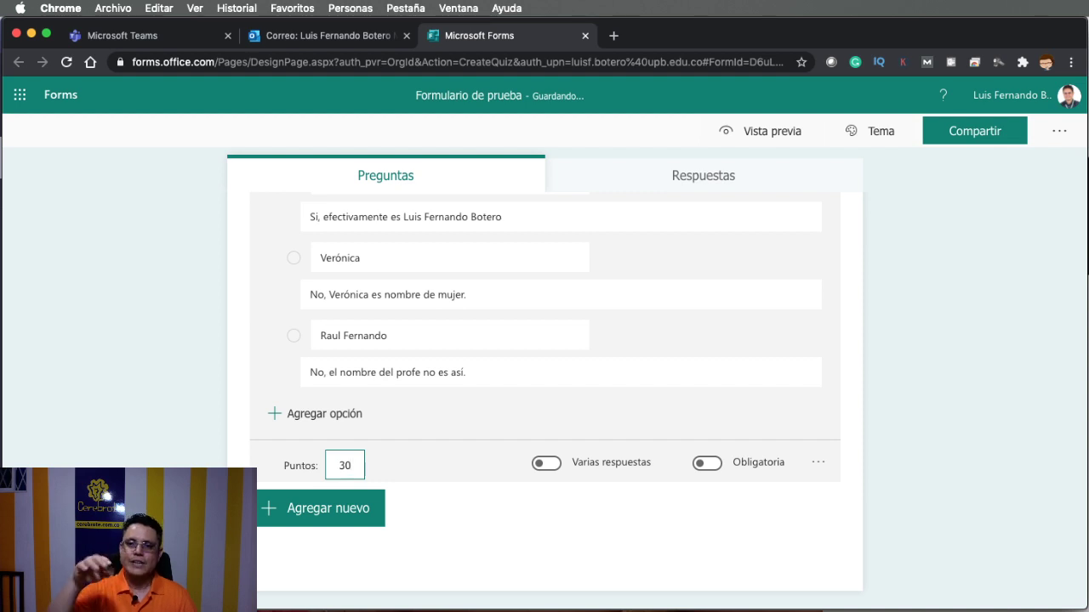
pyautogui.click(703, 467)
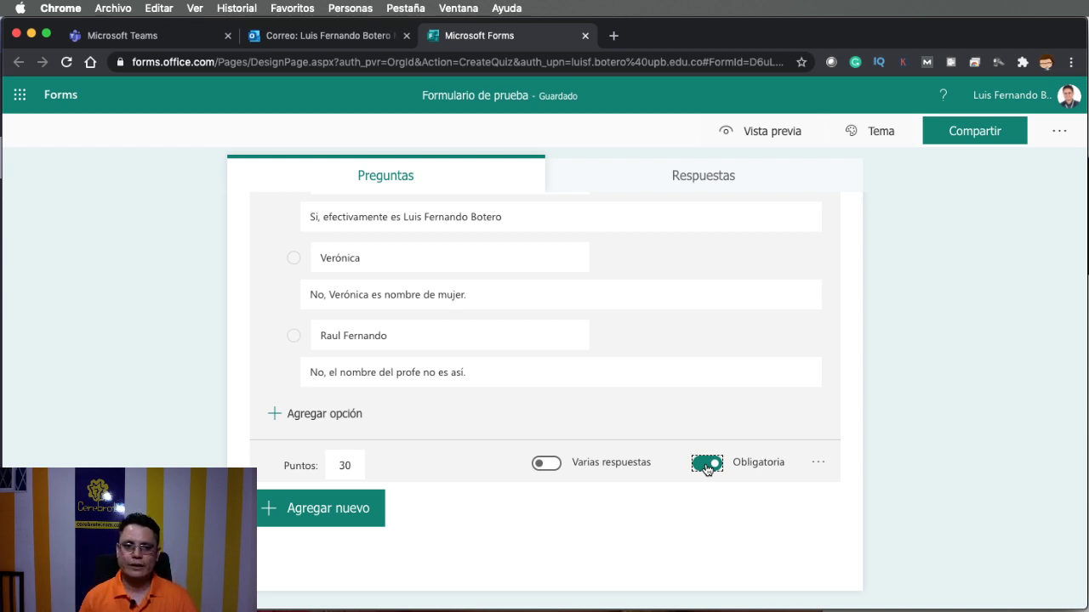
pyautogui.click(817, 462)
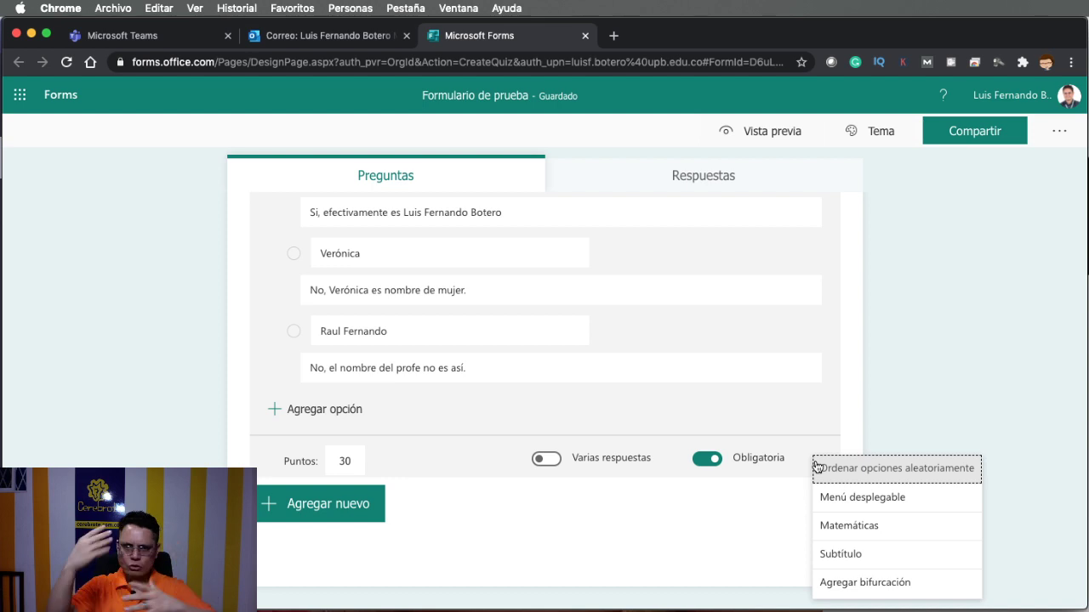
pyautogui.click(881, 384)
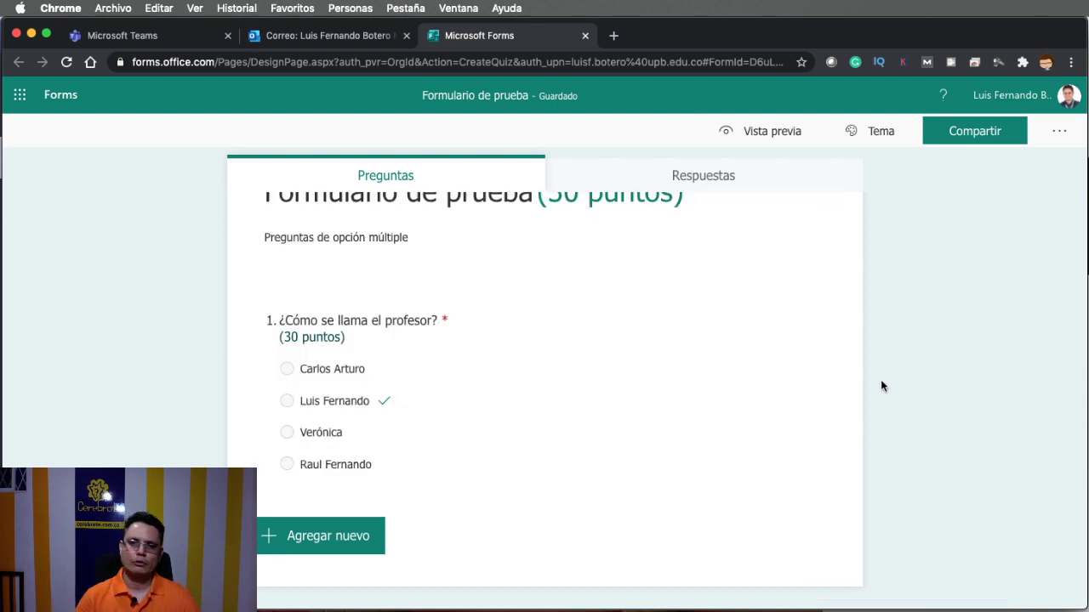
# - Add a second multiple-choice question with the text "Como se llama el canal del profe?"
pyautogui.scroll(2, 880, 385)
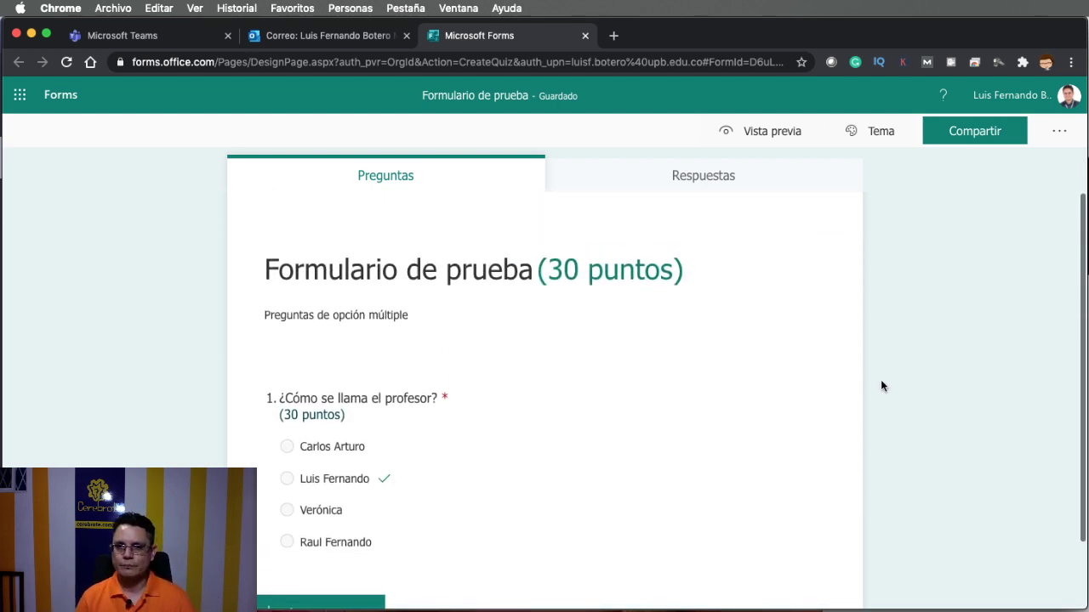
pyautogui.scroll(-2, 881, 385)
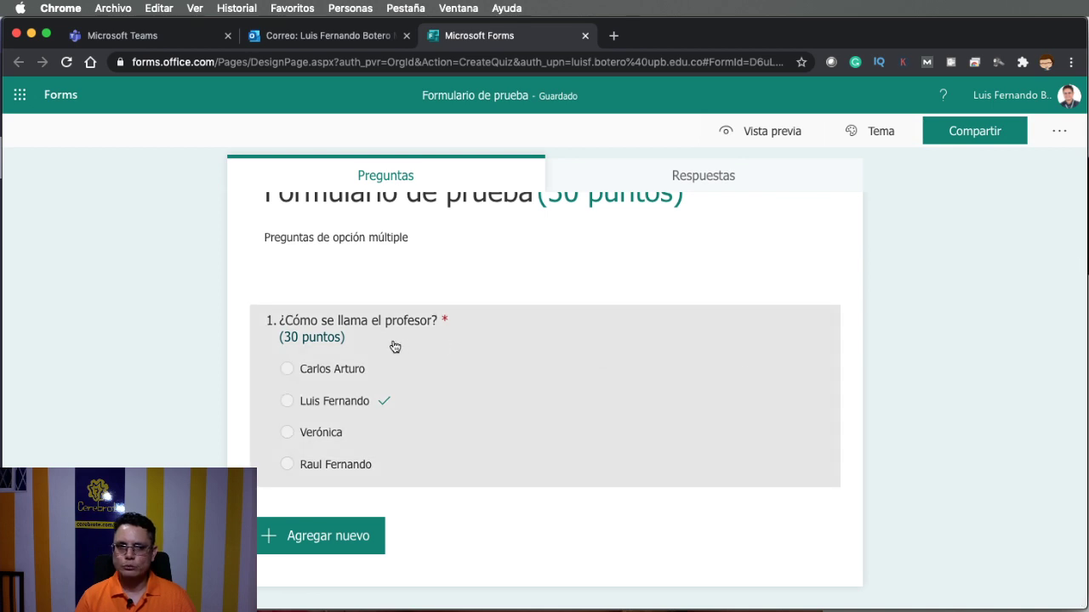
pyautogui.click(331, 538)
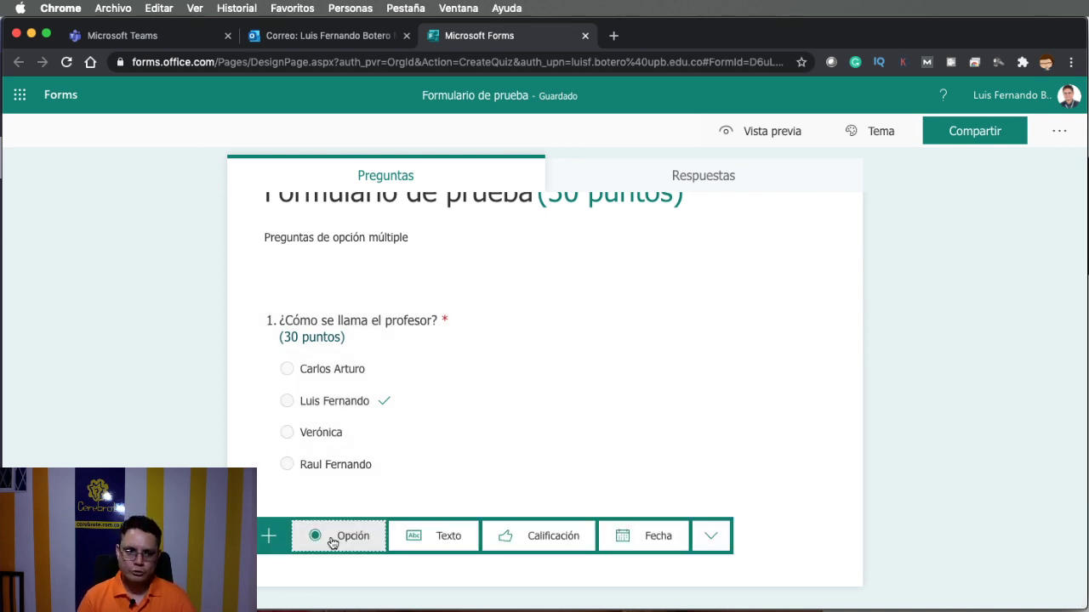
pyautogui.click(331, 538)
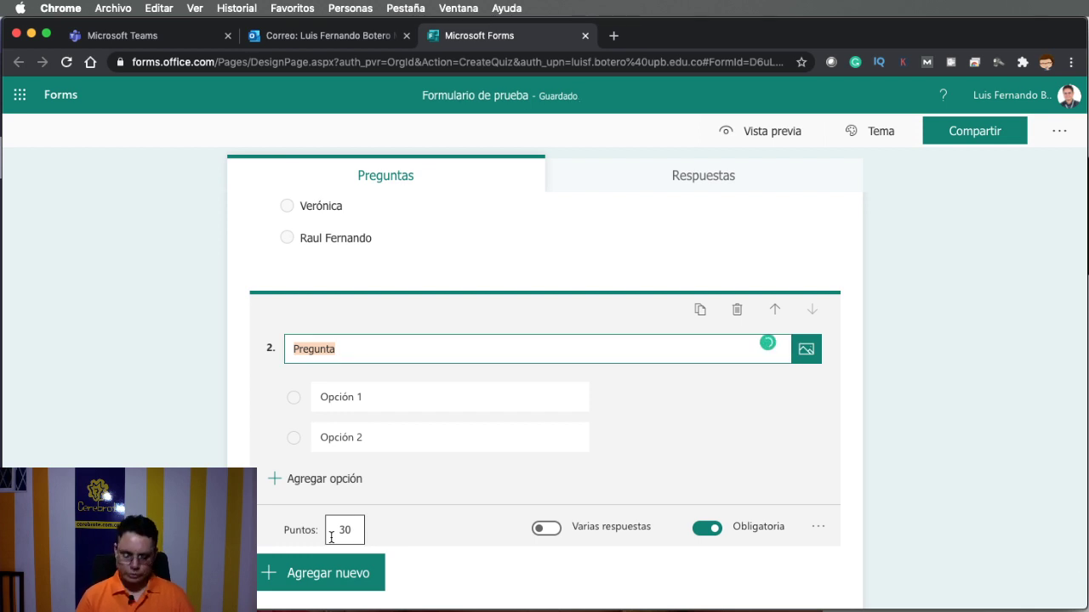
pyautogui.write('Como se llama')
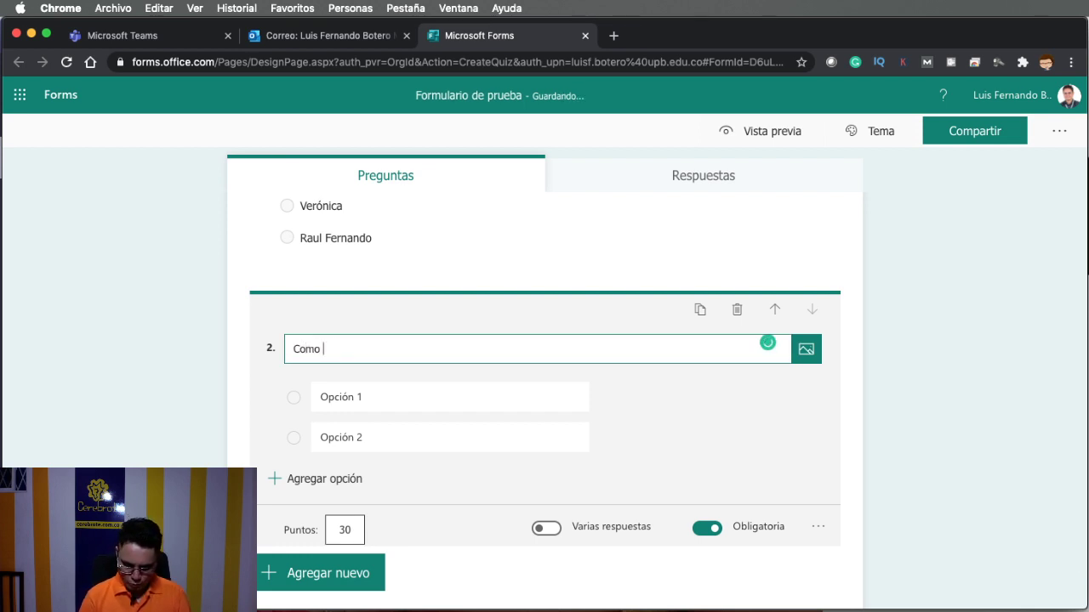
pyautogui.write('stra')
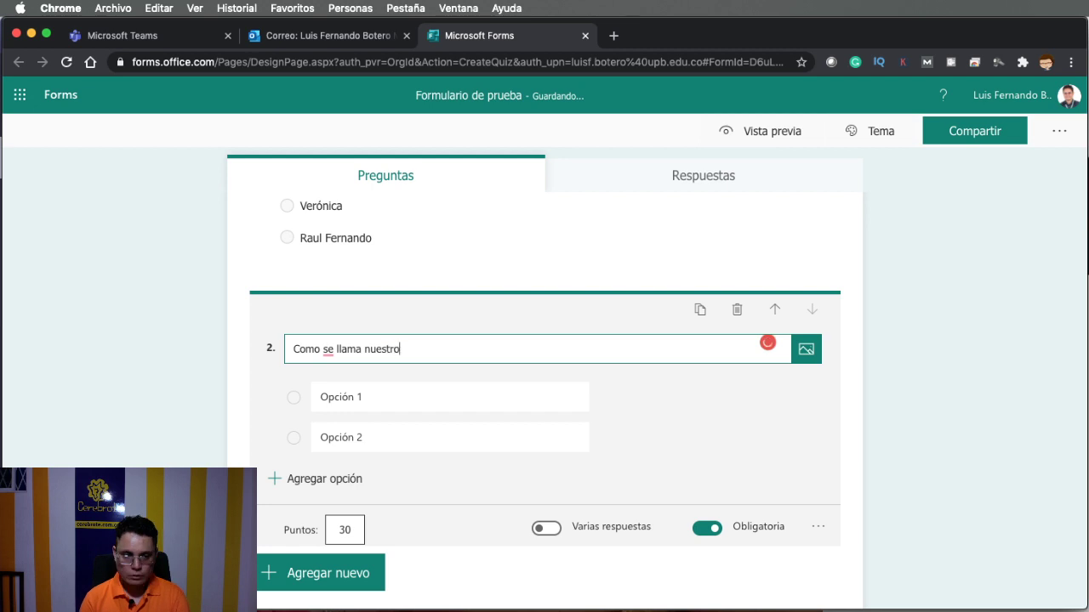
pyautogui.press('BackSpace')
pyautogui.press('BackSpace')
pyautogui.press('BackSpace')
pyautogui.press('BackSpace')
pyautogui.write('el n')
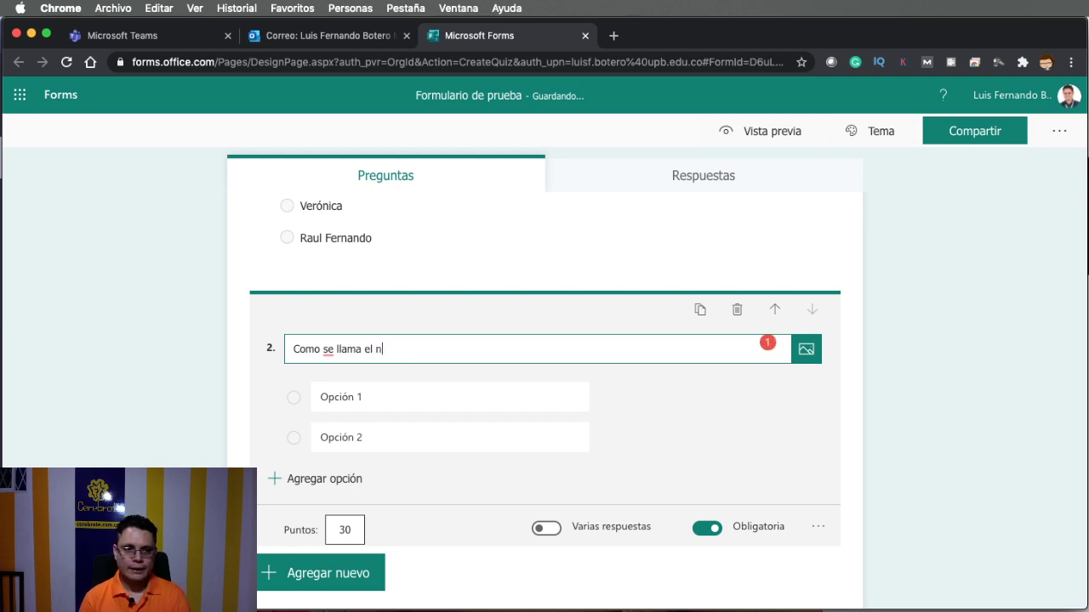
pyautogui.press('BackSpace')
pyautogui.write('cal')
pyautogui.press('BackSpace')
pyautogui.write('nal de')
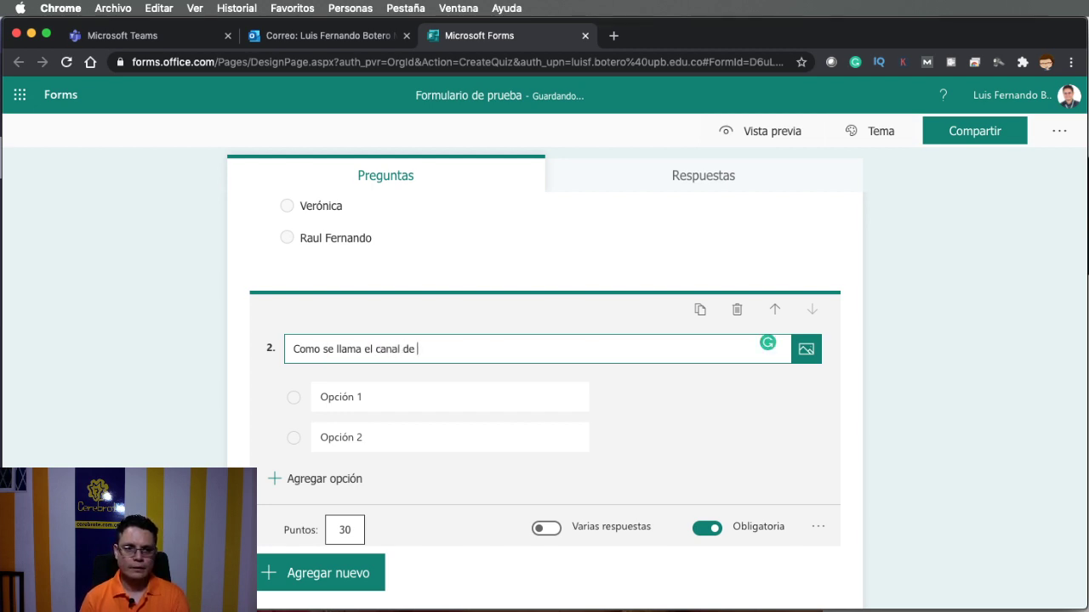
pyautogui.write('l profe?')
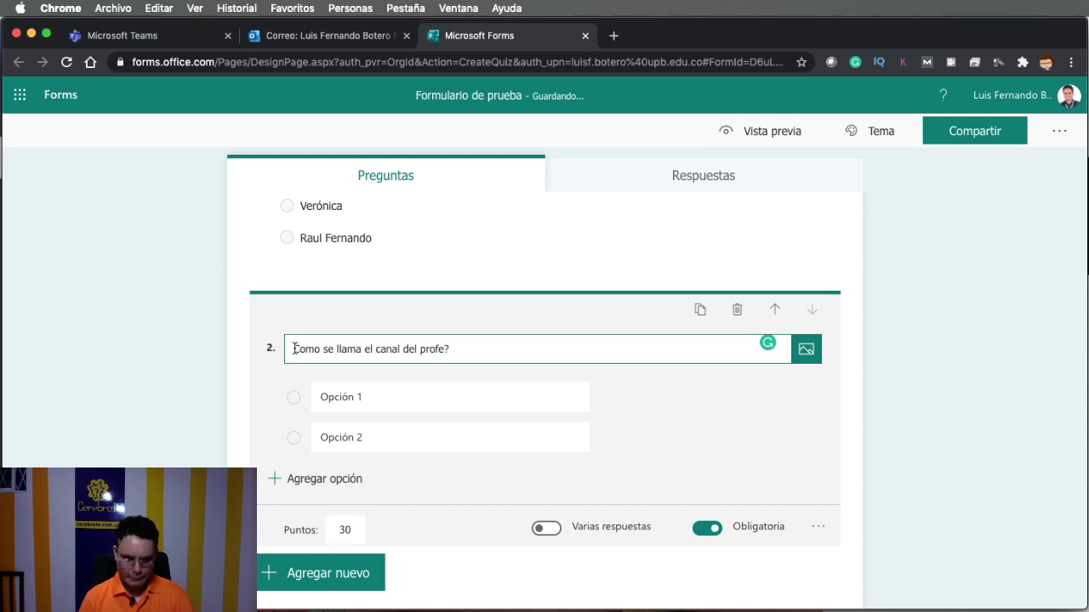
# - Add the opening question mark and the accent so question 2 reads "¿Cómo se llama el canal del profe?"
pyautogui.click(293, 348)
pyautogui.write('¿')
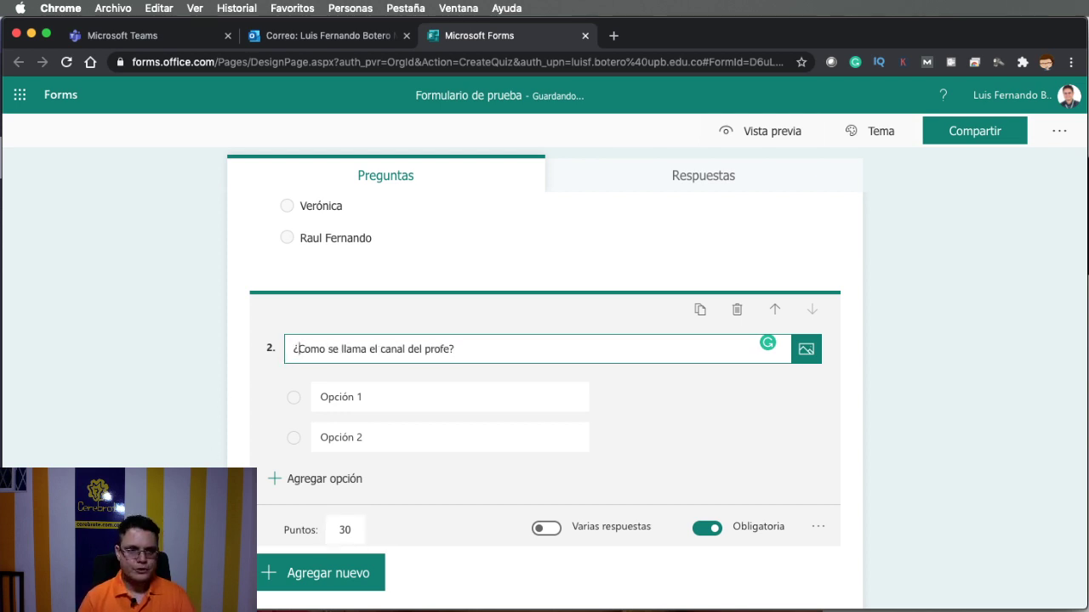
pyautogui.click(312, 350)
pyautogui.press('BackSpace')
pyautogui.write('ó')
# - Set the first two answer options of question 2 to "Cerebrote" and "Clases para todo"
pyautogui.click(372, 398)
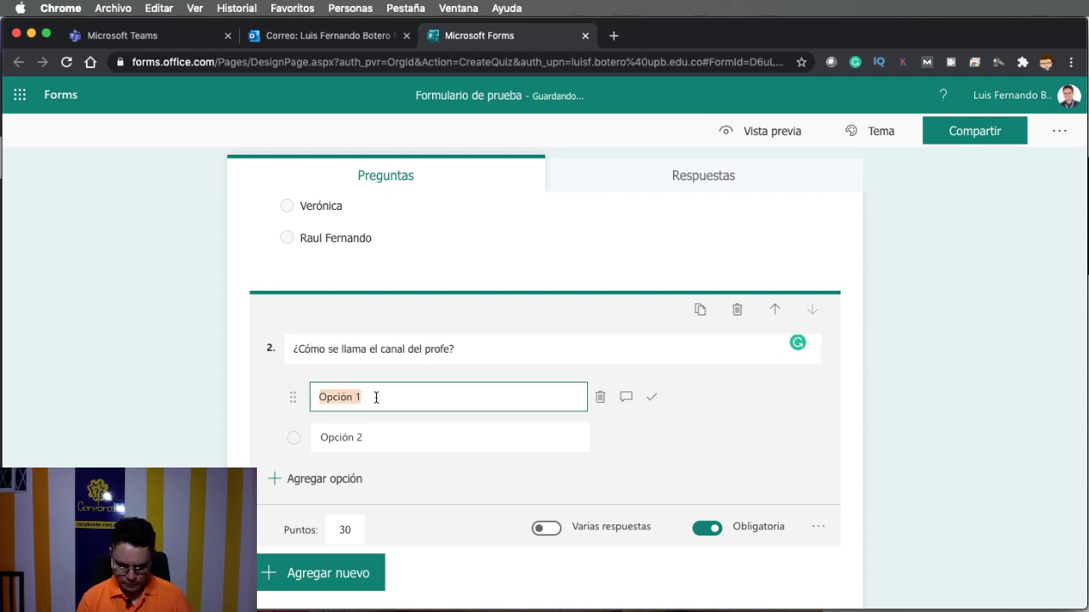
pyautogui.write('Cerebrote')
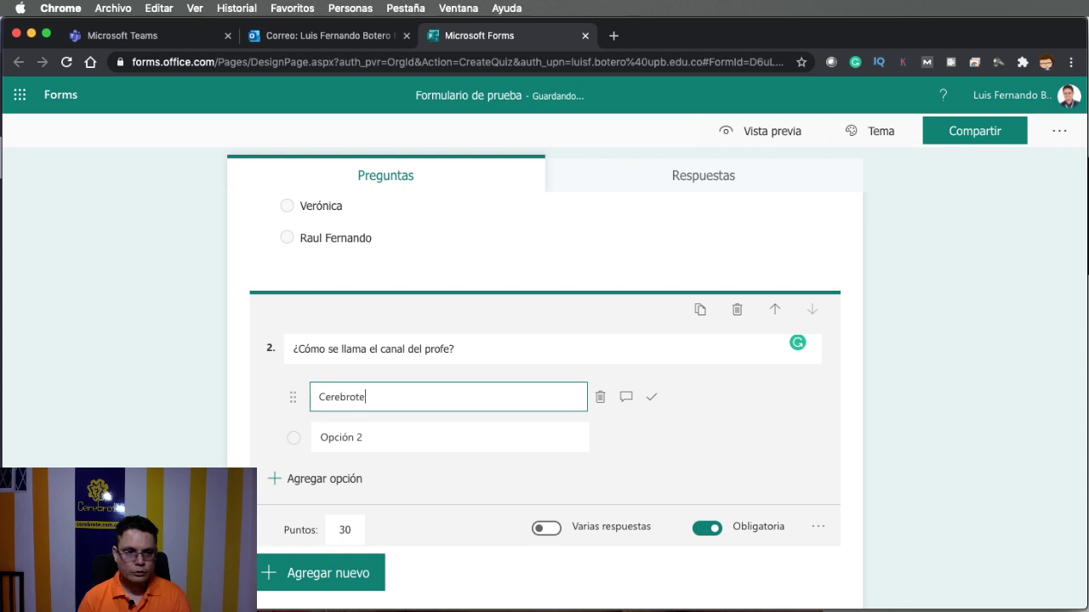
pyautogui.press('Tab')
pyautogui.click(391, 438)
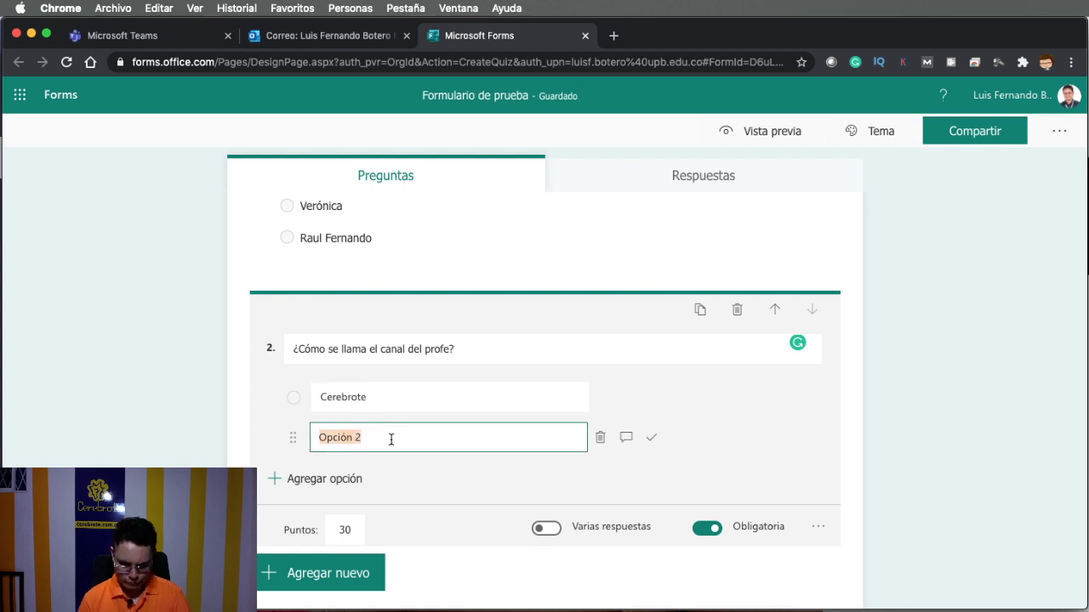
pyautogui.write('Clases')
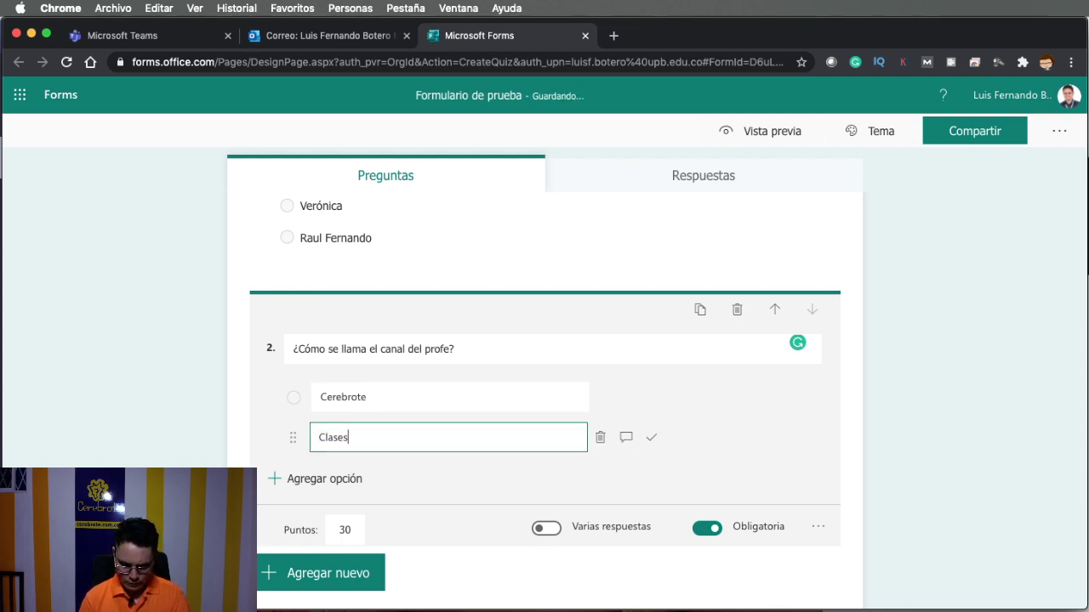
pyautogui.write(' para todo')
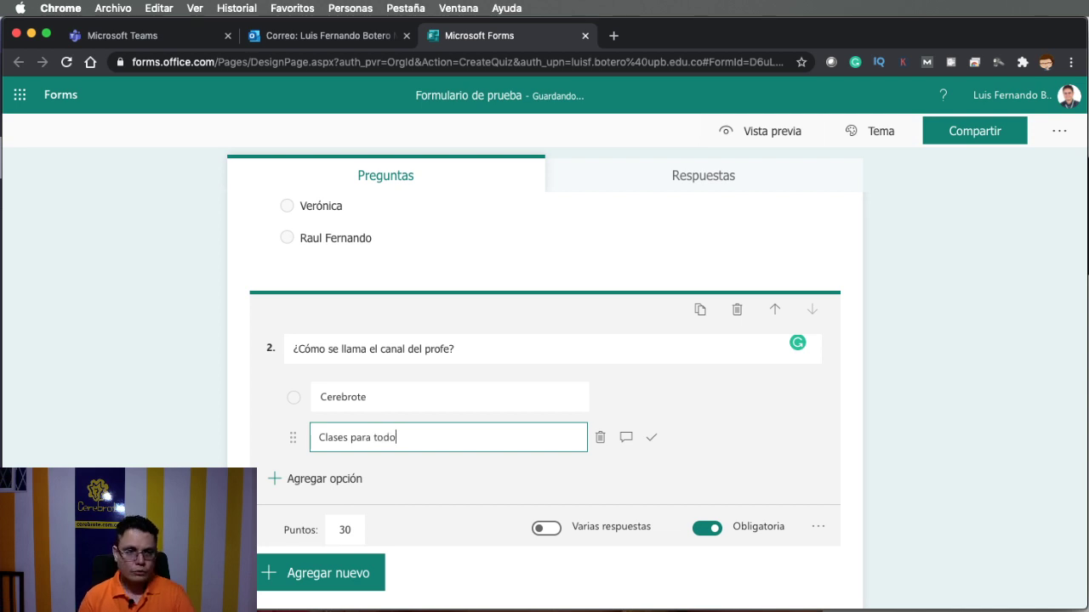
# - Add a third answer option "Mirando mucho" to question 2 and mark "Cerebrote" as the correct answer
pyautogui.click(302, 481)
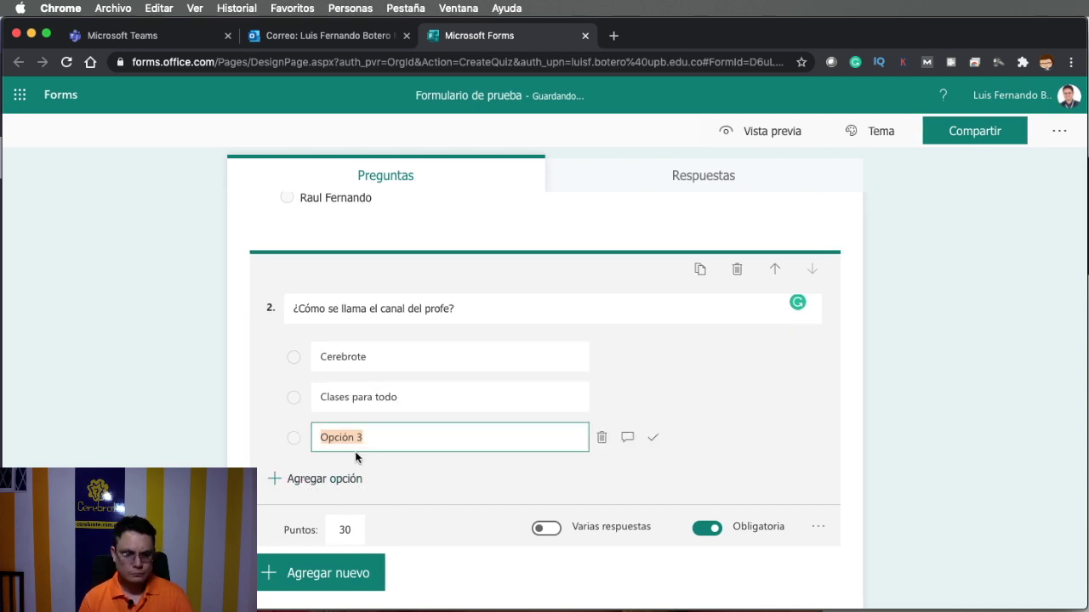
pyautogui.write('Mirando')
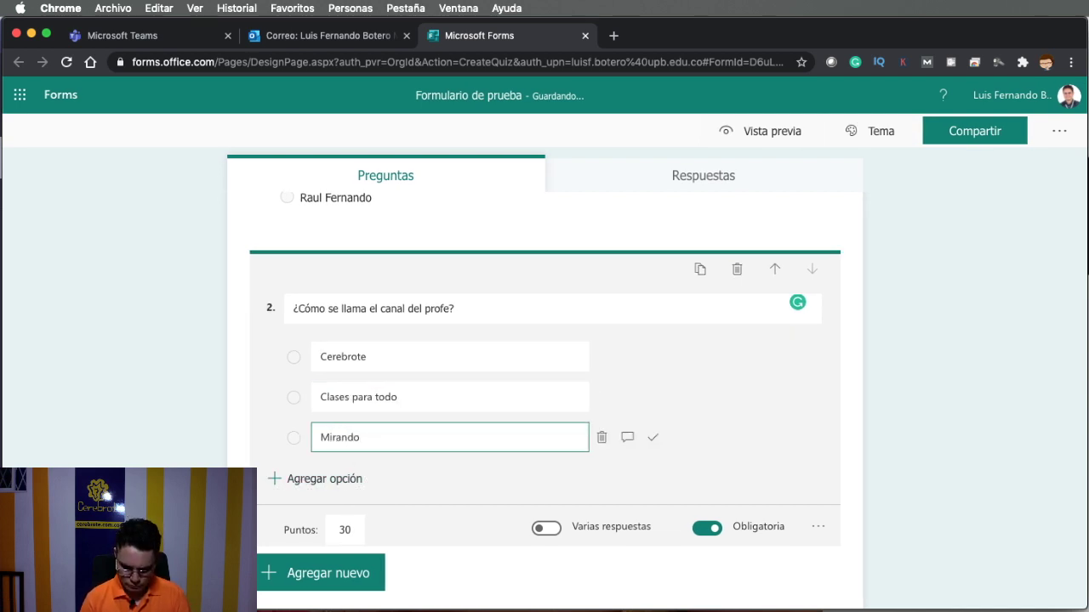
pyautogui.write(' mucho')
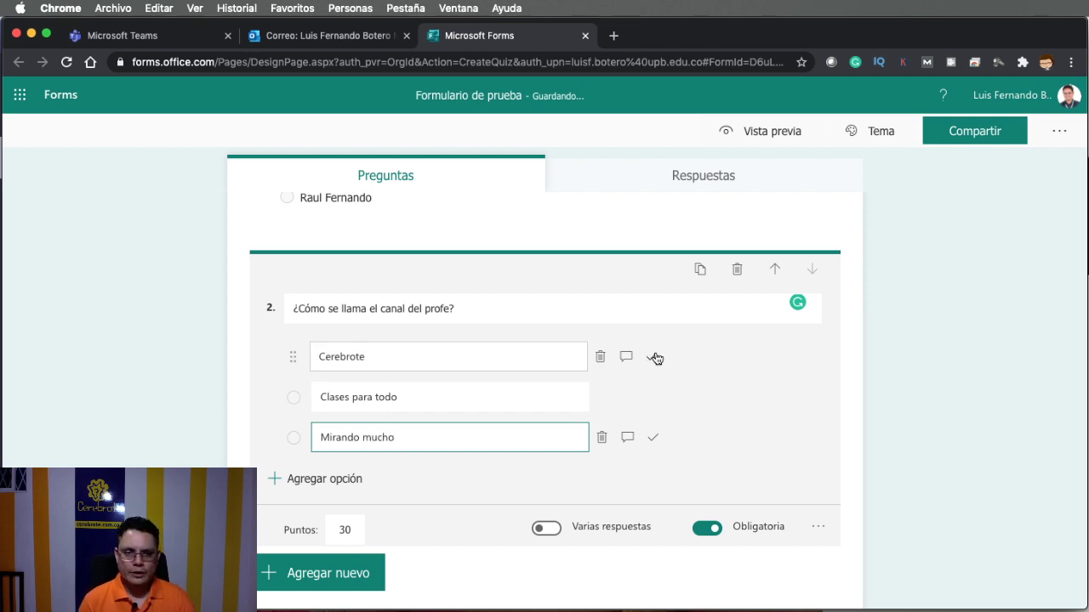
pyautogui.click(655, 358)
pyautogui.click(927, 372)
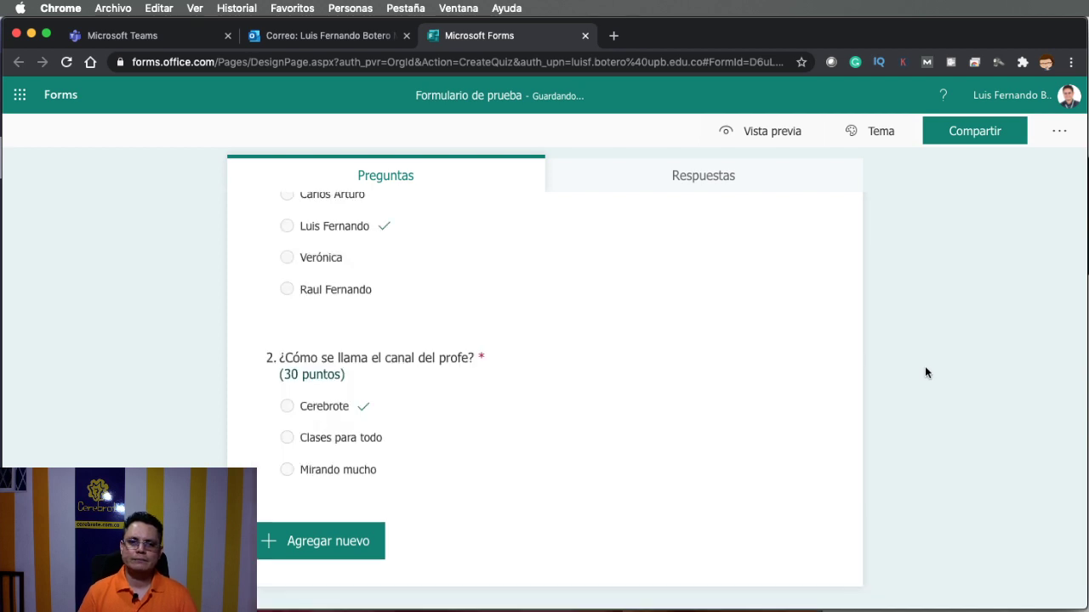
# - Review the two existing questions, checking their required marks, correct answers, points and the settings of question 2
pyautogui.scroll(5, 685, 401)
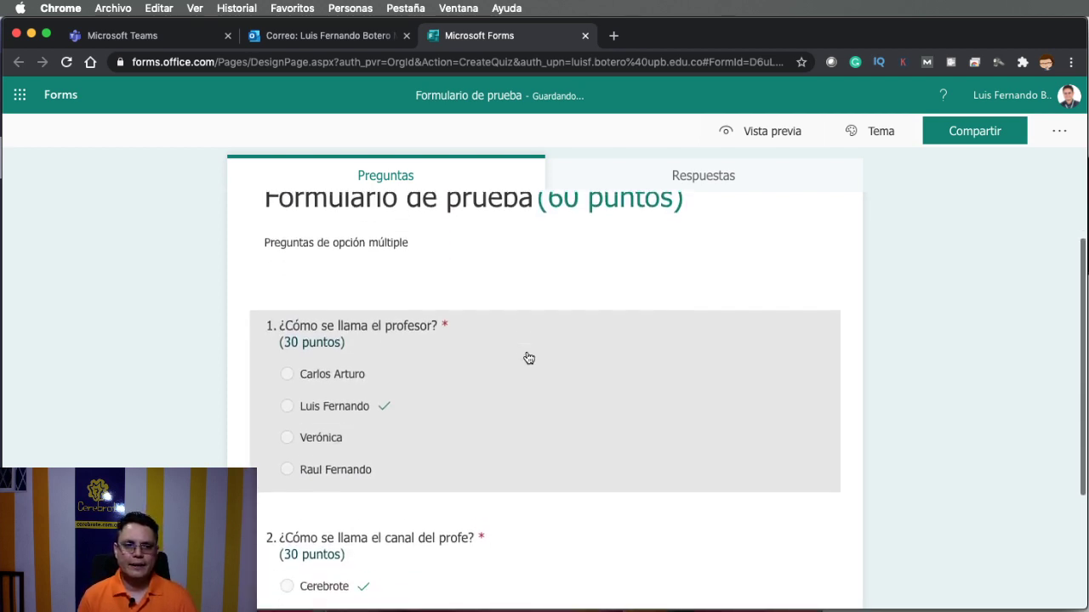
pyautogui.scroll(-1, 519, 352)
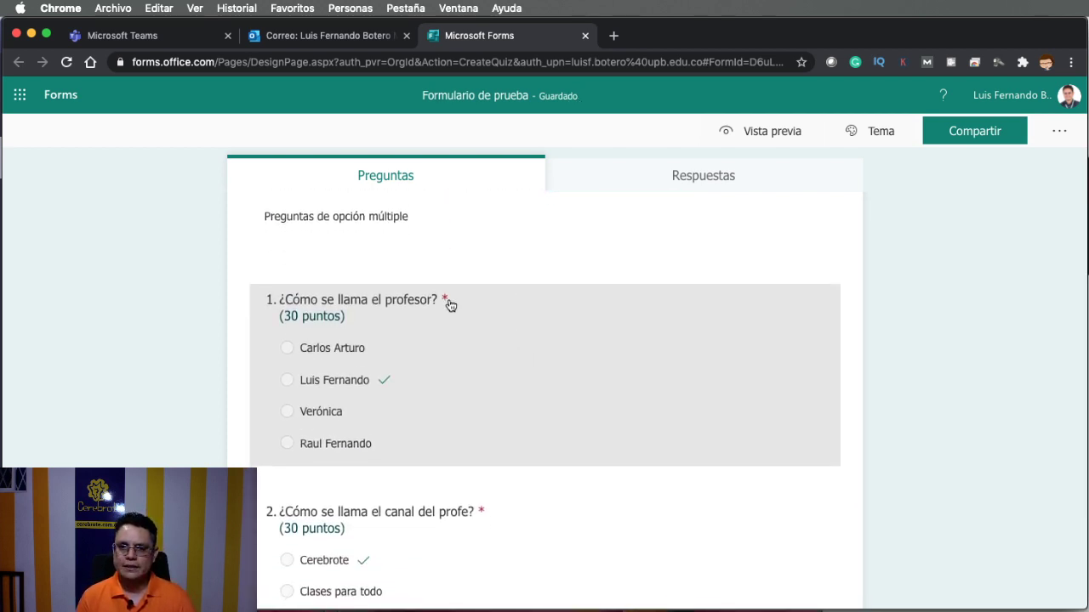
pyautogui.scroll(-3, 451, 323)
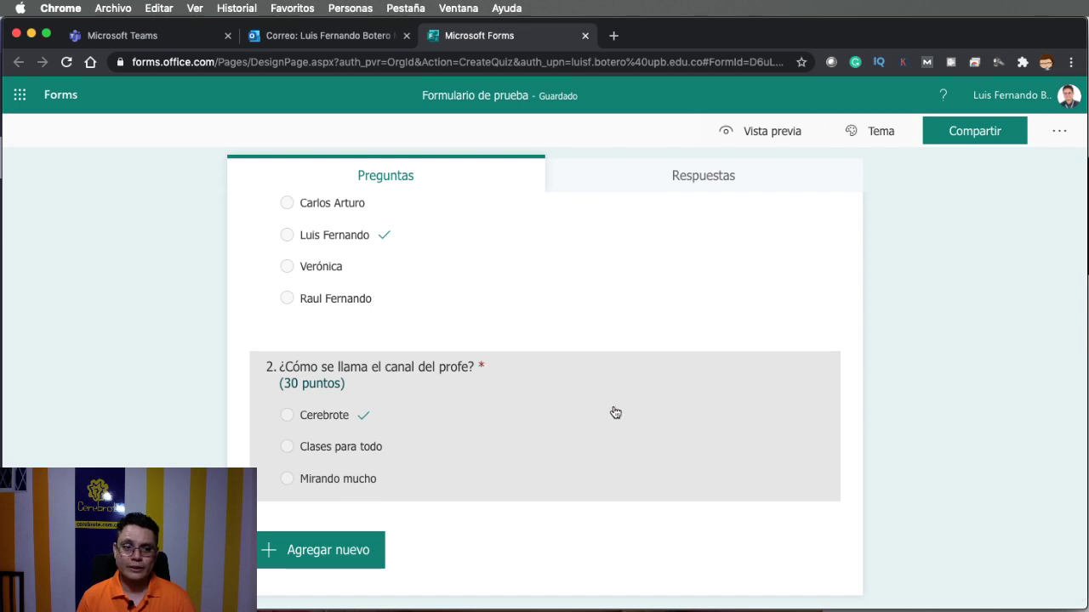
pyautogui.click(619, 424)
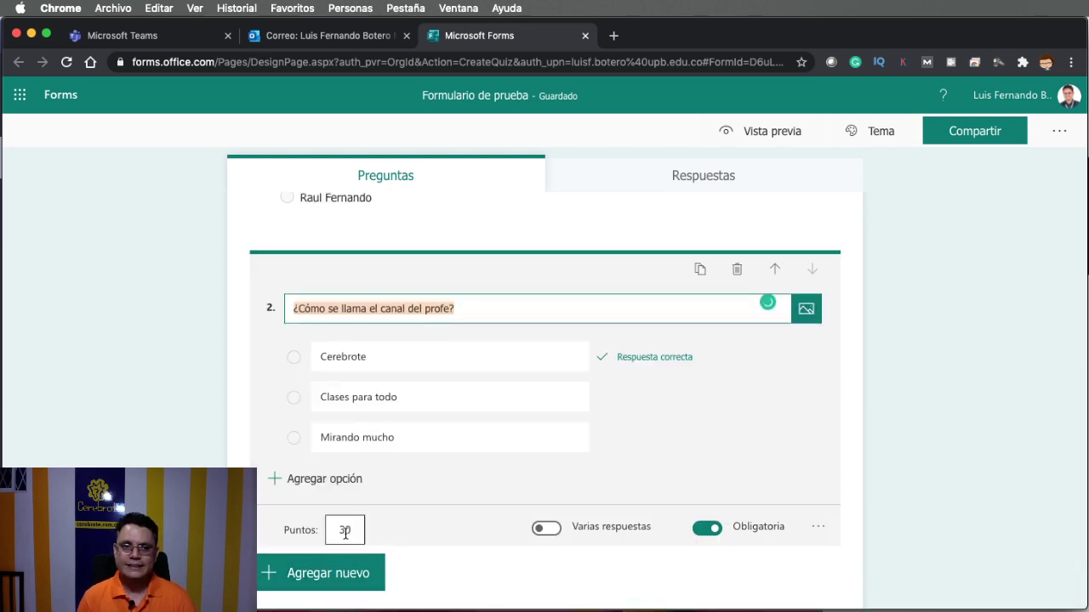
pyautogui.click(936, 478)
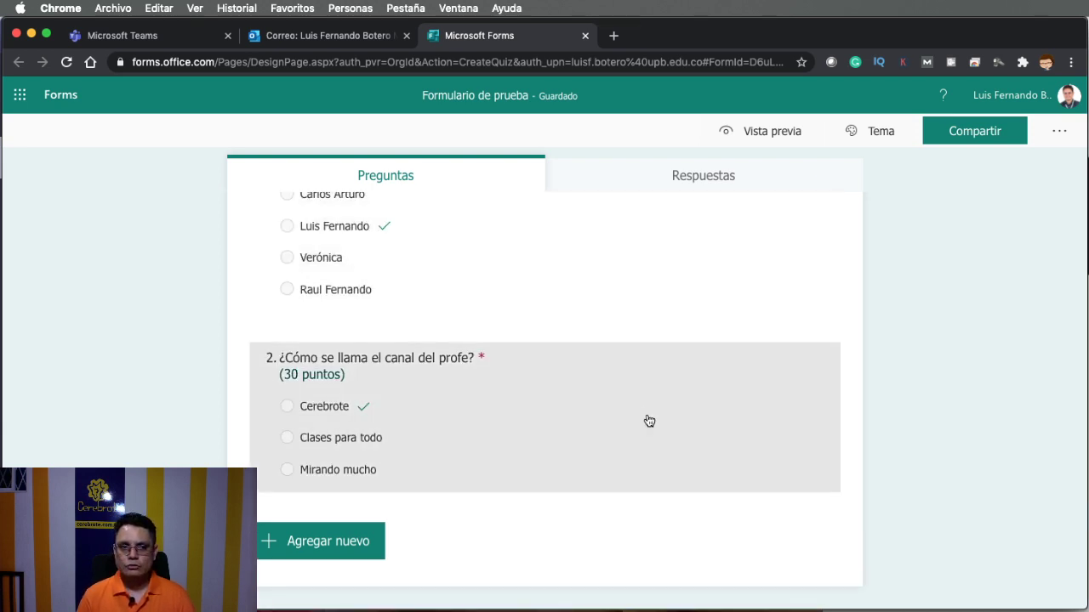
pyautogui.scroll(2, 646, 417)
pyautogui.scroll(-2, 646, 416)
pyautogui.click(382, 458)
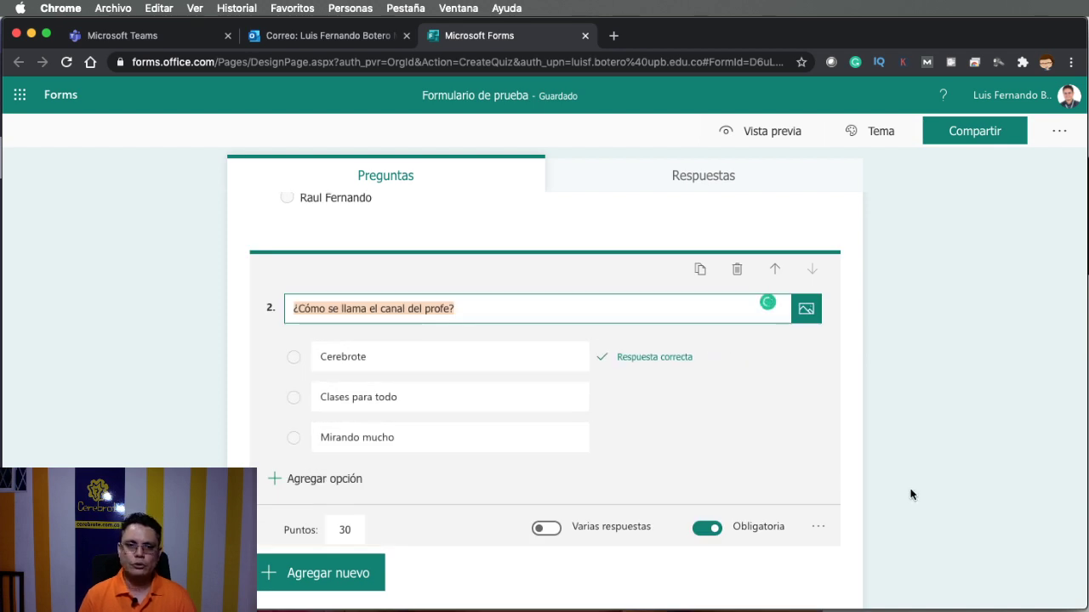
# - Add a third multiple-choice question with the text "¿Quién es este personaje?"
pyautogui.scroll(-2, 902, 438)
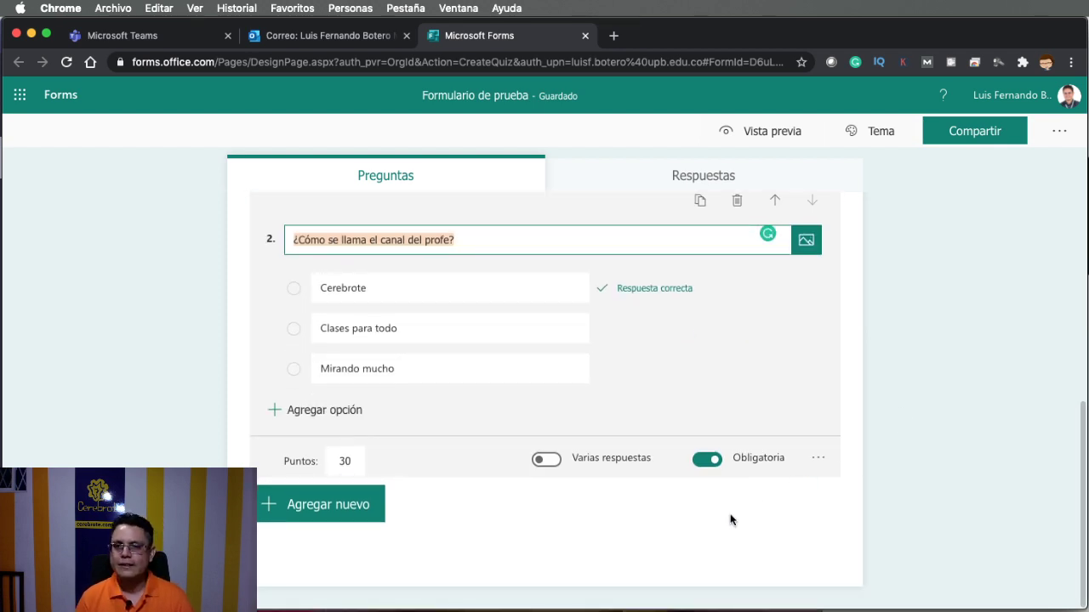
pyautogui.click(345, 506)
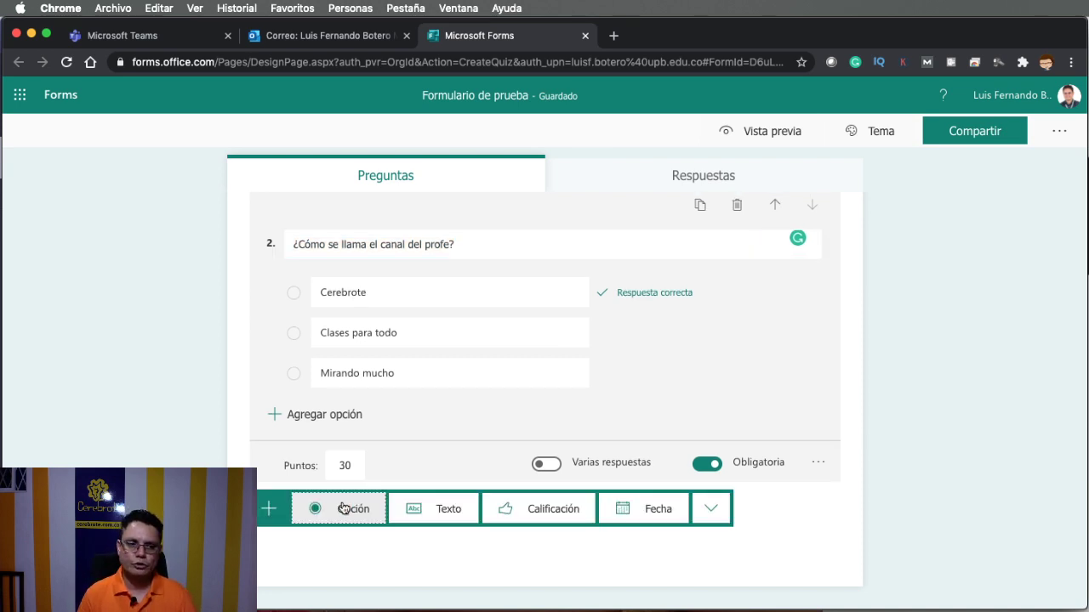
pyautogui.click(344, 509)
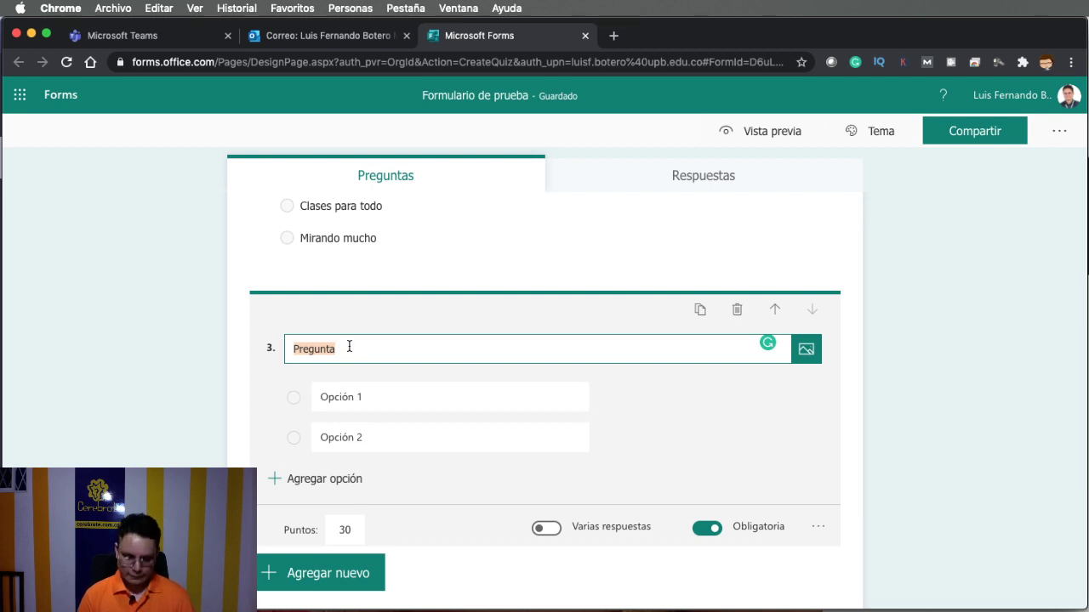
pyautogui.write('¿Quié')
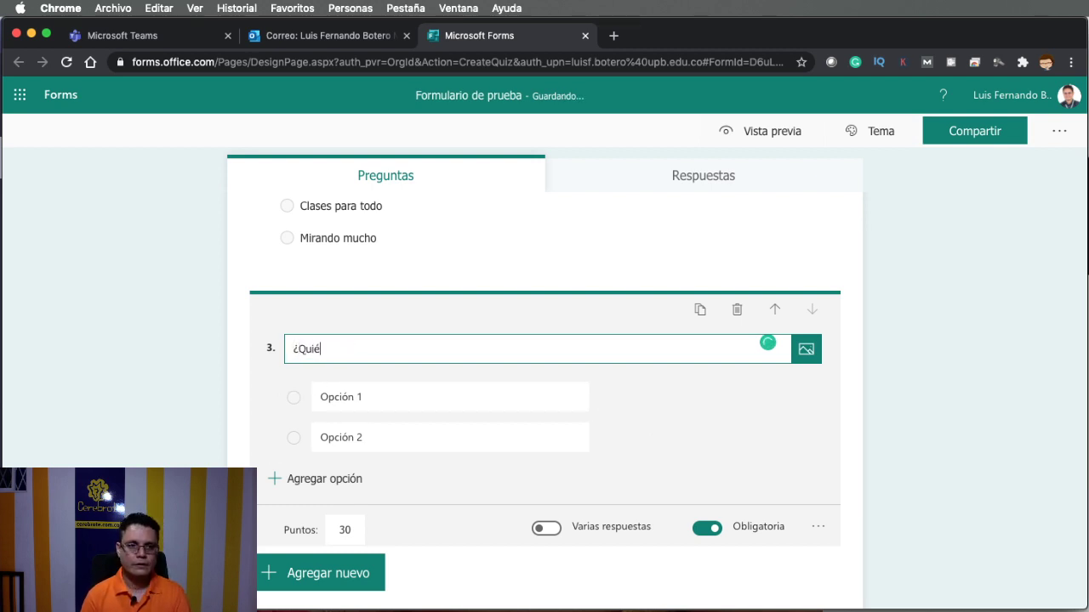
pyautogui.write('n es este ')
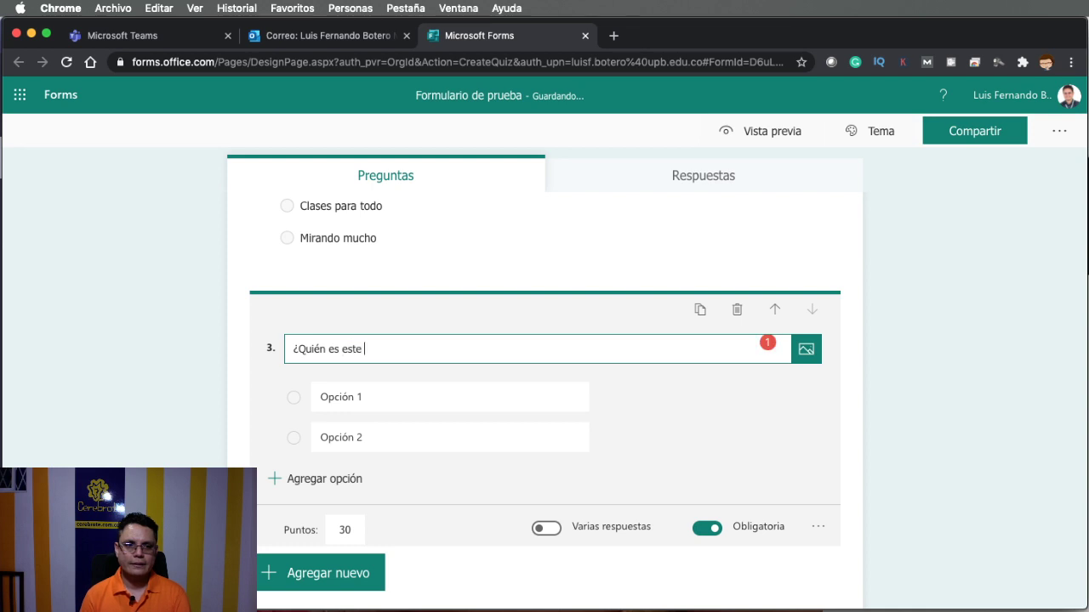
pyautogui.write('personake')
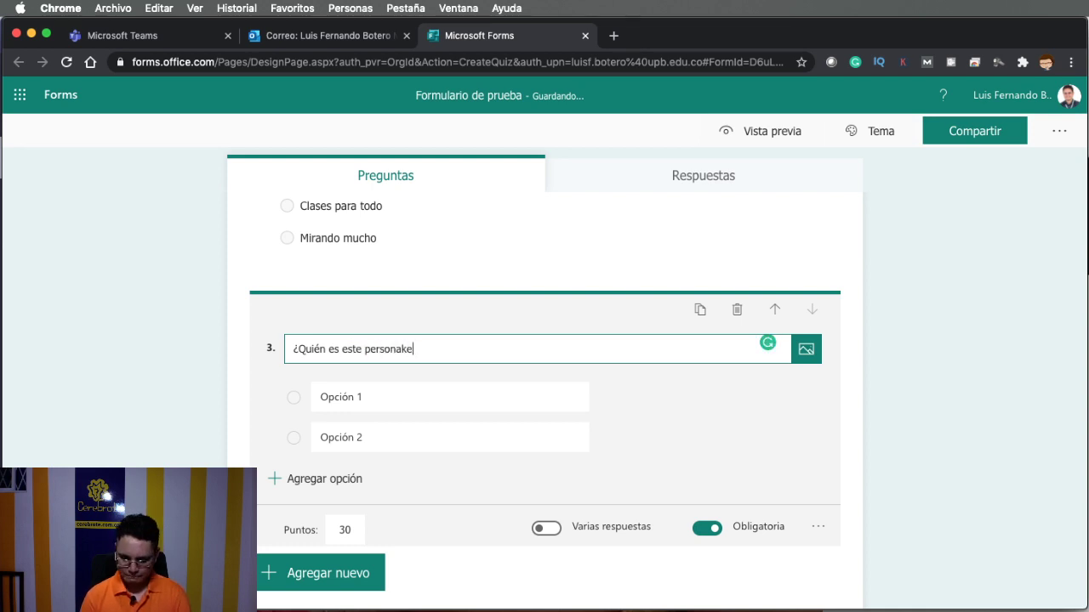
pyautogui.write('je')
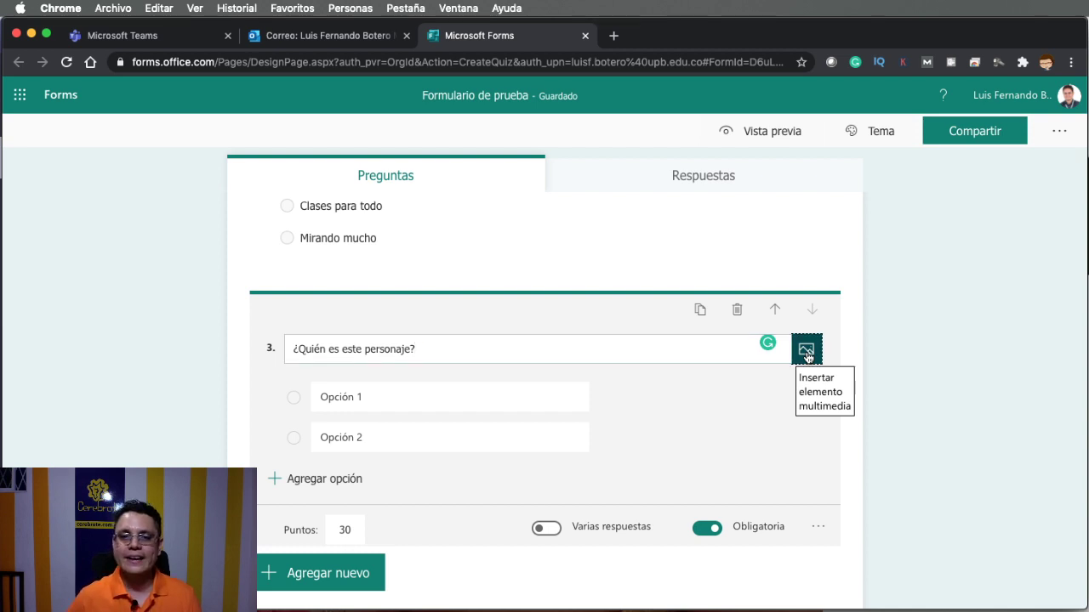
# - Insert the image "de un dia para otro-01.png" from the computer's cerebrote.com.co folder into question 3
pyautogui.click(805, 350)
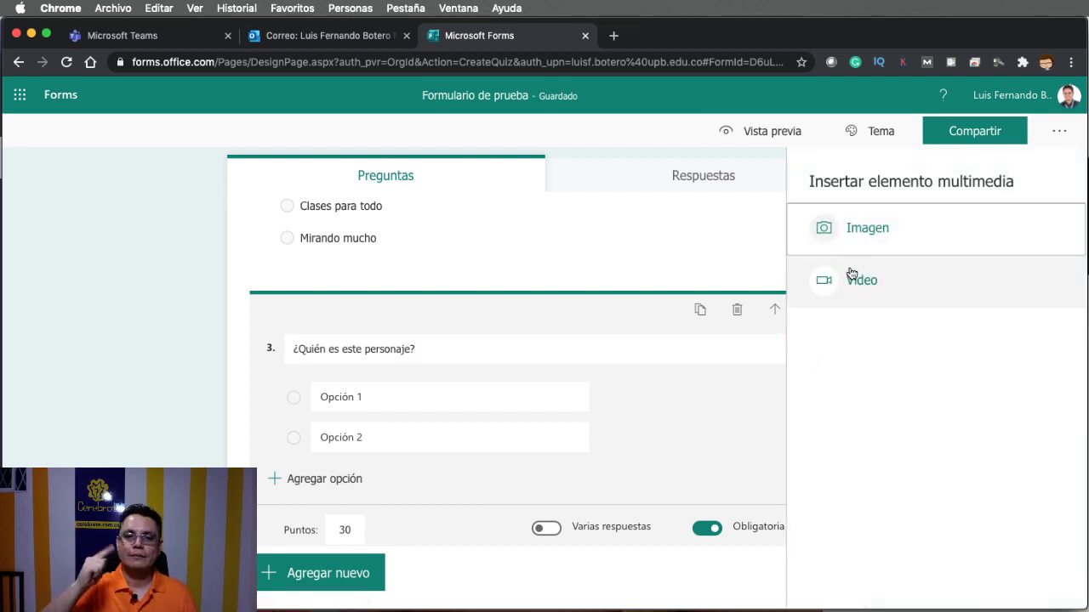
pyautogui.click(867, 229)
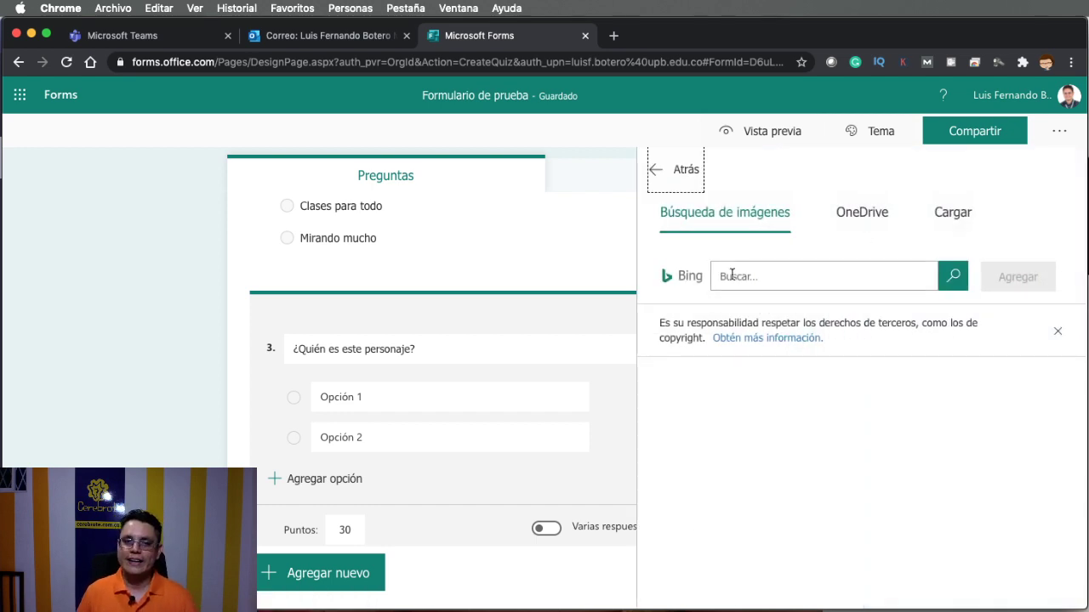
pyautogui.click(880, 215)
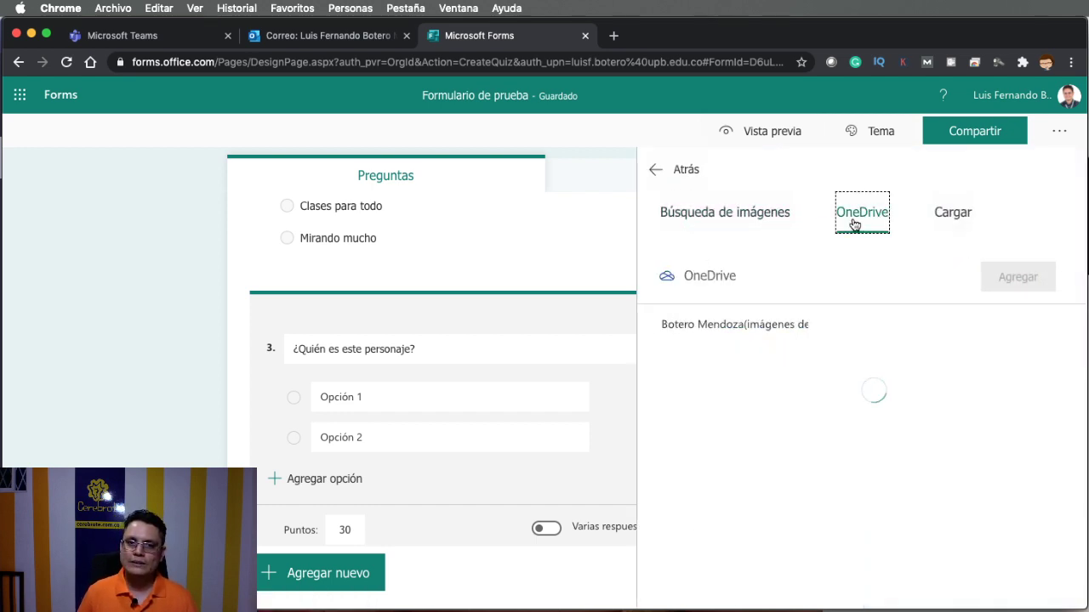
pyautogui.click(761, 215)
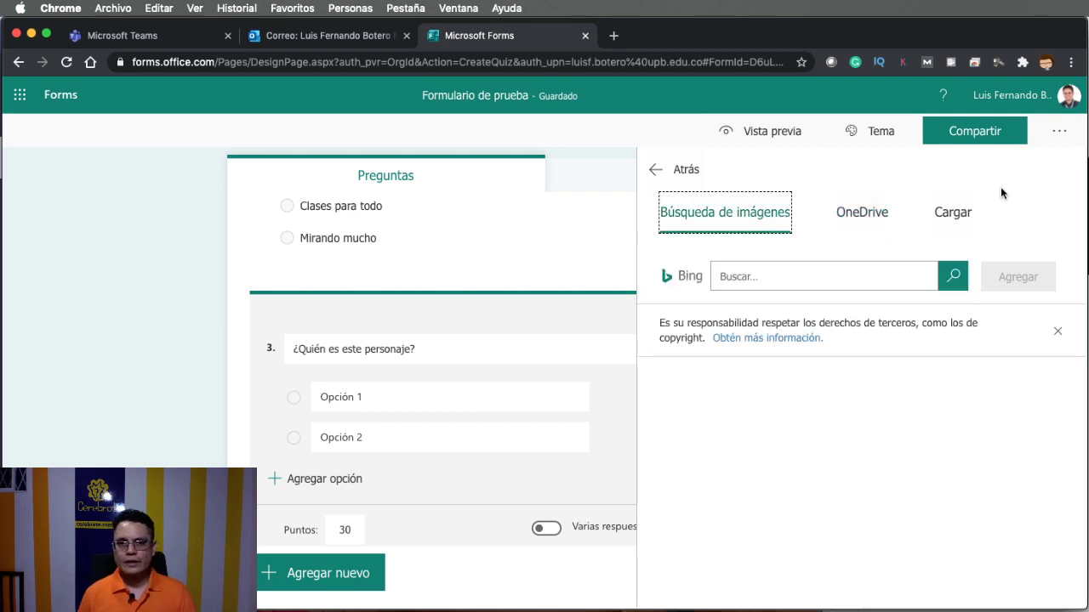
pyautogui.click(954, 213)
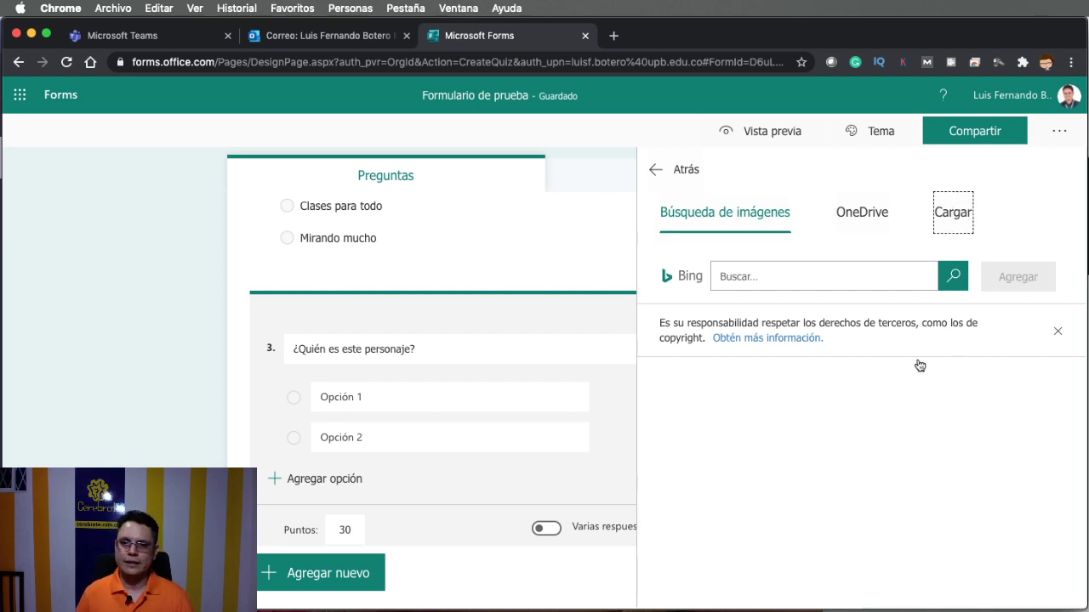
pyautogui.click(944, 212)
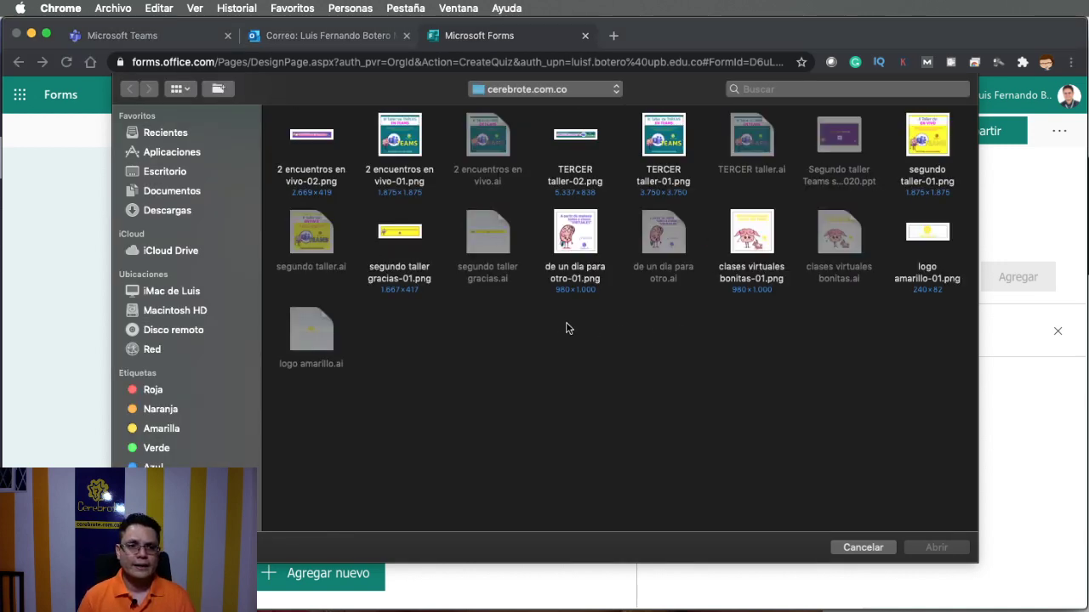
pyautogui.click(590, 236)
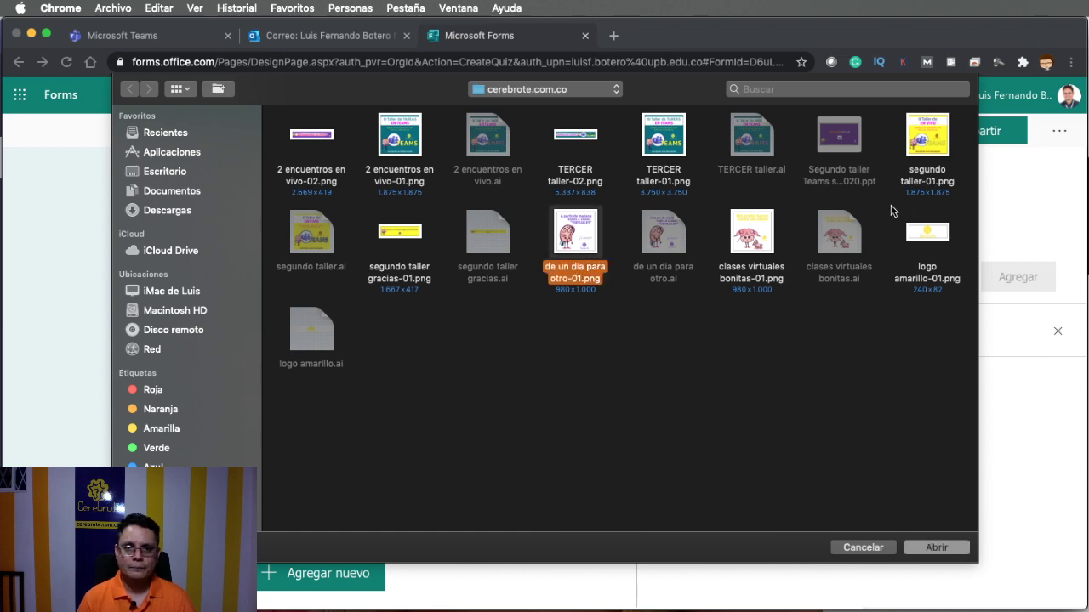
pyautogui.click(937, 548)
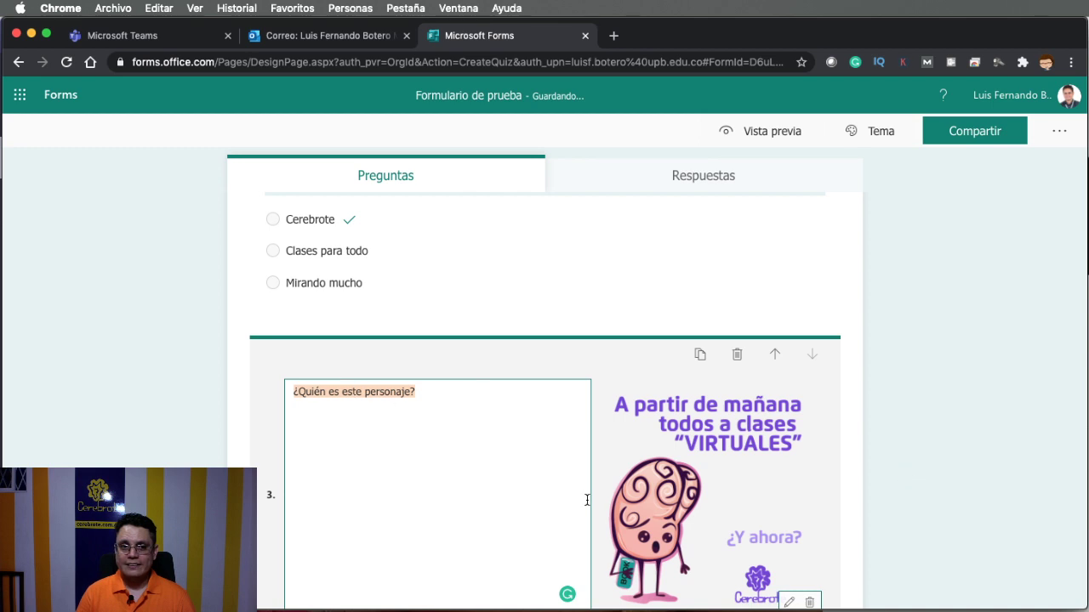
# - Add a third answer option to question 3 and set the first two options to "Tinny" and "Flip"
pyautogui.scroll(-5, 666, 509)
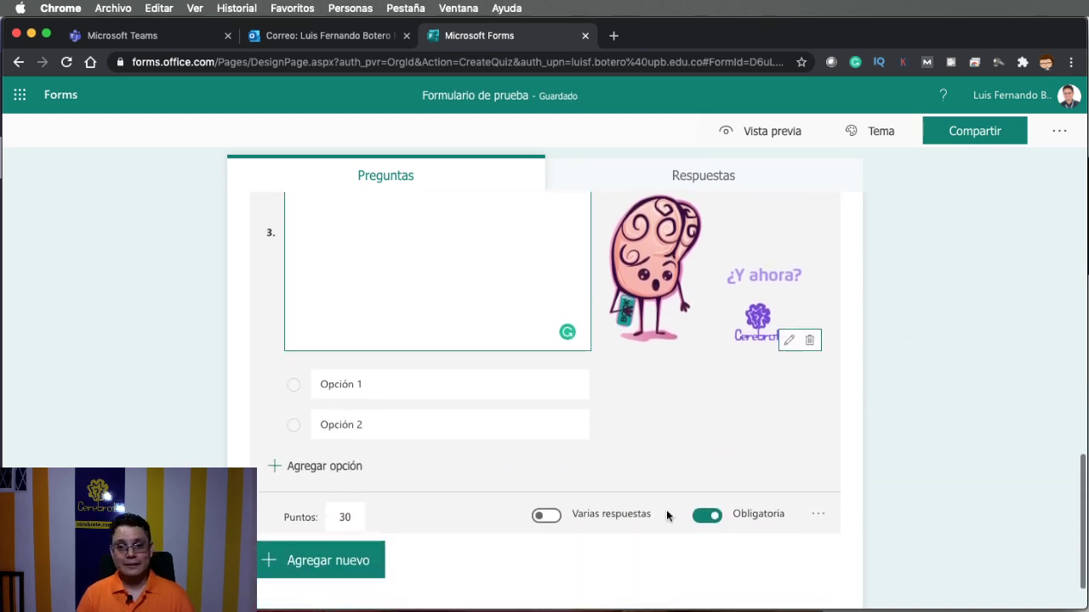
pyautogui.click(326, 459)
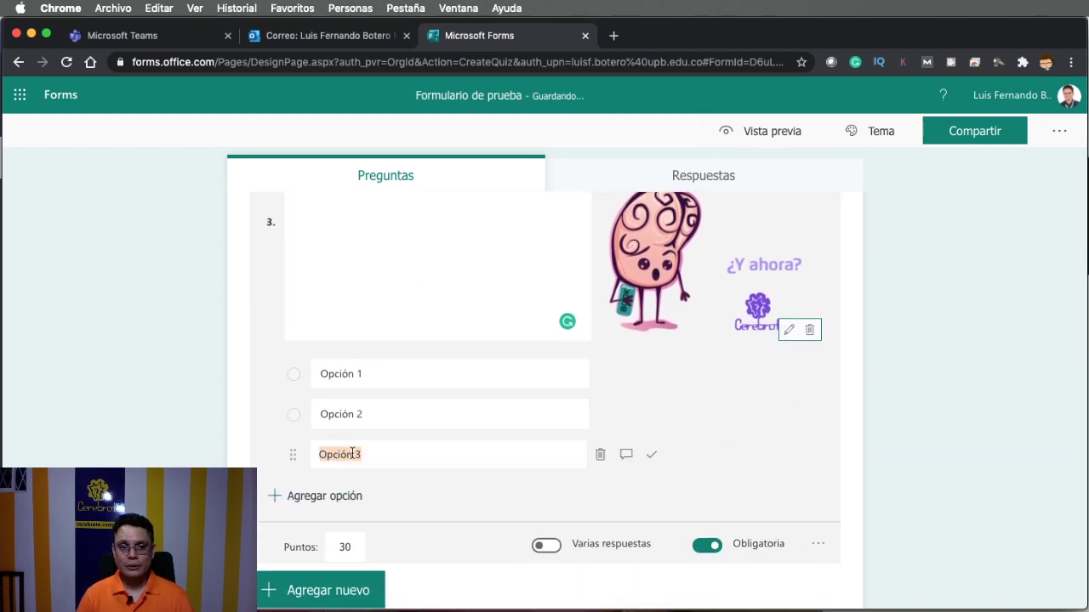
pyautogui.click(378, 368)
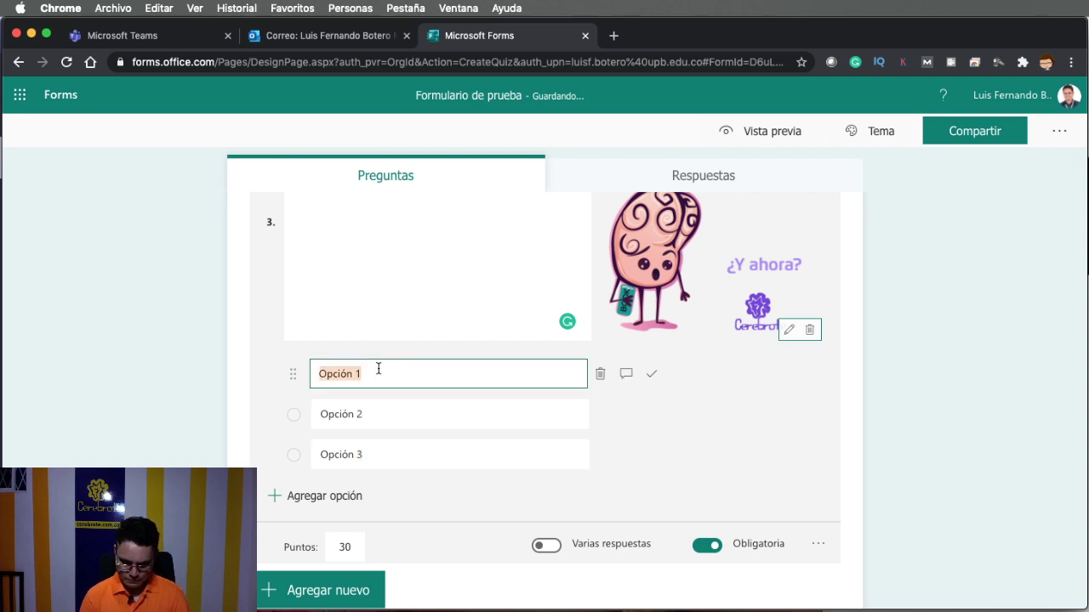
pyautogui.write('Tinny')
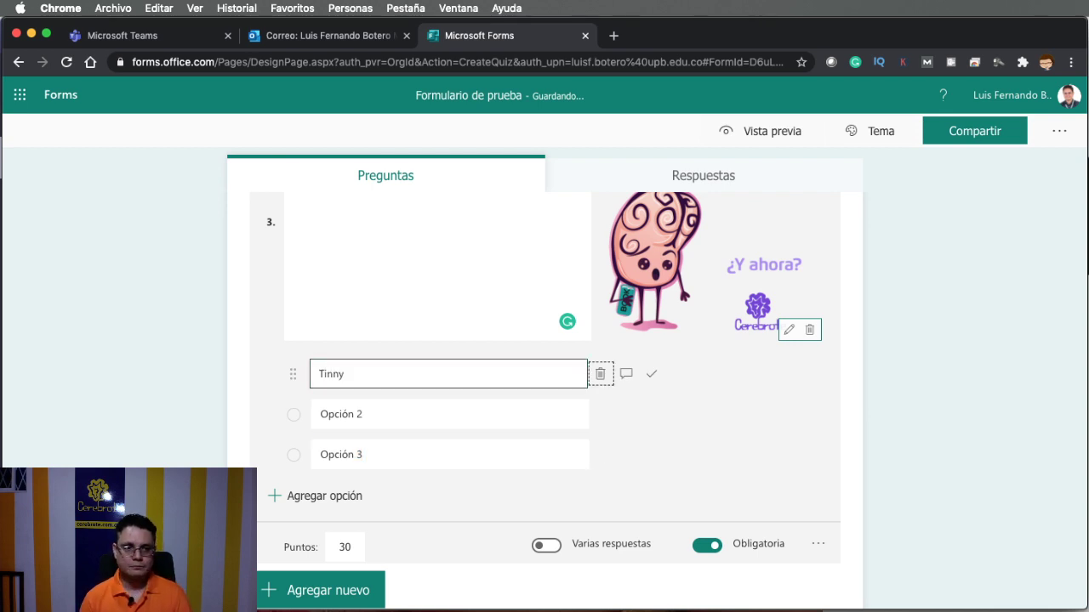
pyautogui.click(626, 373)
pyautogui.click(445, 411)
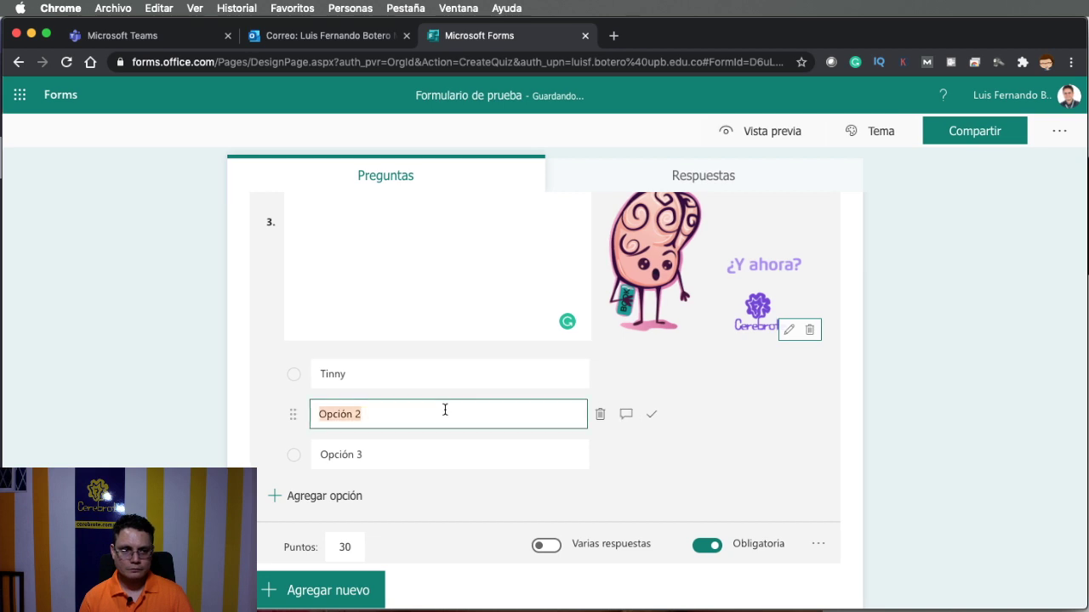
pyautogui.write('Flip')
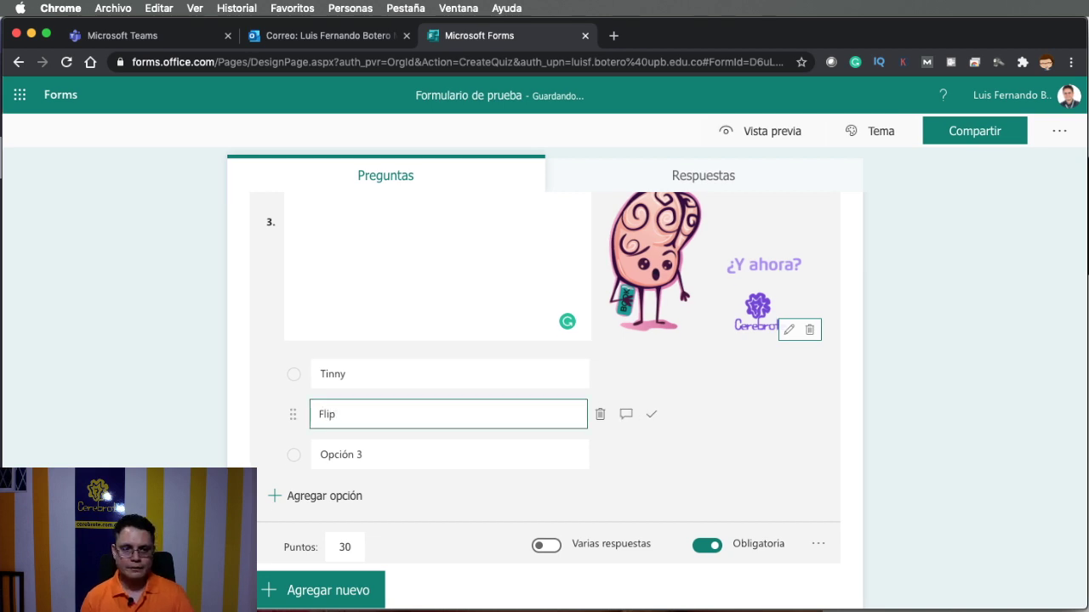
# - Set the third answer option of question 3 to "Clark" and mark it as the correct answer
pyautogui.click(451, 448)
pyautogui.write('C')
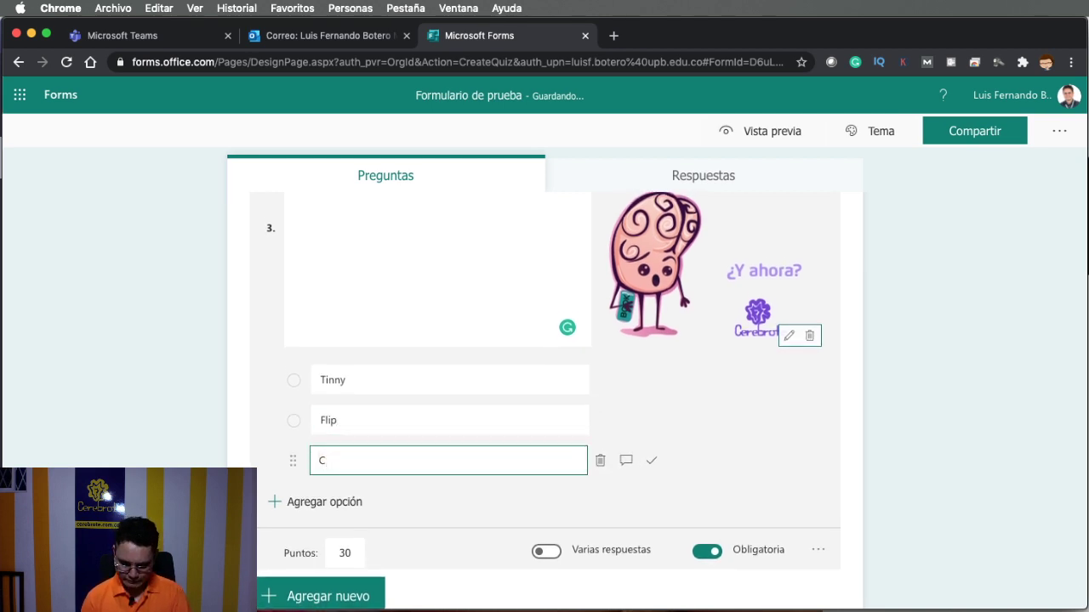
pyautogui.write('rarck')
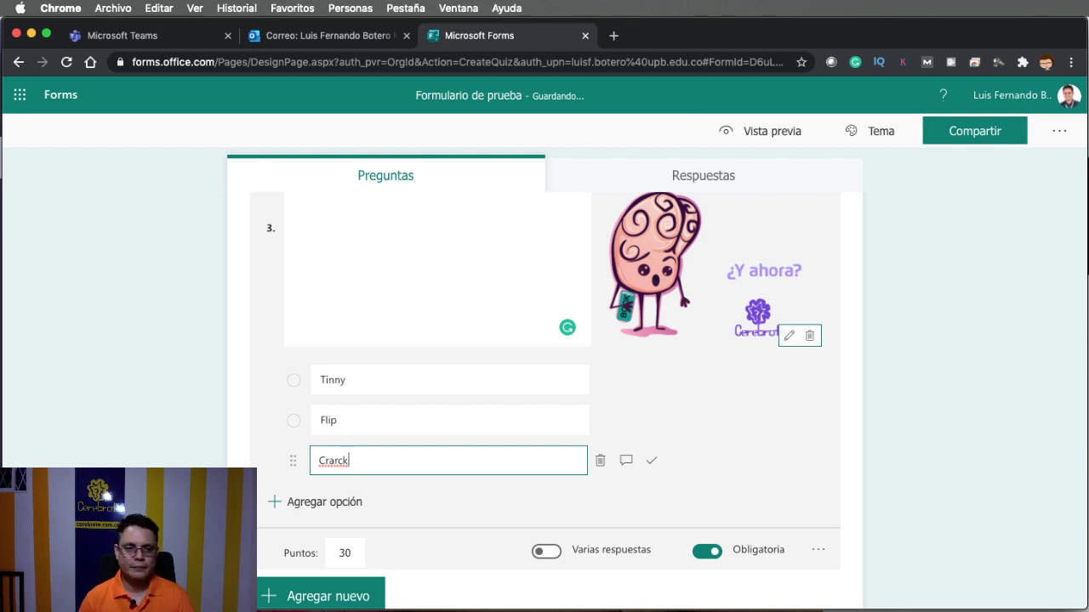
pyautogui.press('BackSpace')
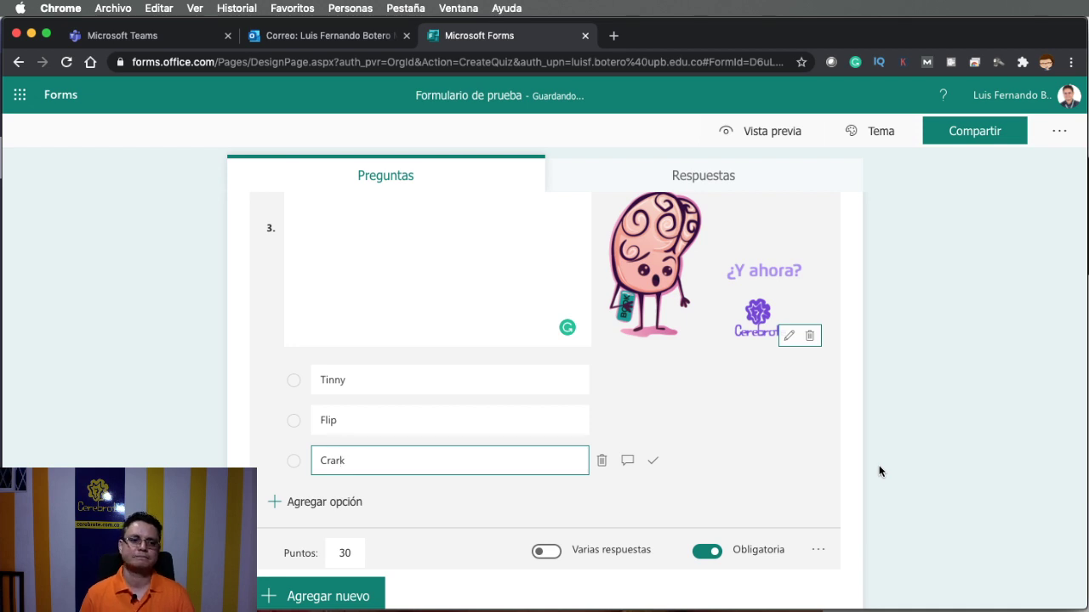
pyautogui.press('Left')
pyautogui.press('Left')
pyautogui.press('Left')
pyautogui.press('Left')
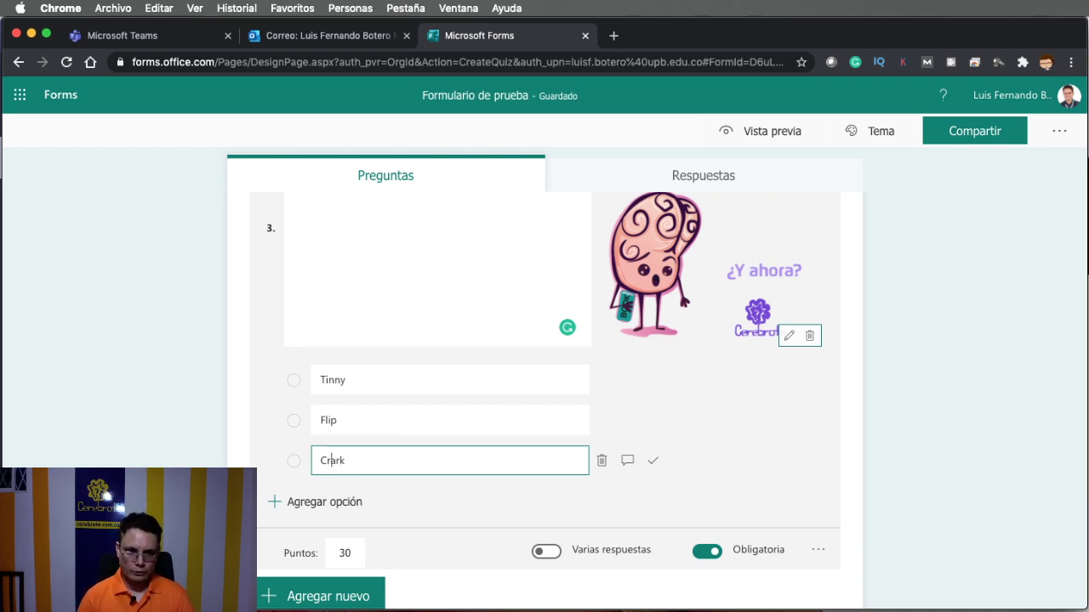
pyautogui.press('Delete')
pyautogui.write('l')
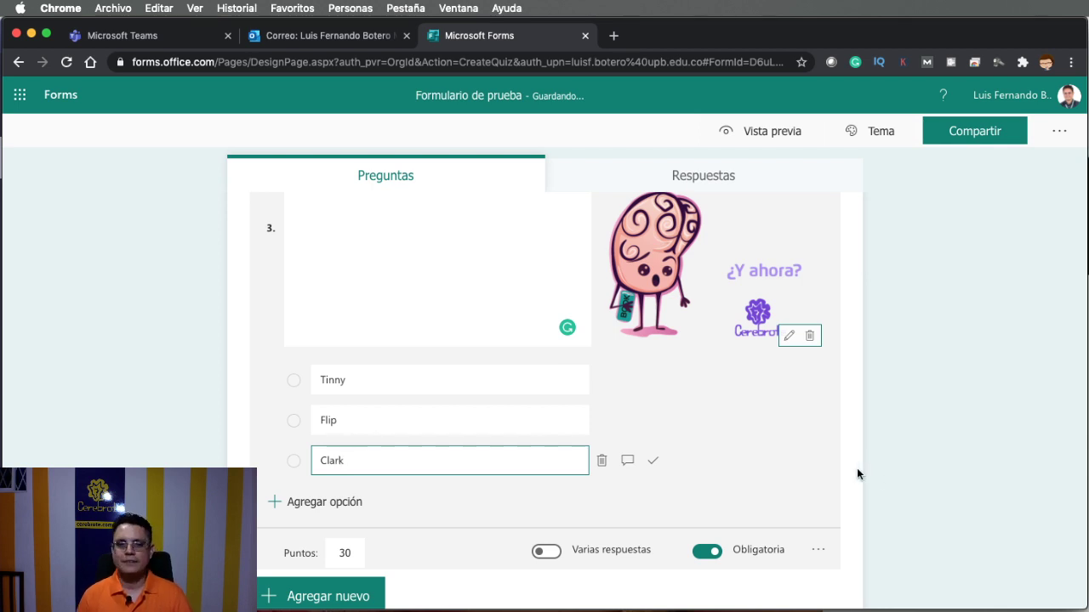
pyautogui.click(648, 466)
pyautogui.click(903, 462)
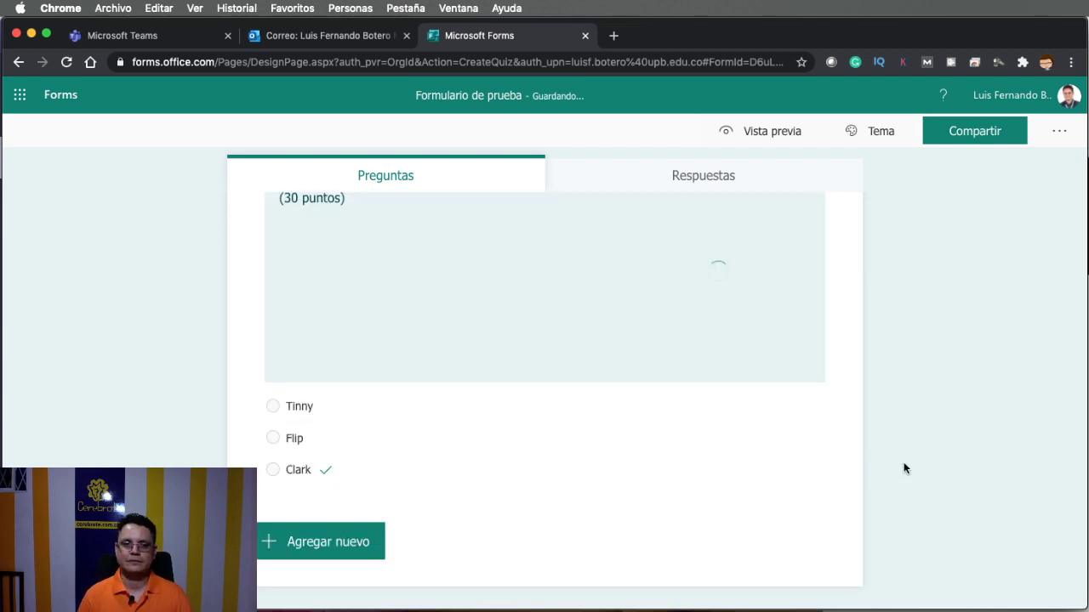
# - Look over all three questions of the quiz, including the image question
pyautogui.scroll(10, 467, 411)
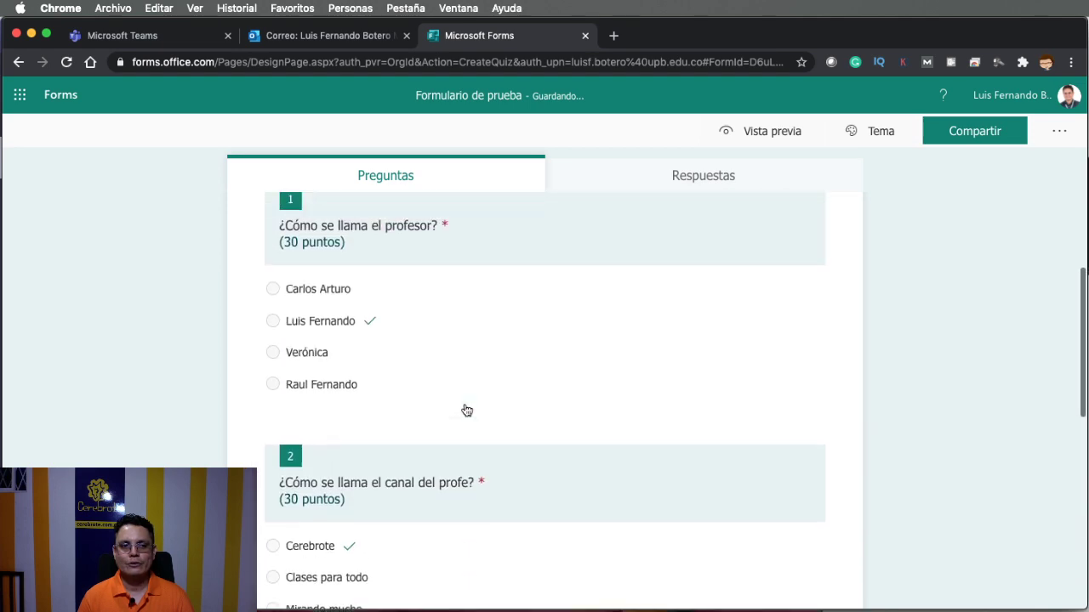
pyautogui.scroll(-2, 466, 411)
pyautogui.scroll(-5, 467, 411)
pyautogui.scroll(2, 467, 411)
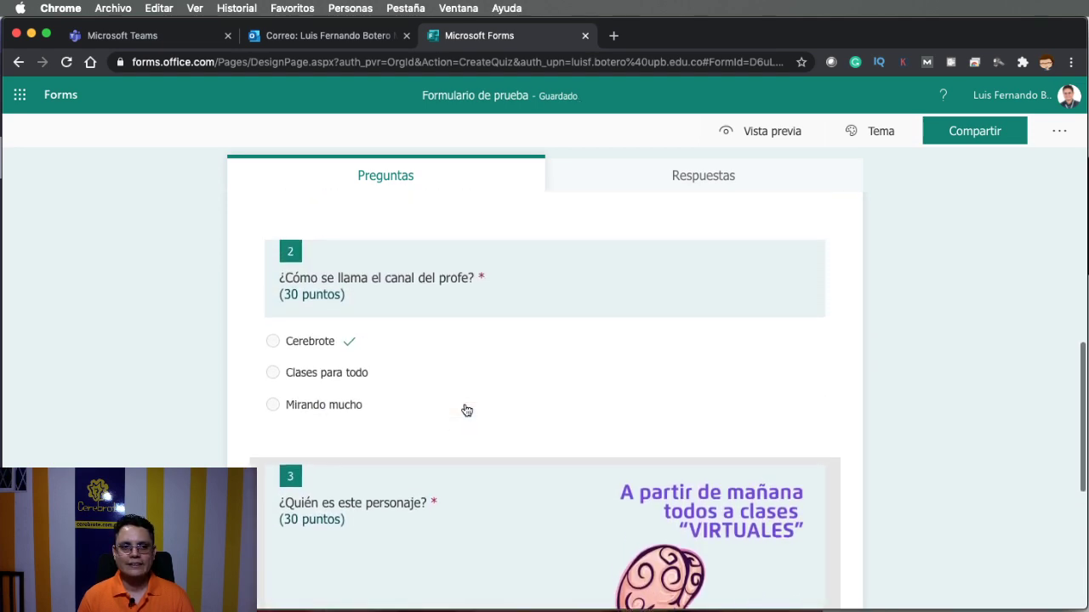
# - Set the points for question 3, "¿Quién es este personaje?", to 40
pyautogui.scroll(-3, 466, 411)
pyautogui.scroll(-3, 467, 410)
pyautogui.click(453, 336)
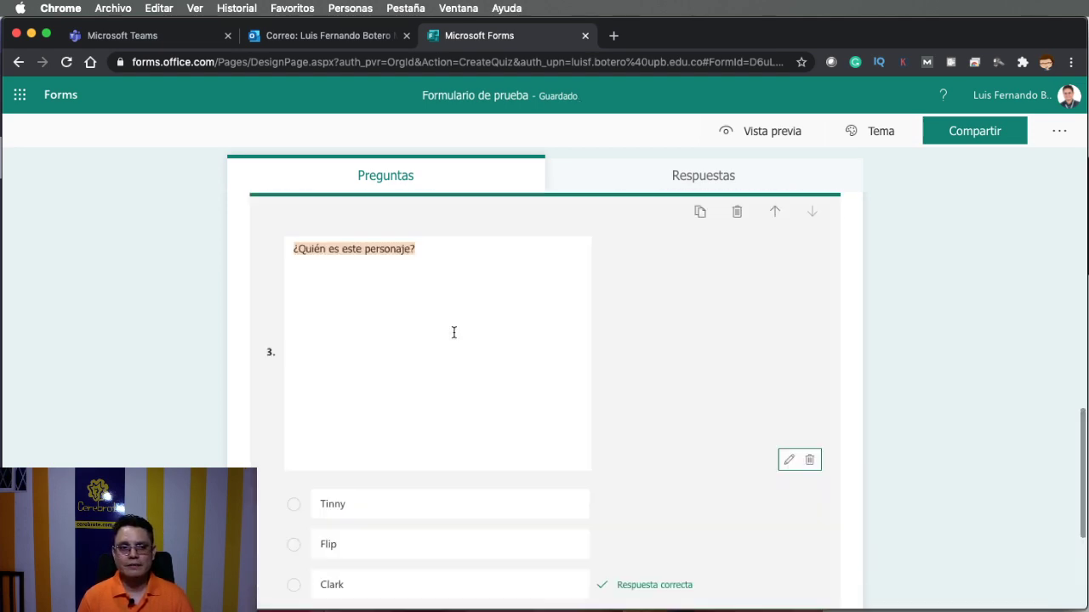
pyautogui.scroll(-5, 498, 478)
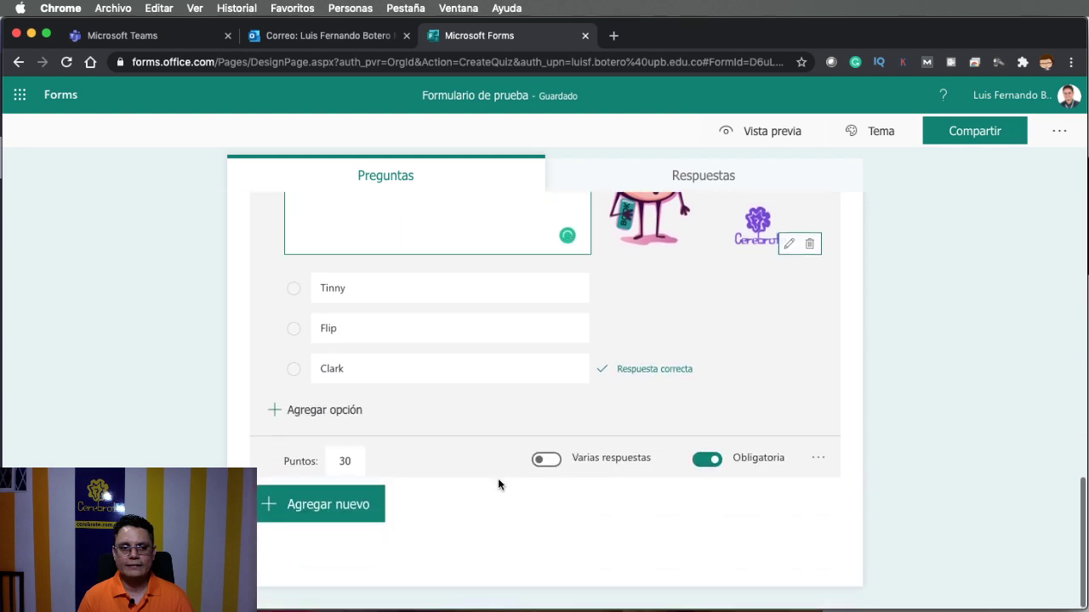
pyautogui.click(344, 462)
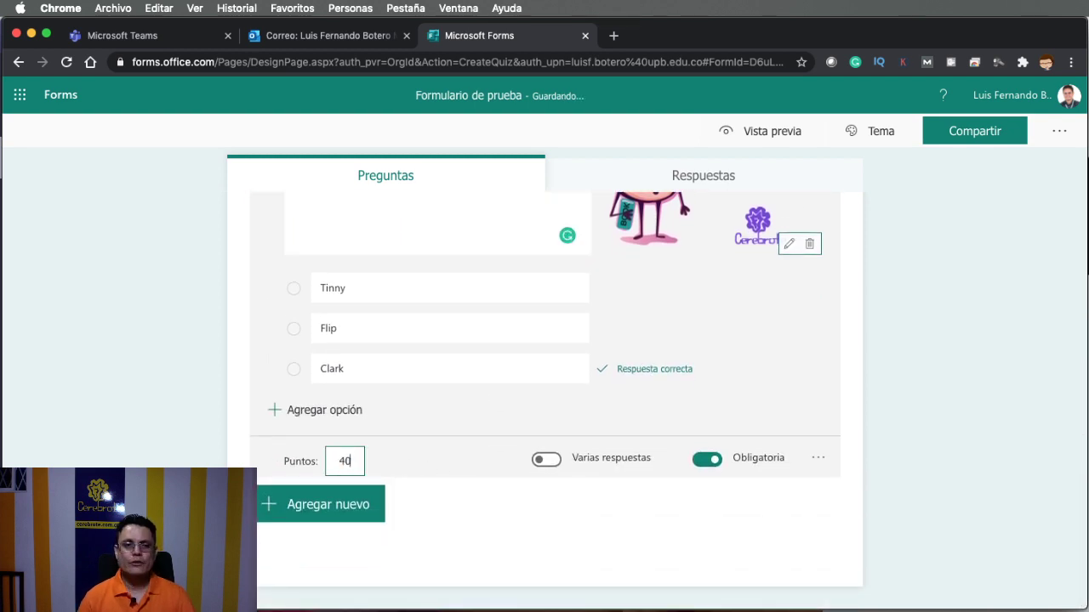
pyautogui.click(907, 459)
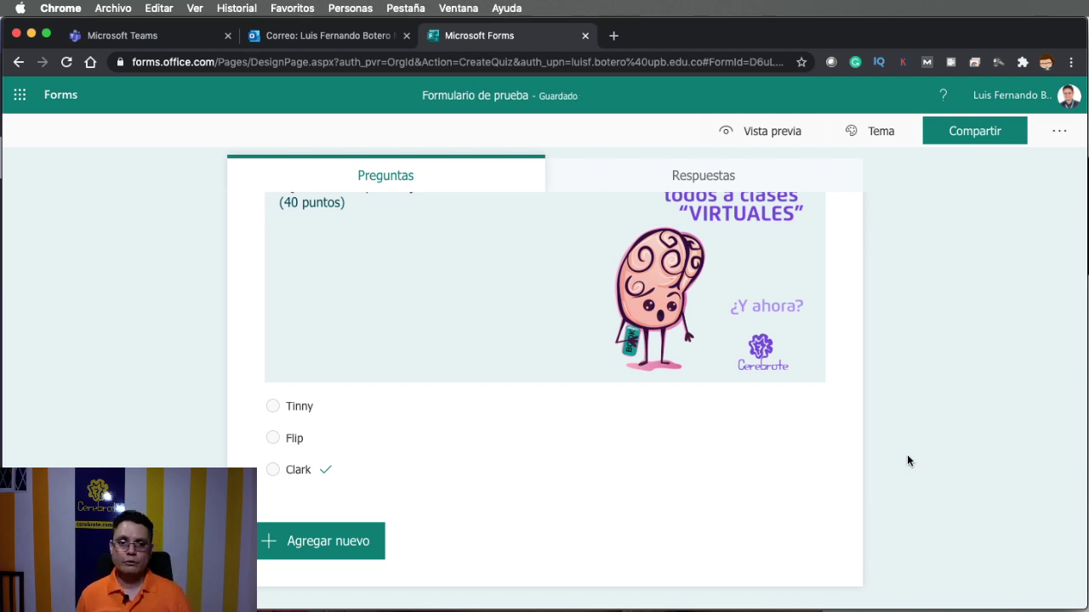
# - Apply the illustrated home office theme with the filing cabinet, sofa and wall pictures to the quiz
pyautogui.scroll(5, 913, 447)
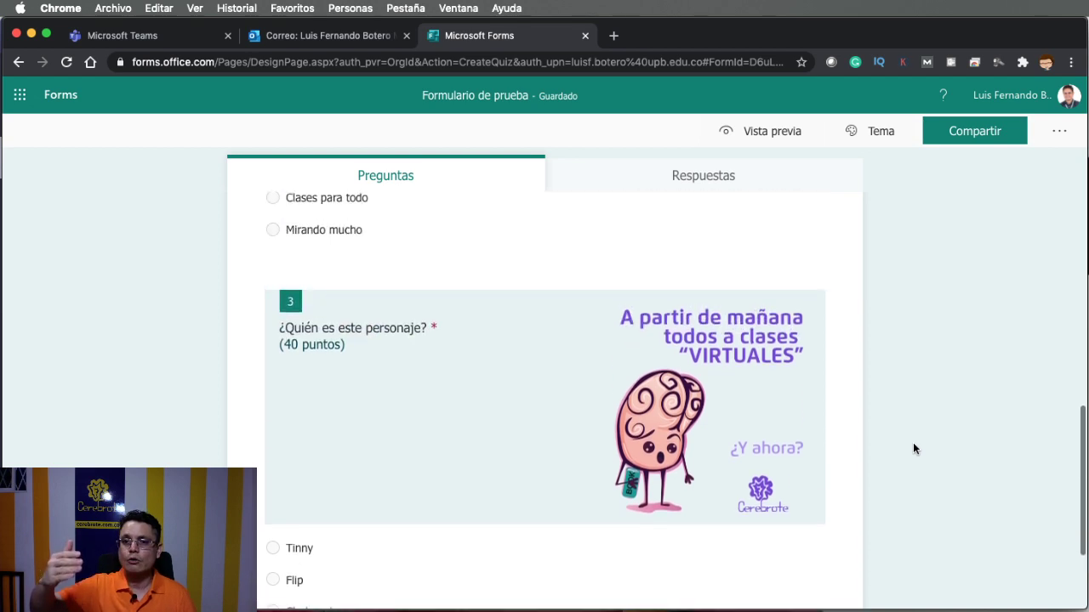
pyautogui.scroll(6, 913, 449)
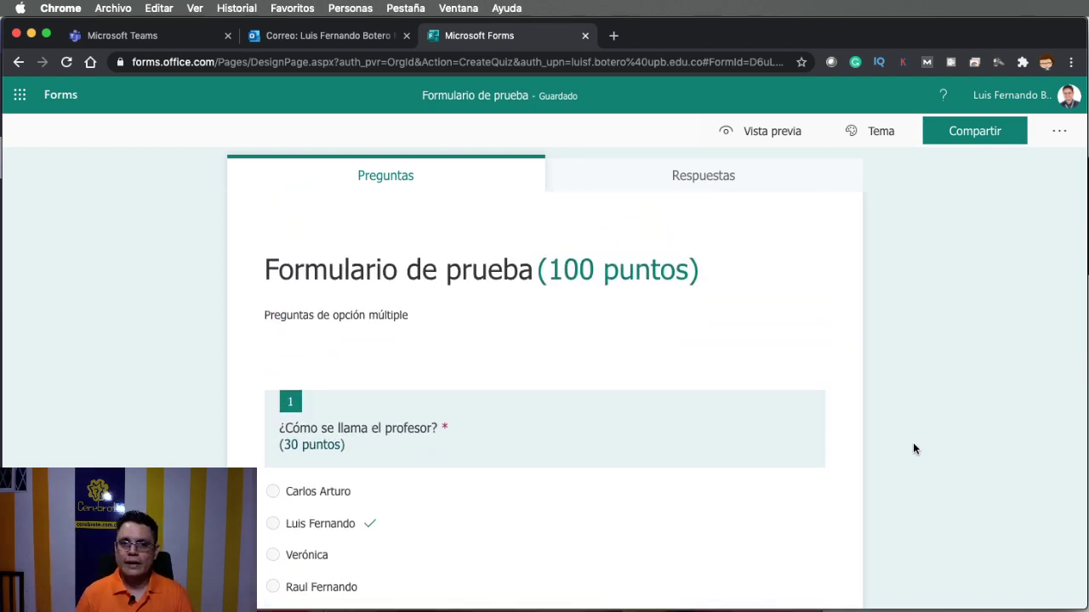
pyautogui.scroll(-6, 913, 449)
pyautogui.scroll(6, 912, 449)
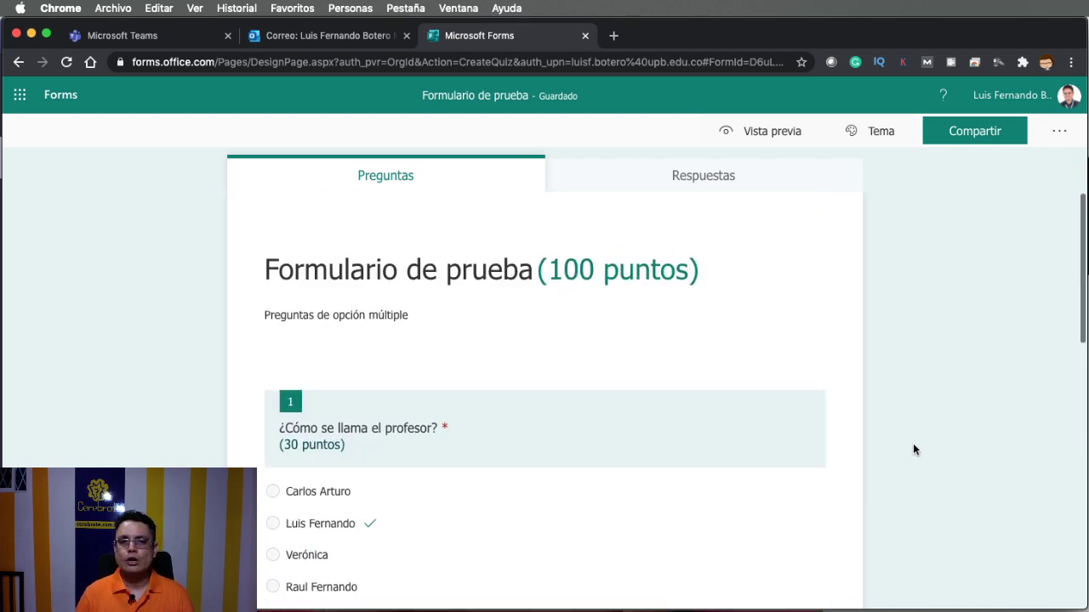
pyautogui.click(850, 131)
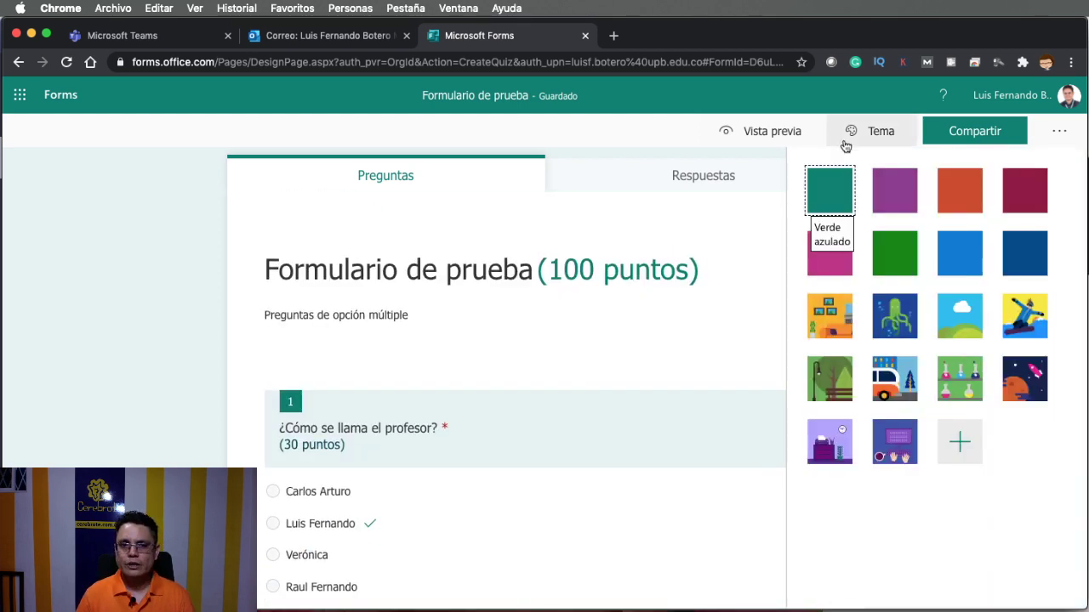
pyautogui.click(830, 334)
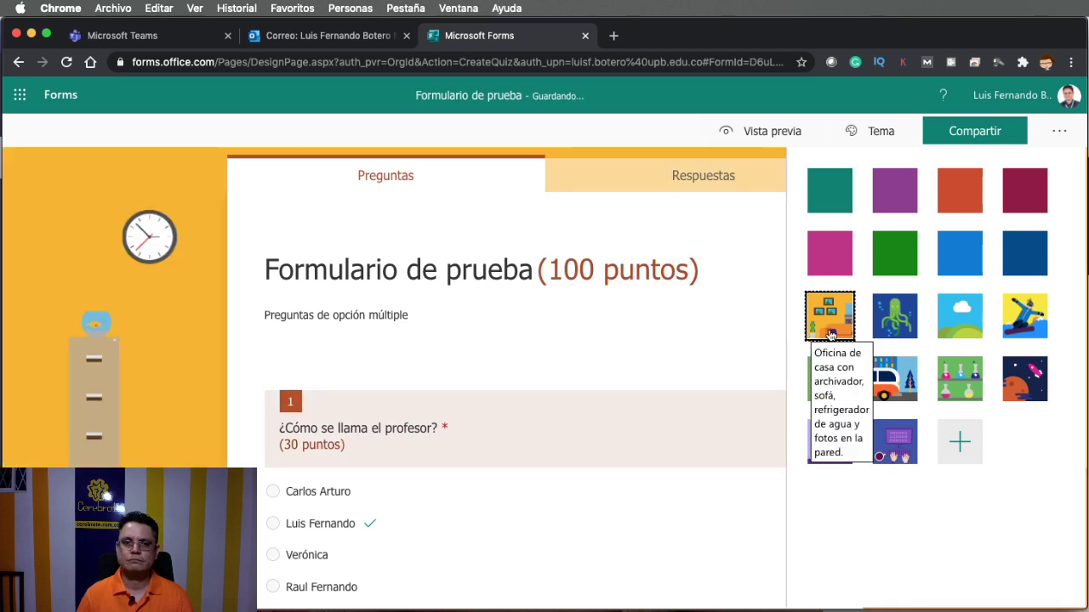
pyautogui.click(232, 398)
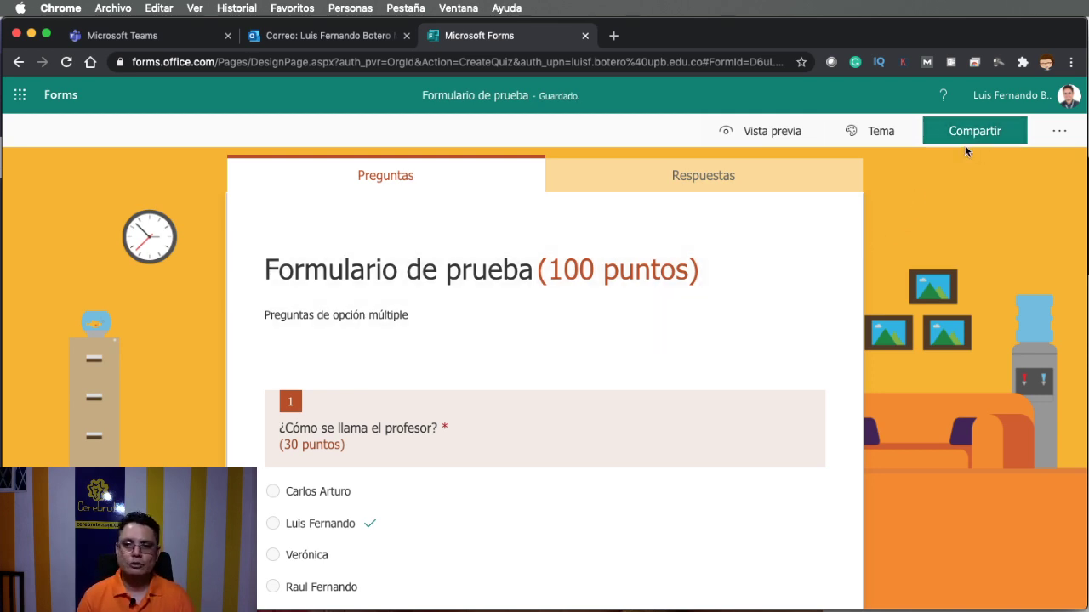
# - Try letting anyone with the link respond, and restore the restriction to organization members with one response per user
pyautogui.click(1059, 132)
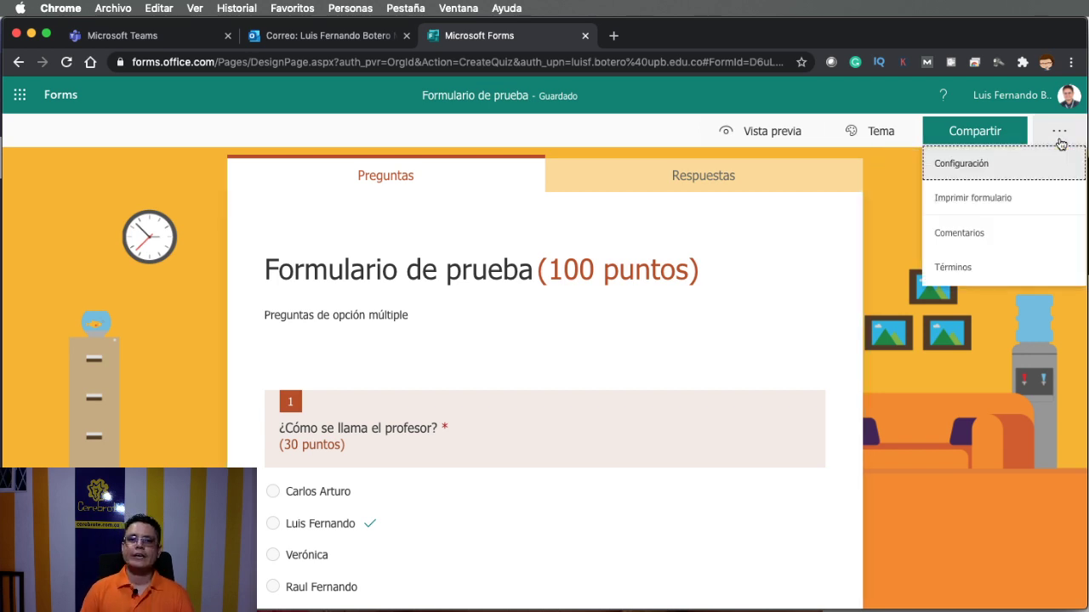
pyautogui.click(955, 168)
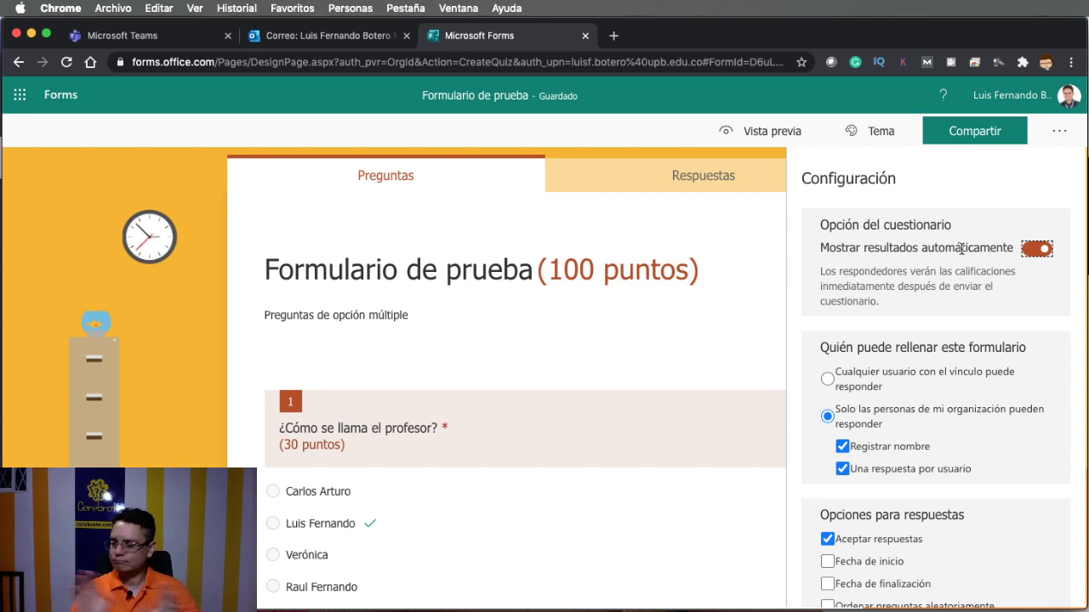
pyautogui.scroll(-2, 961, 248)
pyautogui.scroll(-1, 962, 249)
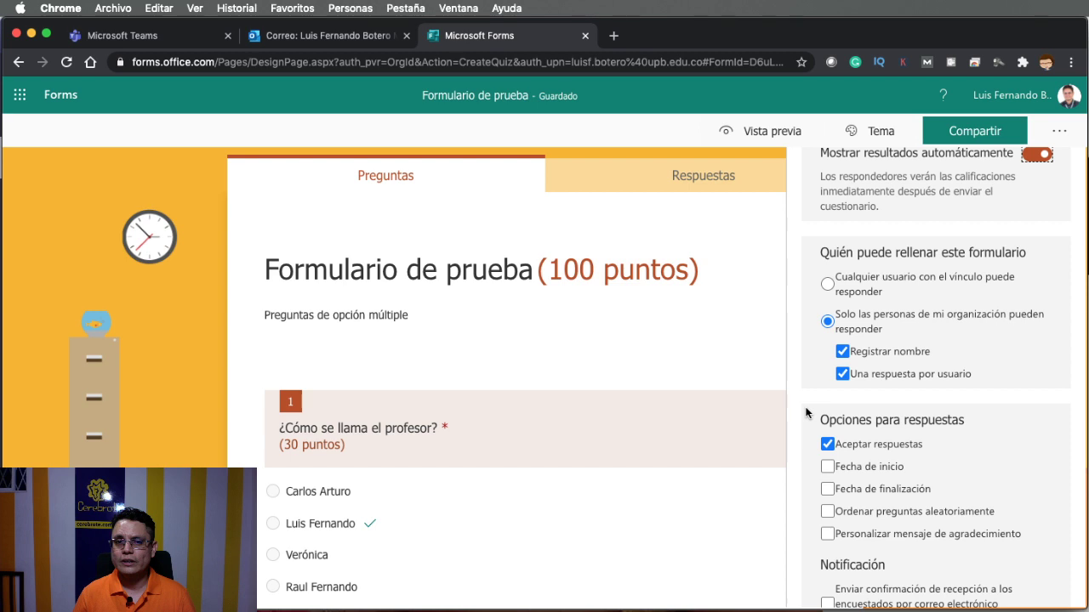
pyautogui.click(828, 284)
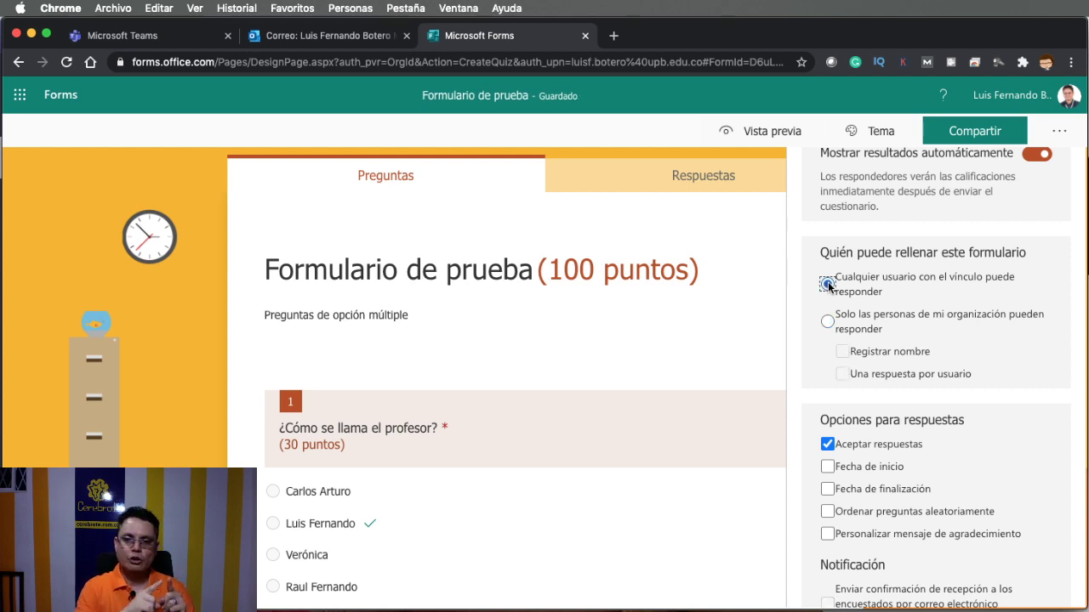
pyautogui.click(827, 322)
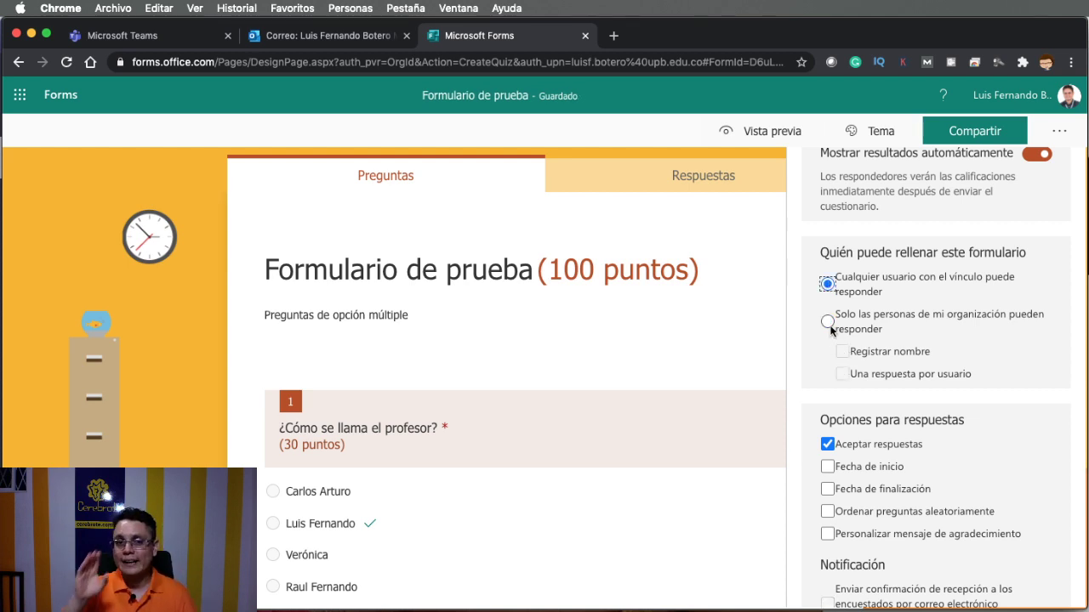
pyautogui.click(842, 374)
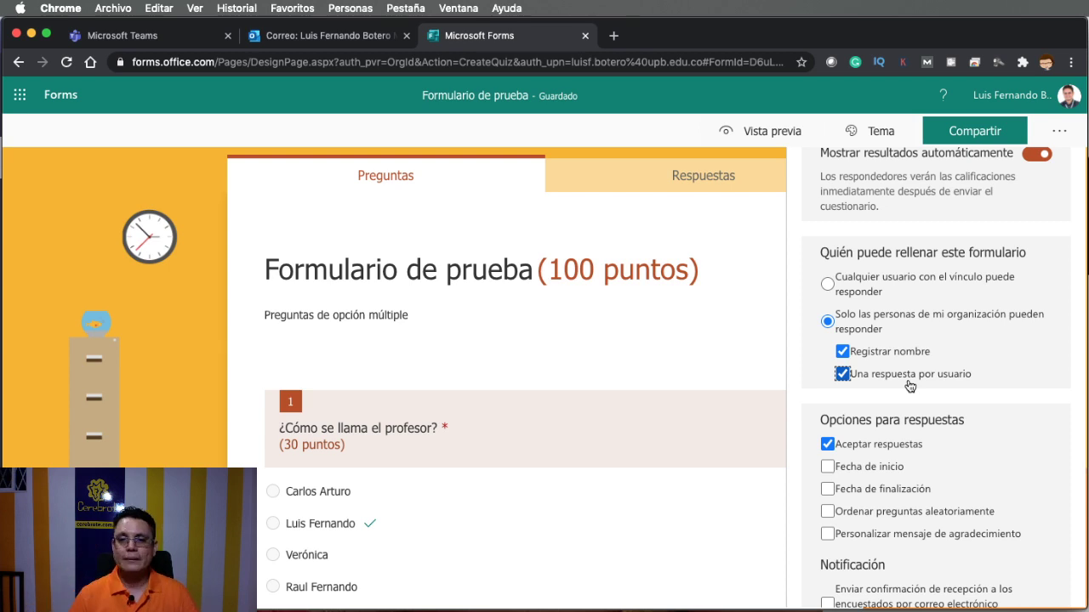
# - Review the quiz's response, notification and automatic results settings, and look at the options for sharing it
pyautogui.scroll(-1, 910, 386)
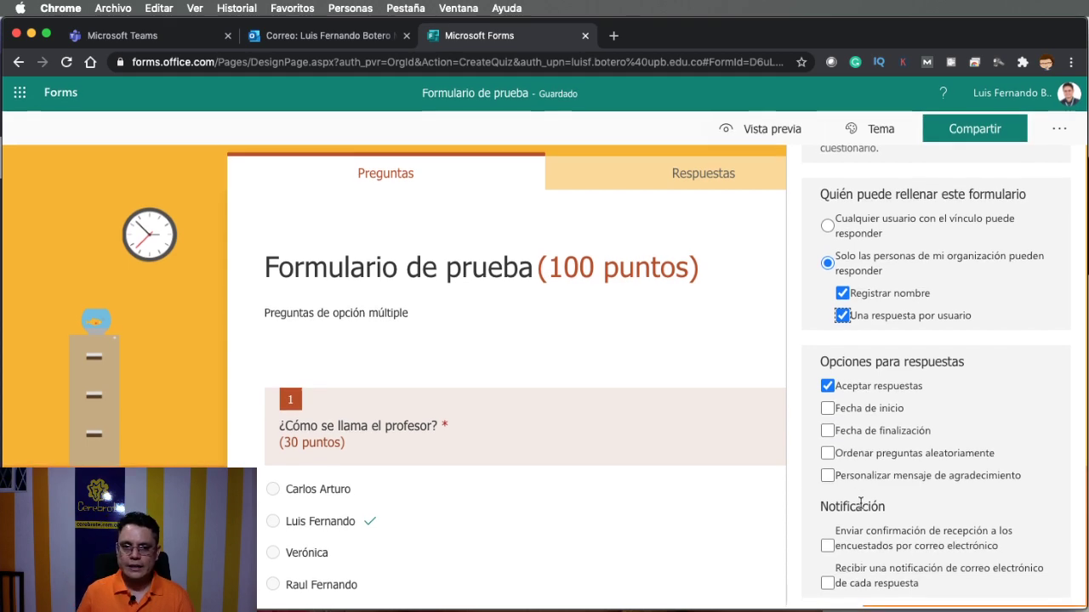
pyautogui.scroll(3, 861, 502)
pyautogui.scroll(-3, 860, 503)
pyautogui.scroll(3, 861, 503)
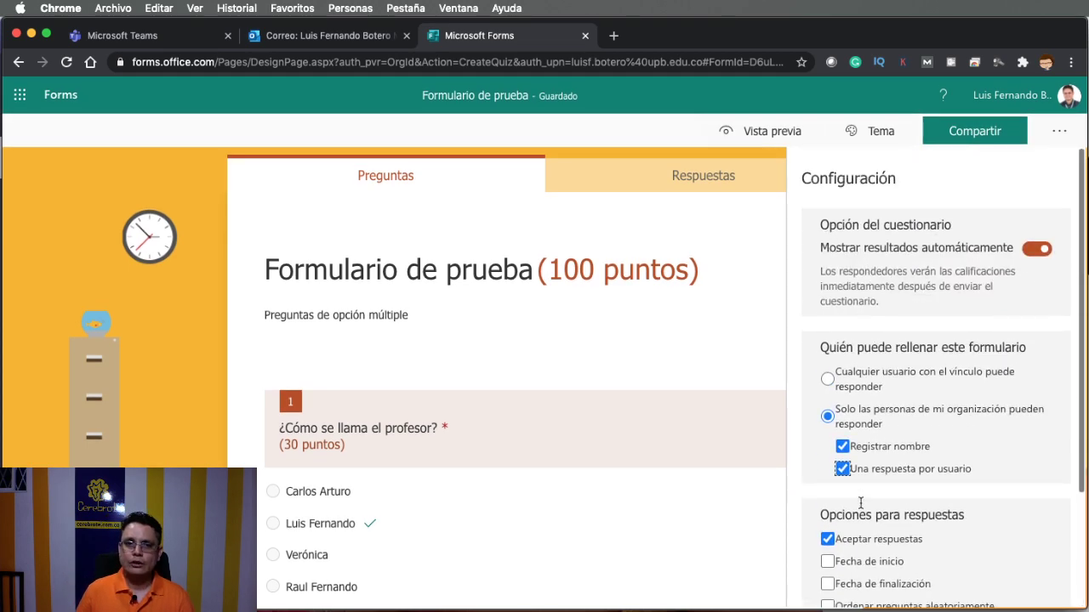
pyautogui.click(1063, 134)
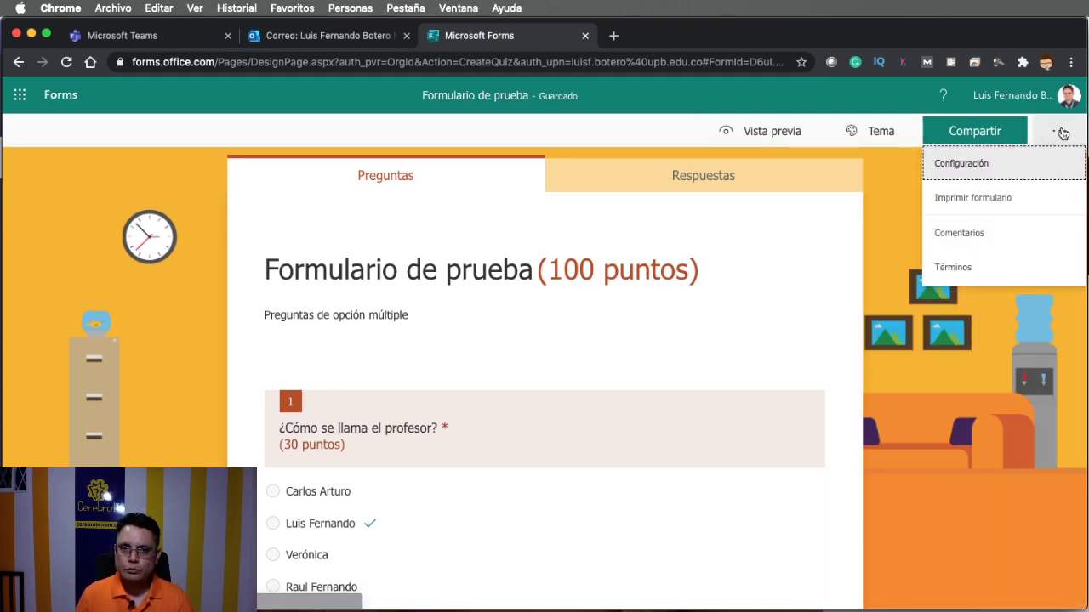
pyautogui.click(976, 163)
pyautogui.scroll(-2, 837, 363)
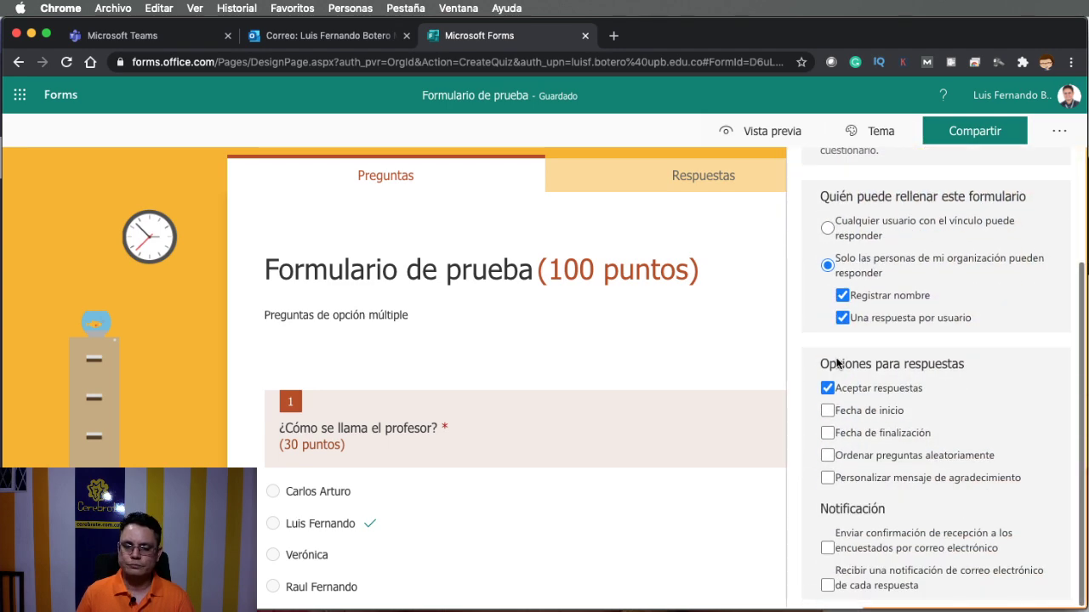
pyautogui.scroll(2, 836, 362)
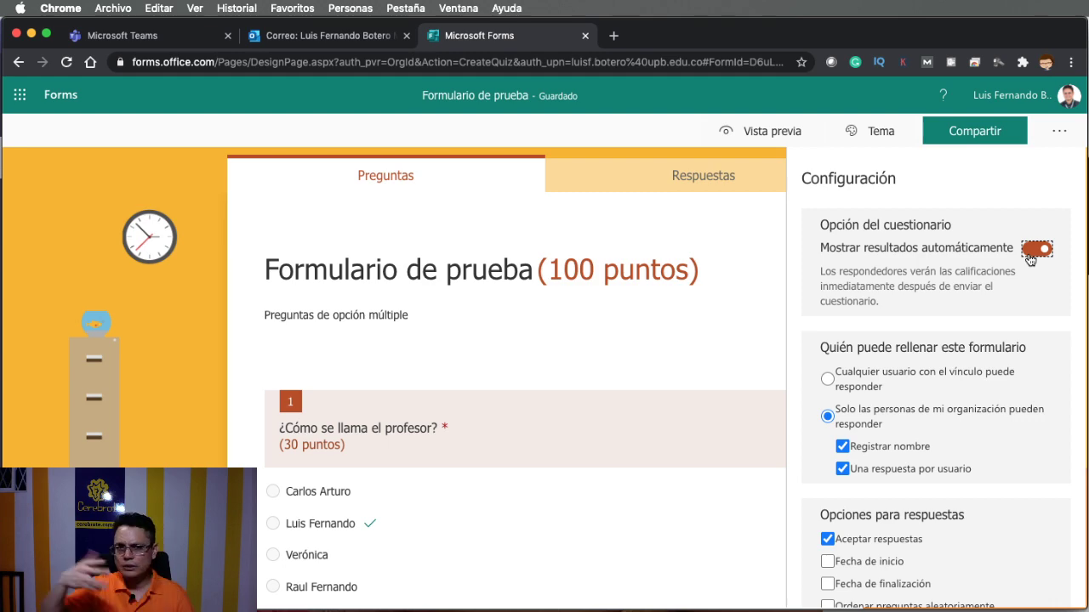
pyautogui.click(980, 133)
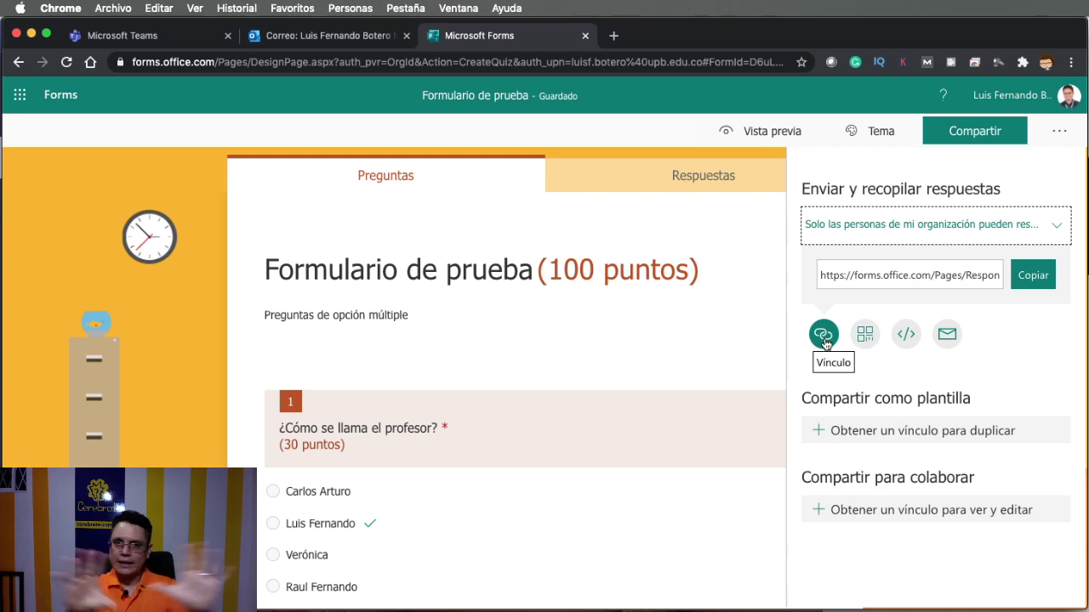
pyautogui.click(633, 221)
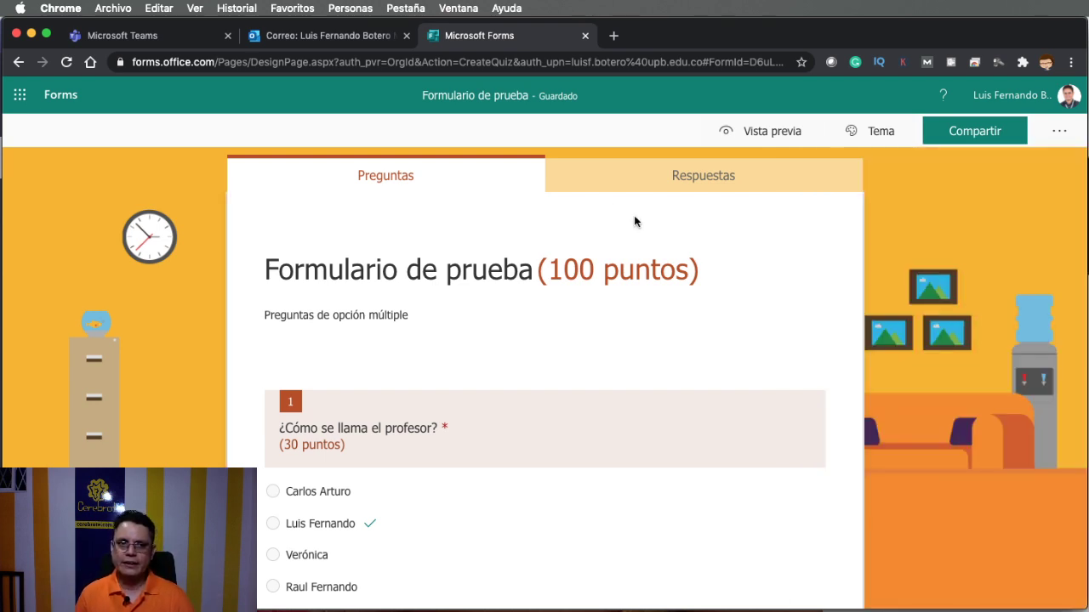
# - Switch to Microsoft Teams and create a quiz assignment for the Prueba team from "Formulario de prueba"
pyautogui.press('super+Tab')
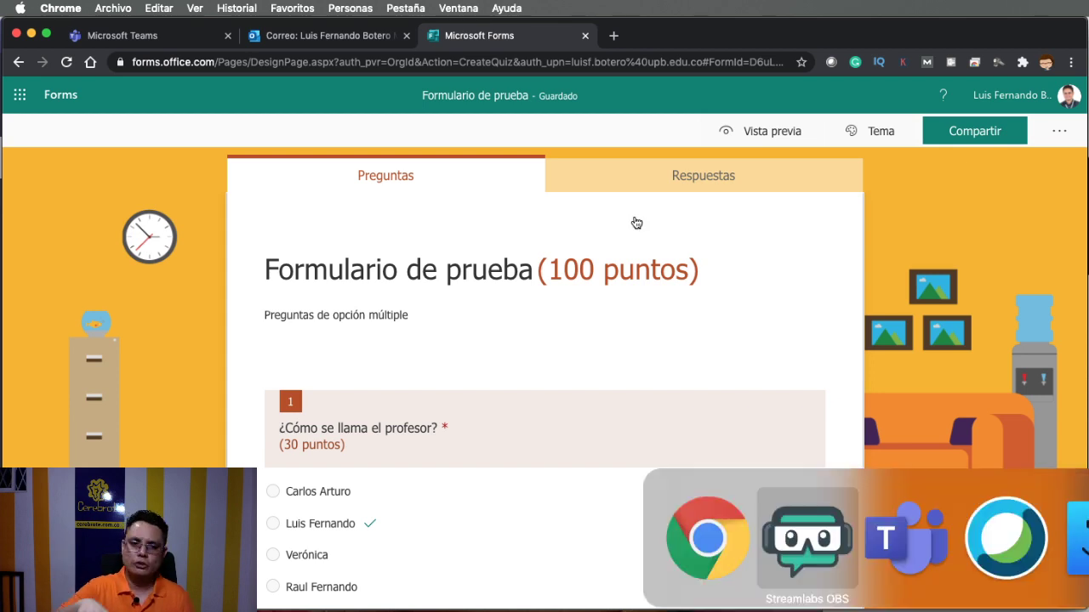
pyautogui.press('super+Tab')
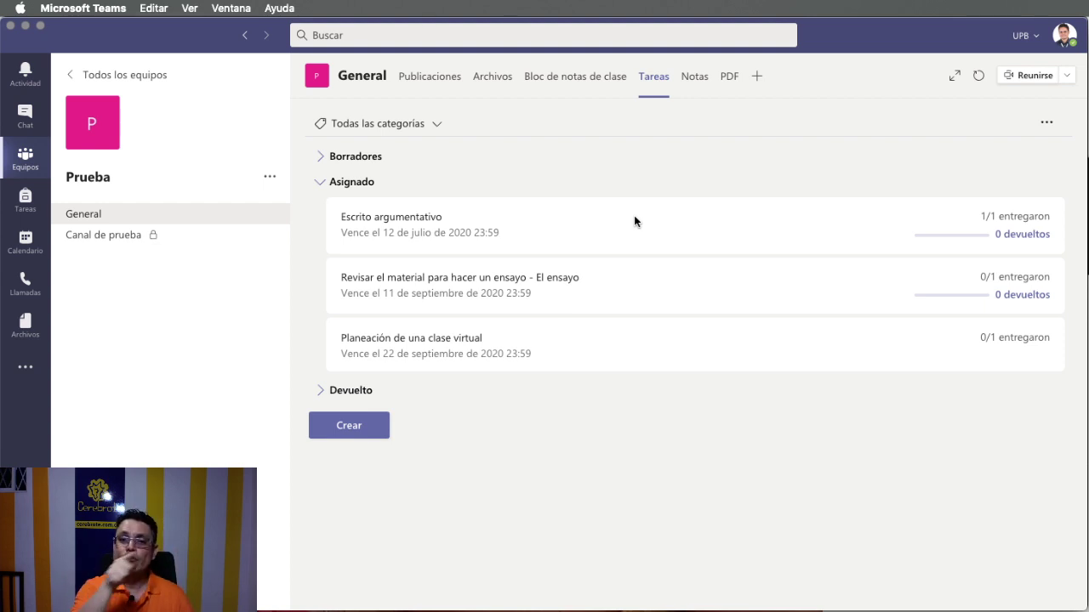
pyautogui.click(374, 427)
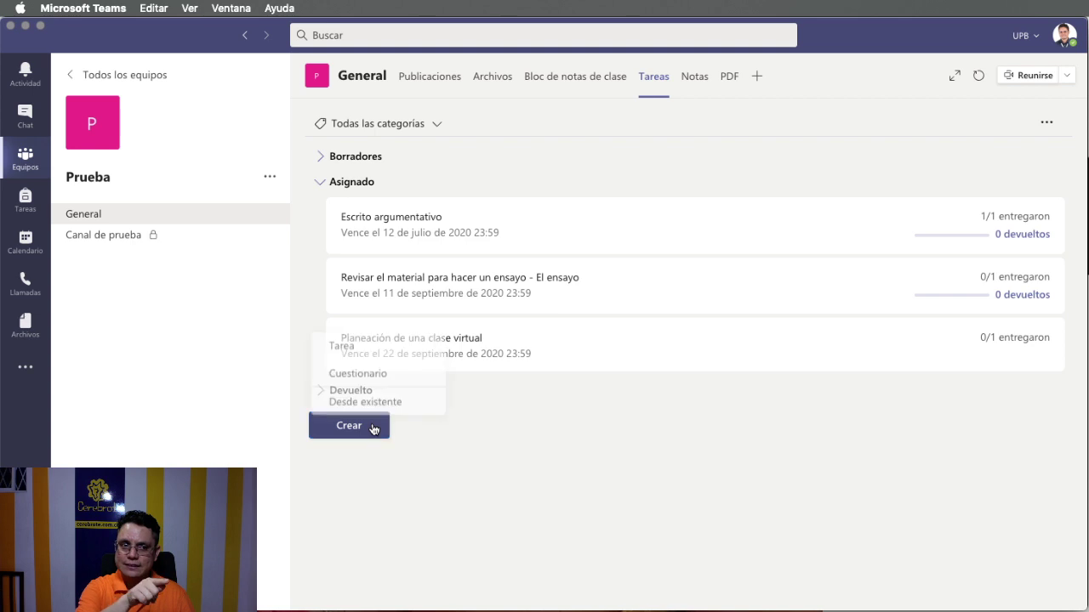
pyautogui.click(384, 374)
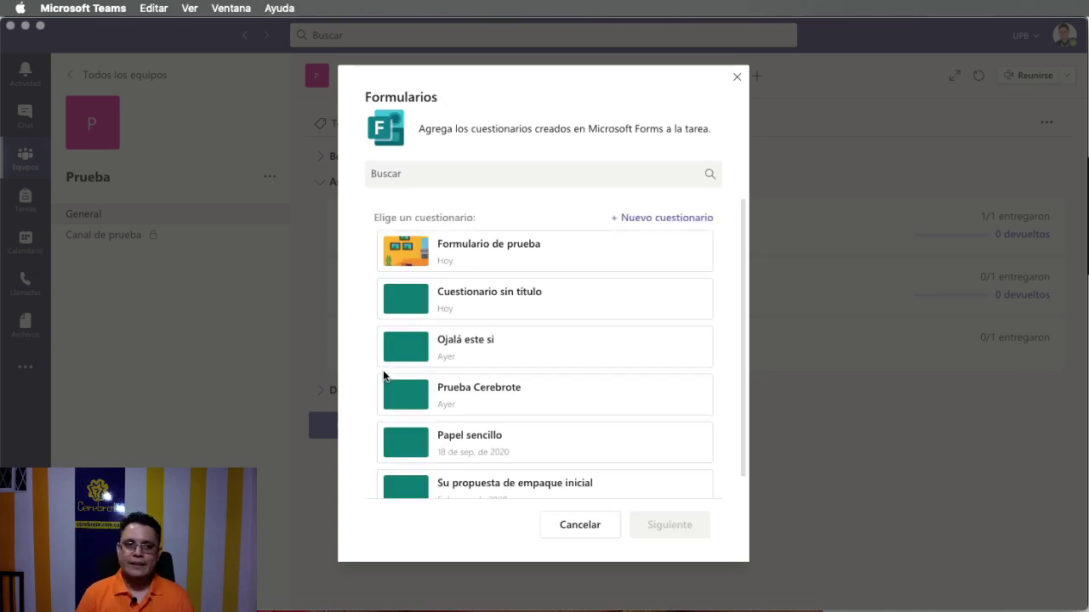
pyautogui.click(518, 254)
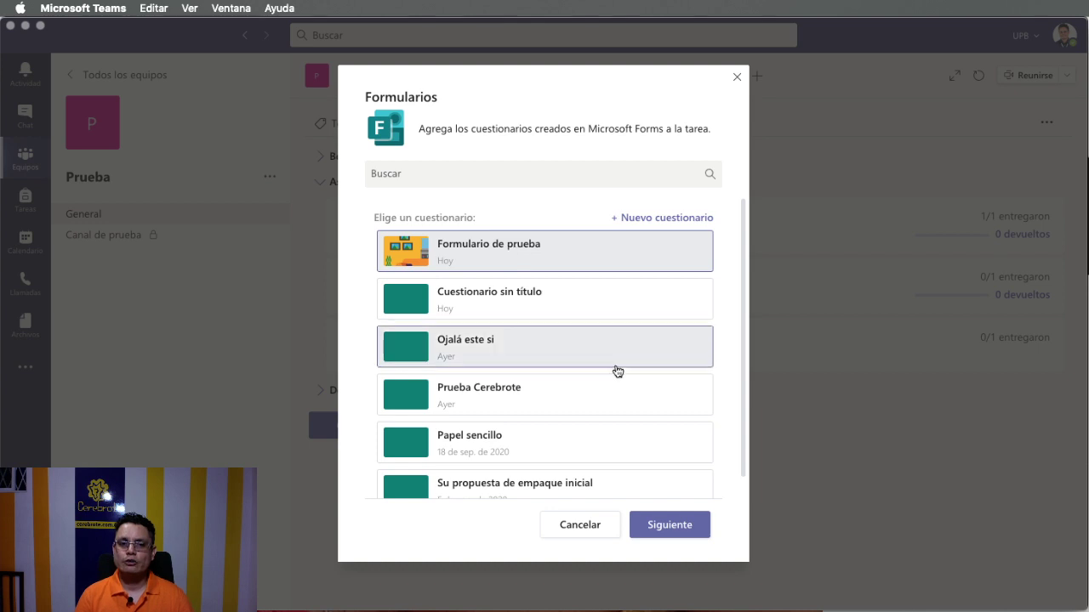
pyautogui.click(670, 525)
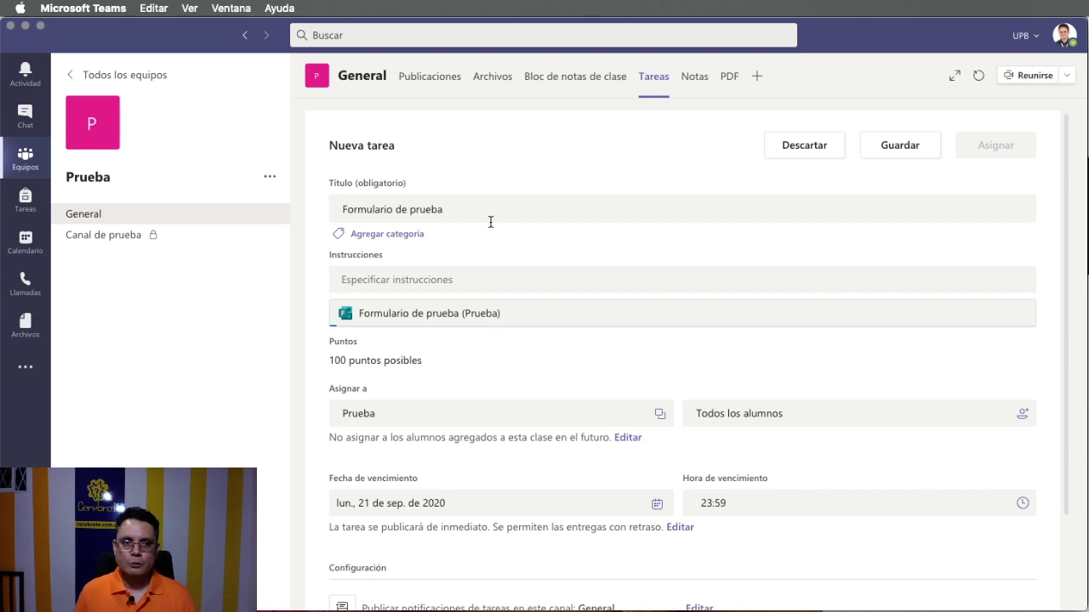
# - Enter the assignment instructions "Tienes 10 minutos para desarrollar el siguiente cuestionario, lea con claridad."
pyautogui.click(453, 281)
pyautogui.write('Tien')
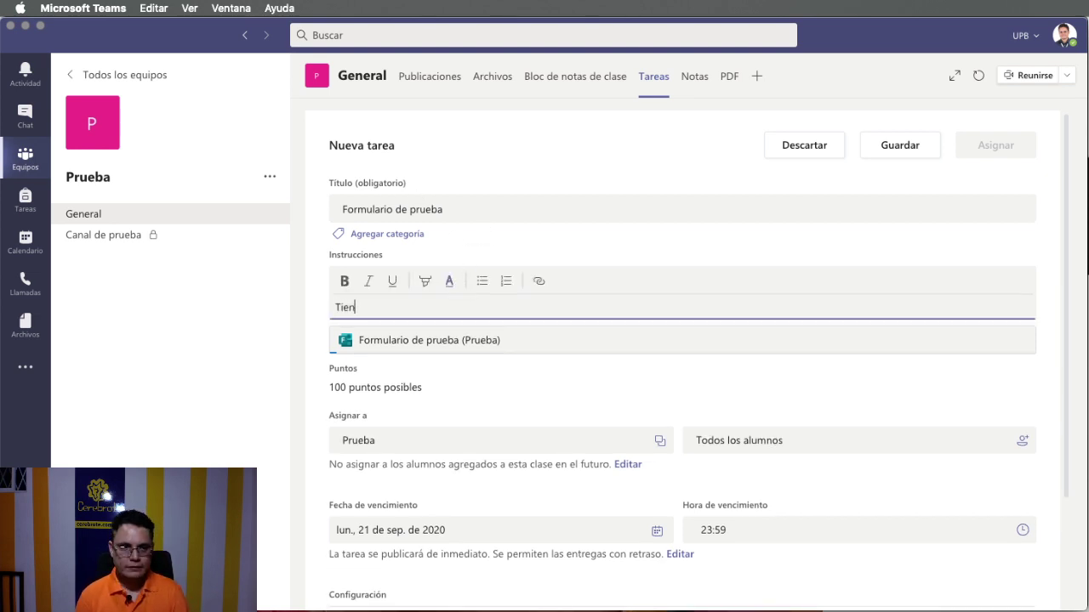
pyautogui.write('es 10 minu')
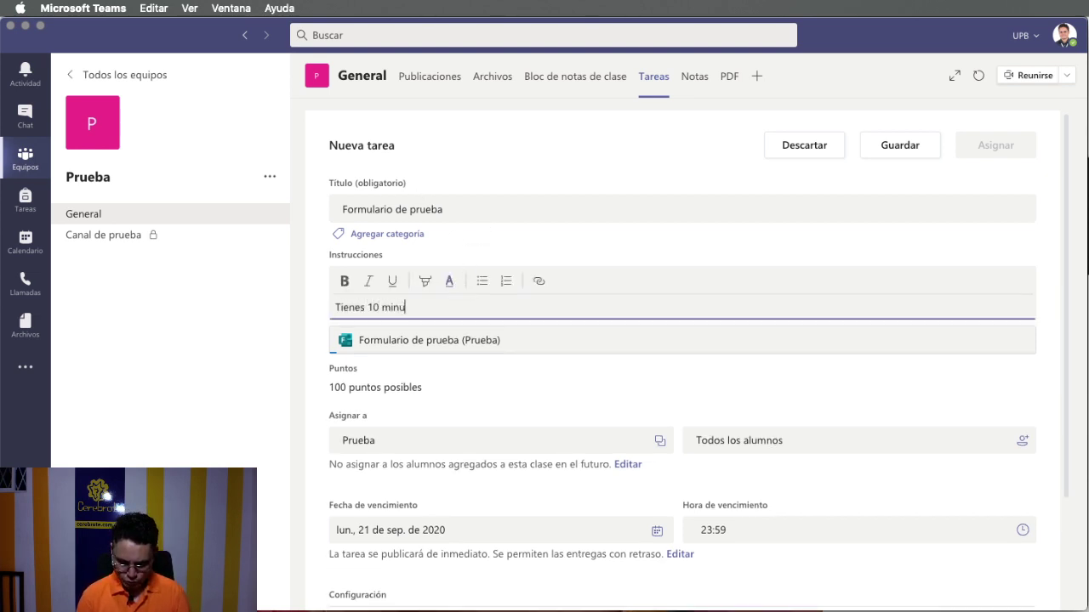
pyautogui.write('tos para desarrollo')
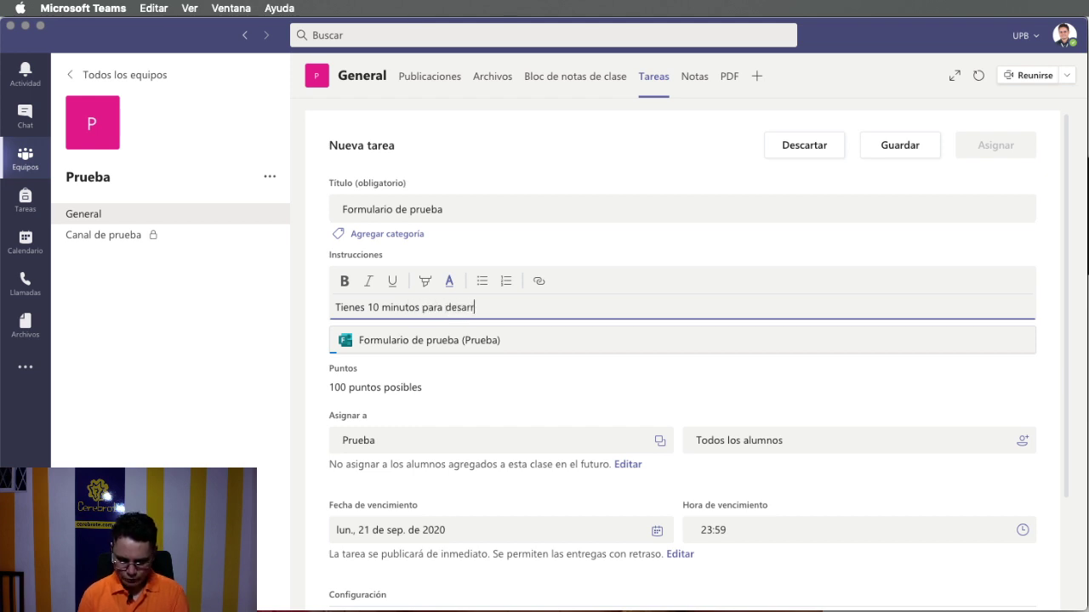
pyautogui.press('BackSpace')
pyautogui.press('BackSpace')
pyautogui.write('lar el su')
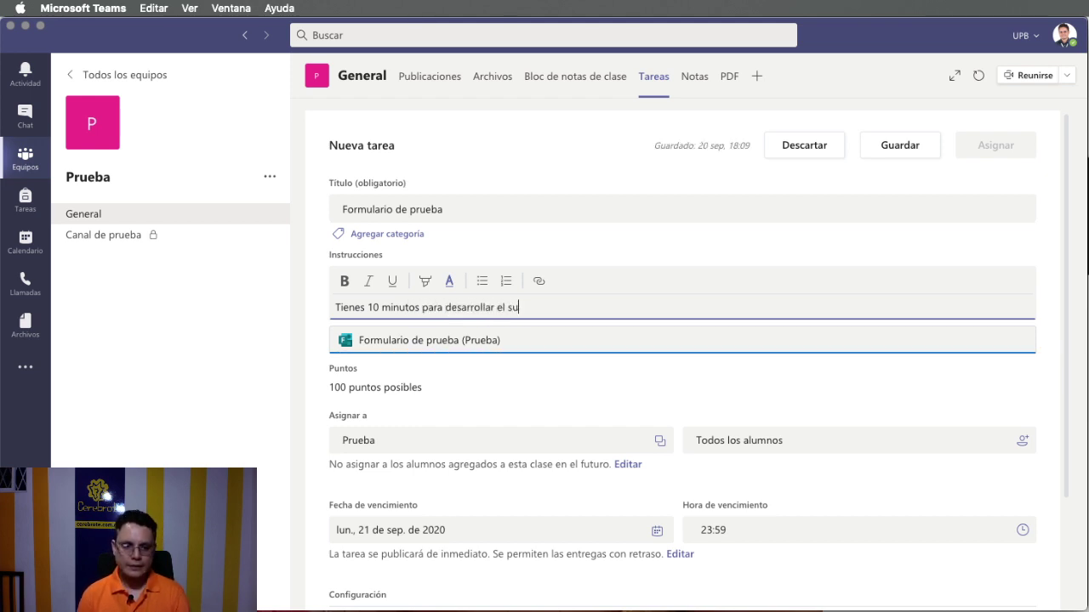
pyautogui.press('BackSpace')
pyautogui.write('igu')
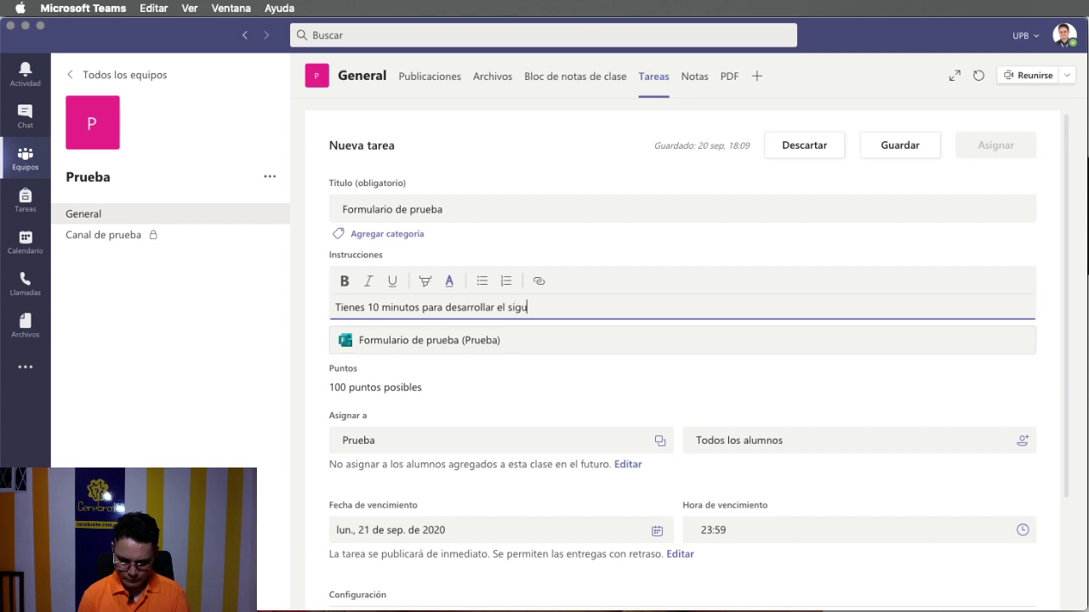
pyautogui.write('iente cuestio')
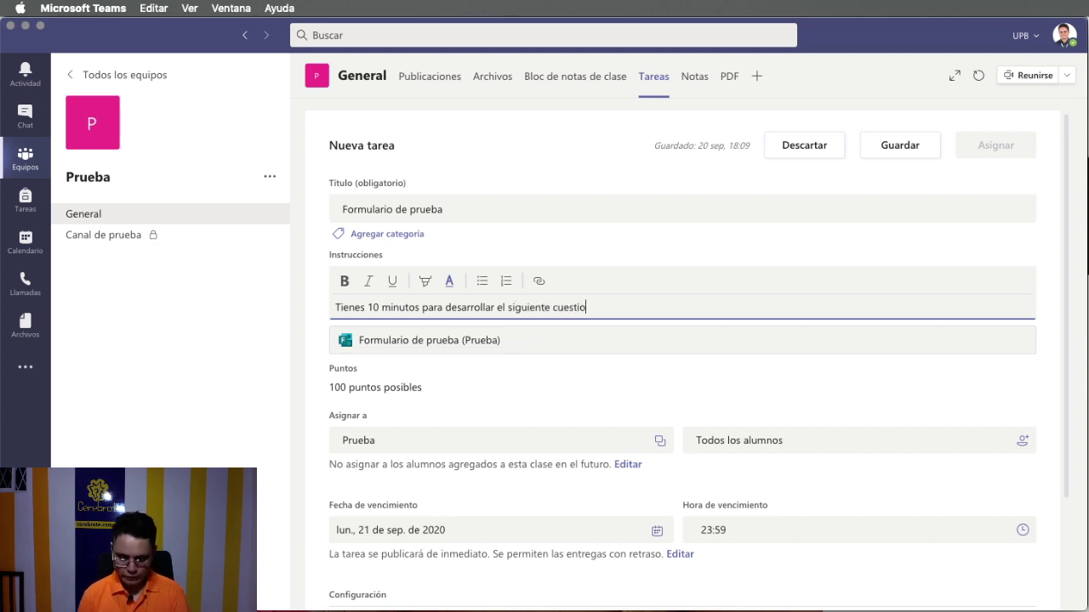
pyautogui.write('nario, les')
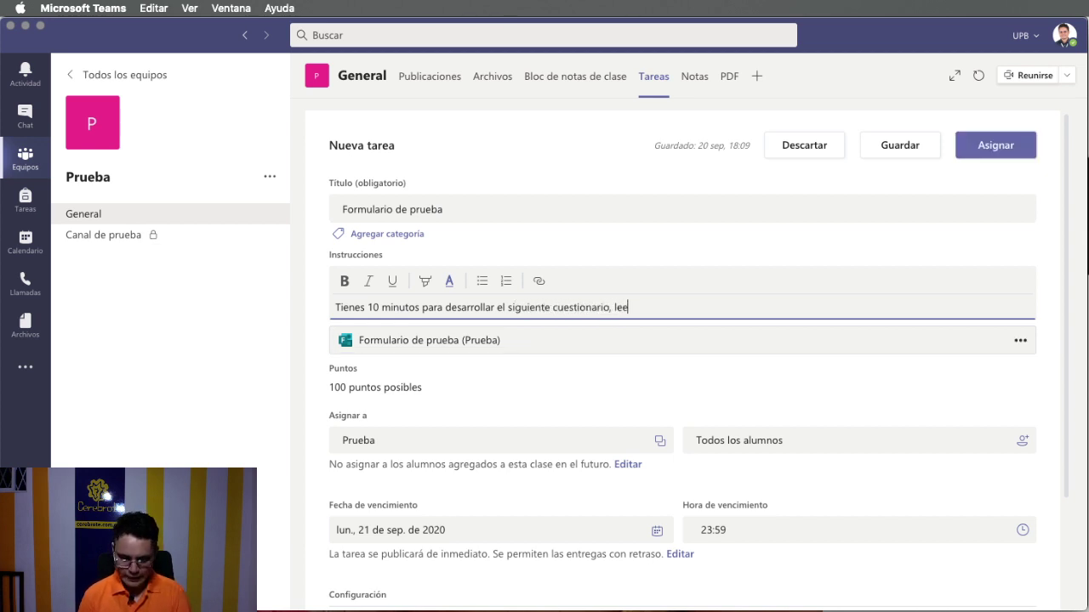
pyautogui.press('BackSpace')
pyautogui.write('a con claridad.')
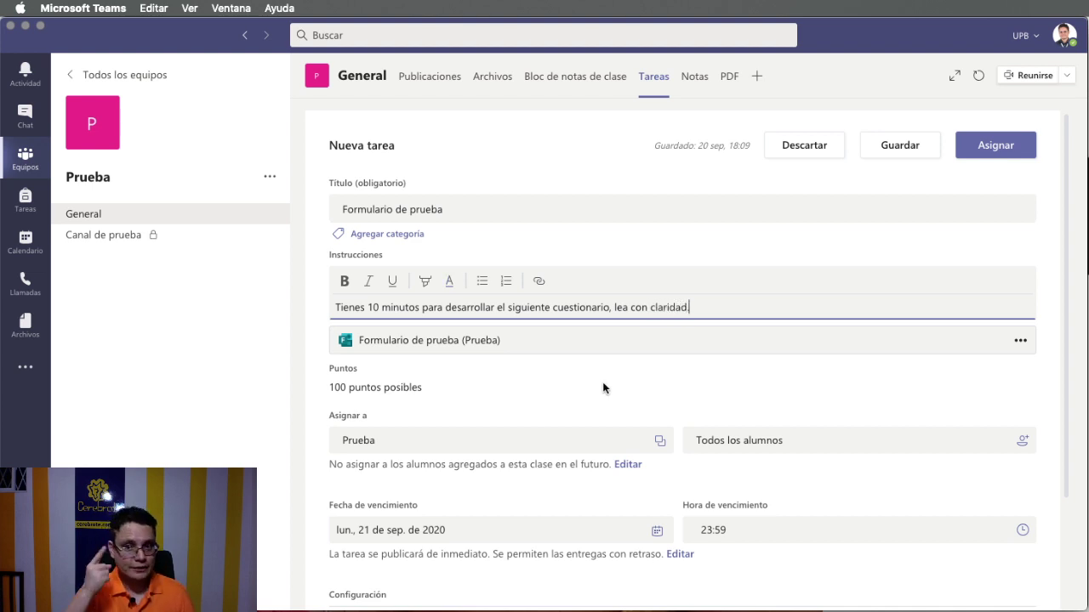
# - Set the assignment's due date to Sunday, 20 September 2020, and assign it to the class
pyautogui.scroll(-1, 603, 387)
pyautogui.scroll(-3, 603, 388)
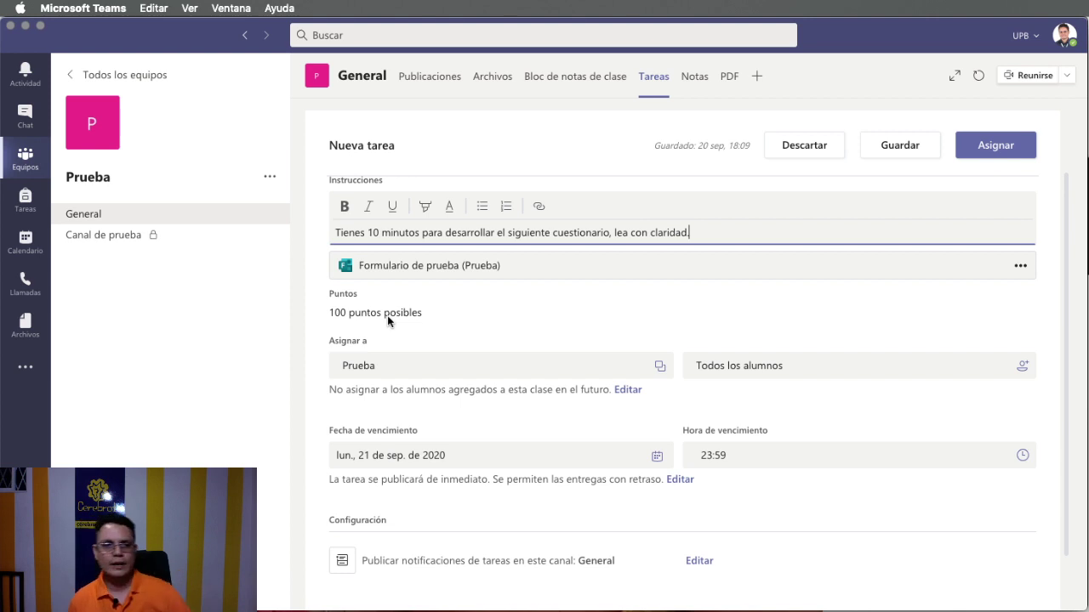
pyautogui.scroll(-3, 378, 374)
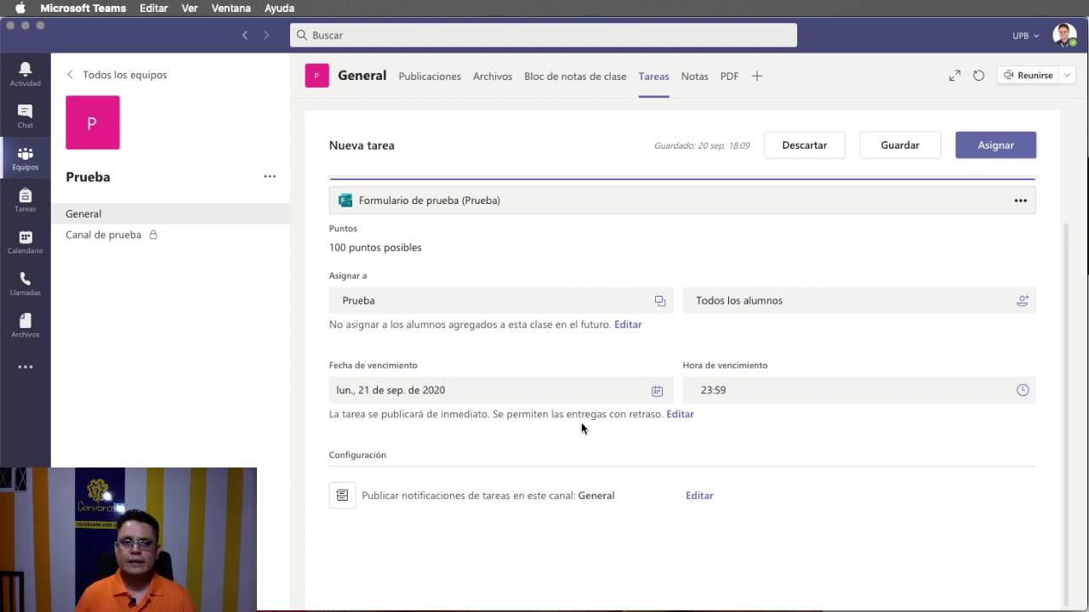
pyautogui.click(434, 391)
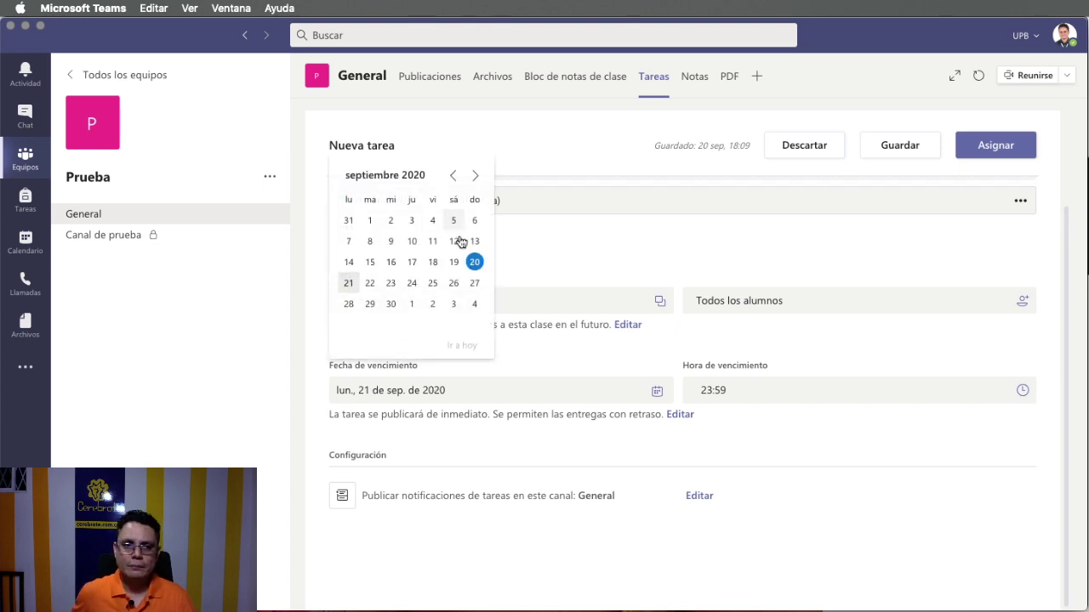
pyautogui.click(474, 262)
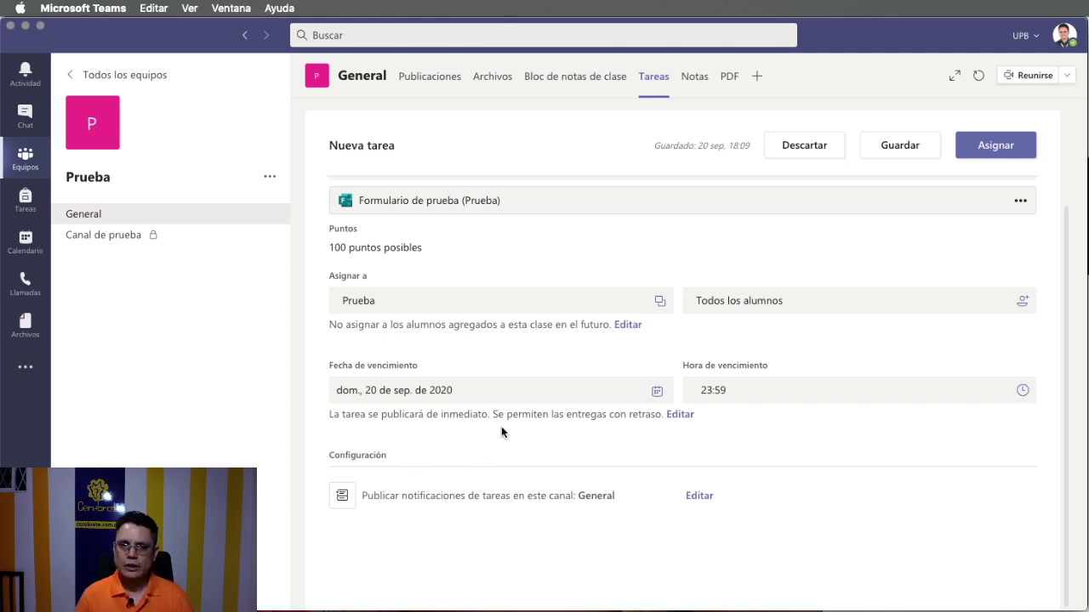
pyautogui.click(1016, 149)
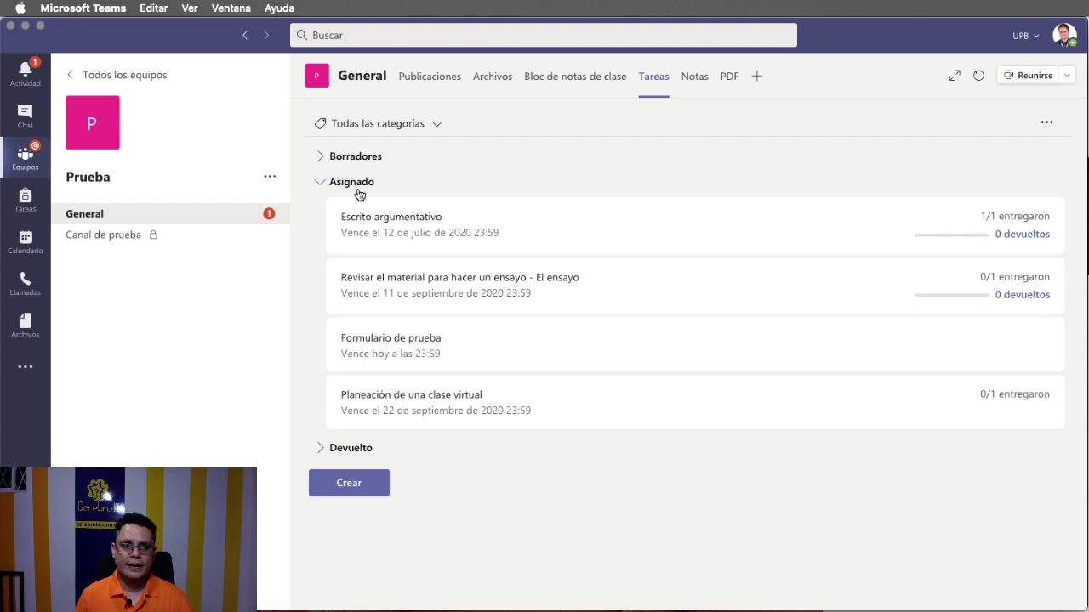
# - View the "Formulario de prueba" assignment from its General channel post as a student and open the attached quiz
pyautogui.click(122, 219)
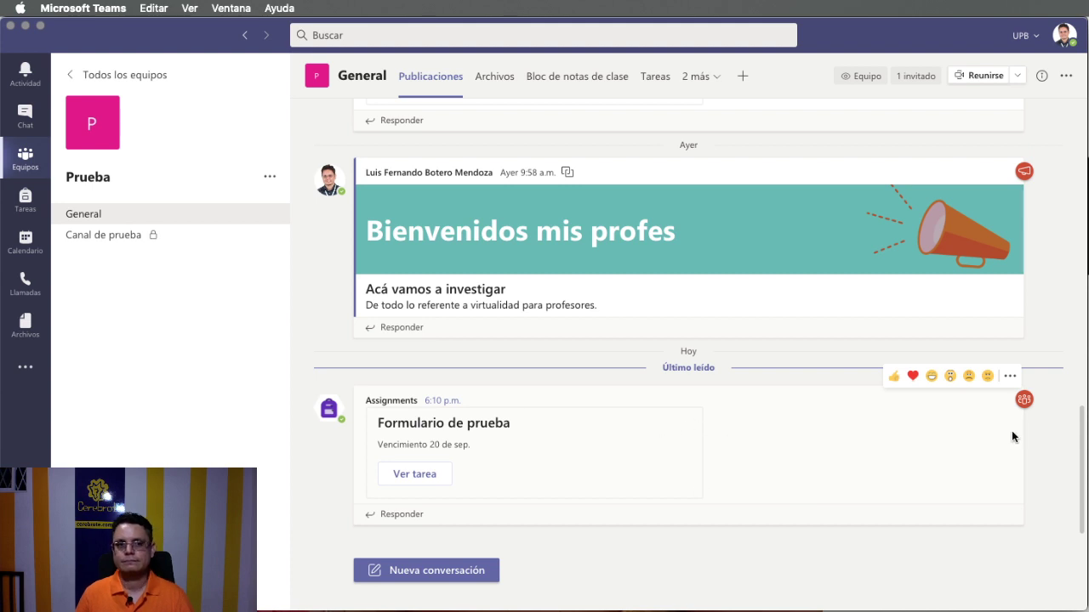
pyautogui.click(432, 478)
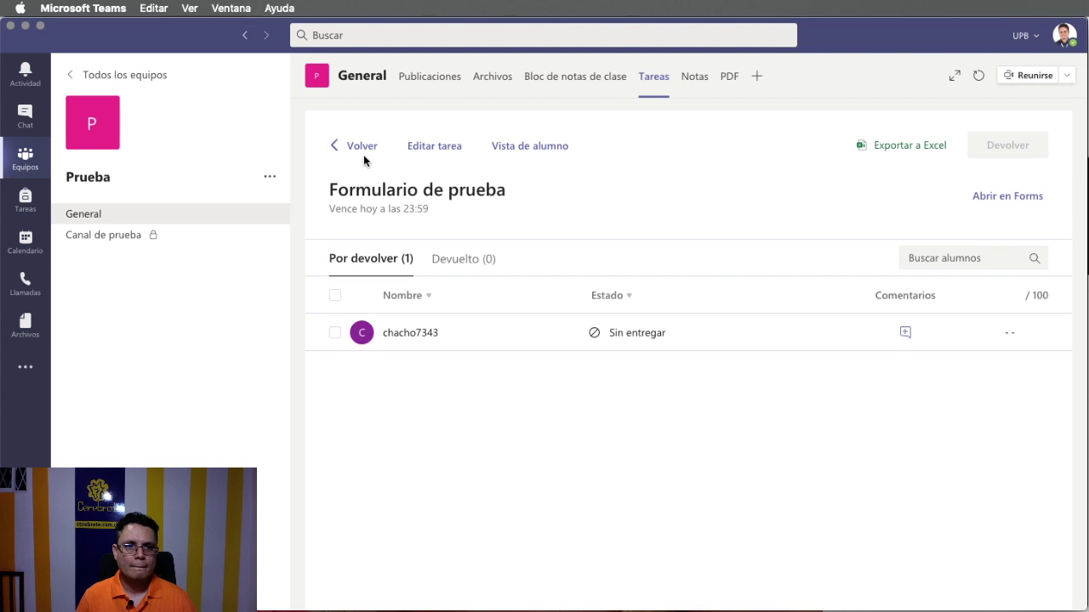
pyautogui.click(499, 153)
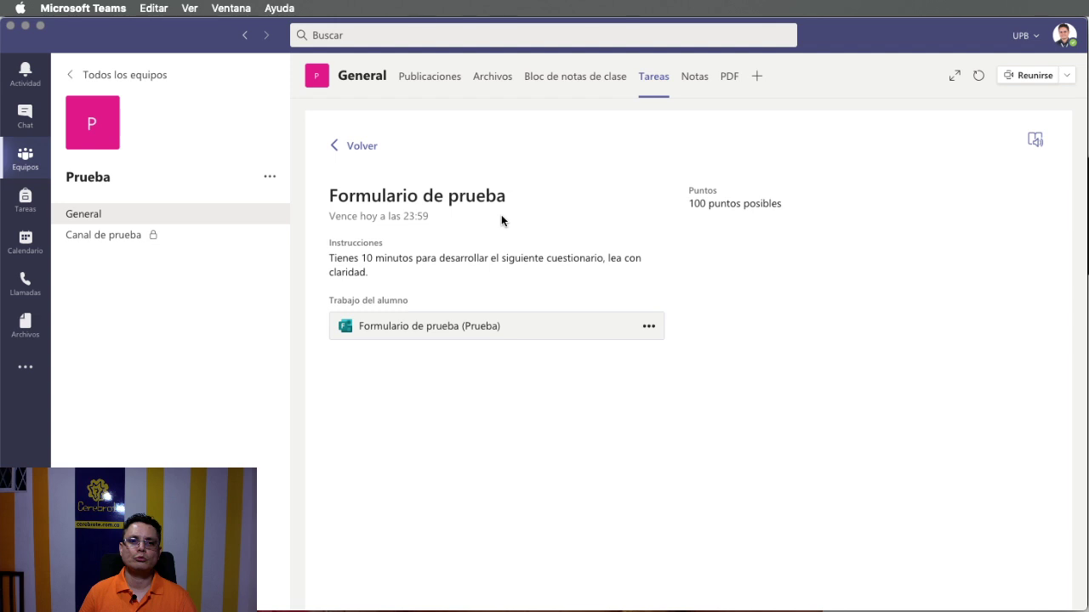
pyautogui.click(523, 332)
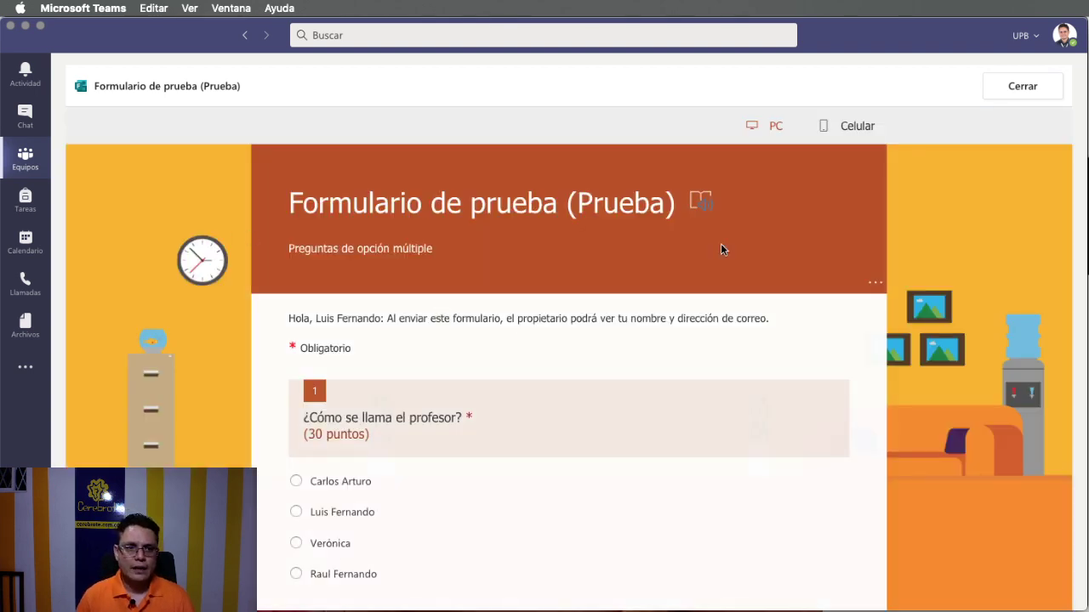
# - Answer the quiz with the second teacher name, "Clases para todo" and "Flip", and submit the response
pyautogui.scroll(-4, 905, 362)
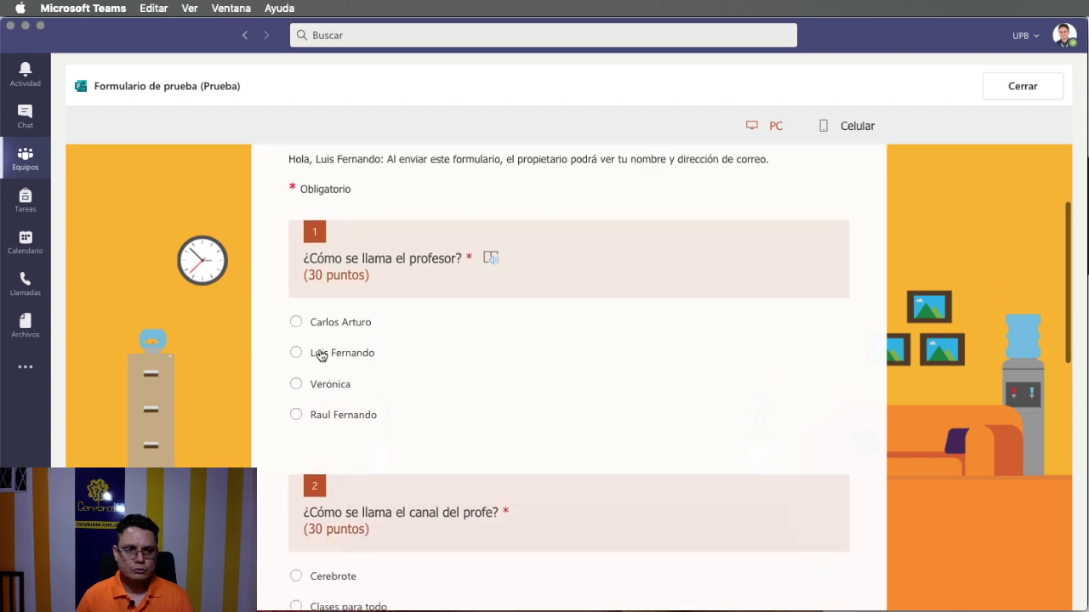
pyautogui.click(297, 352)
pyautogui.scroll(-6, 526, 371)
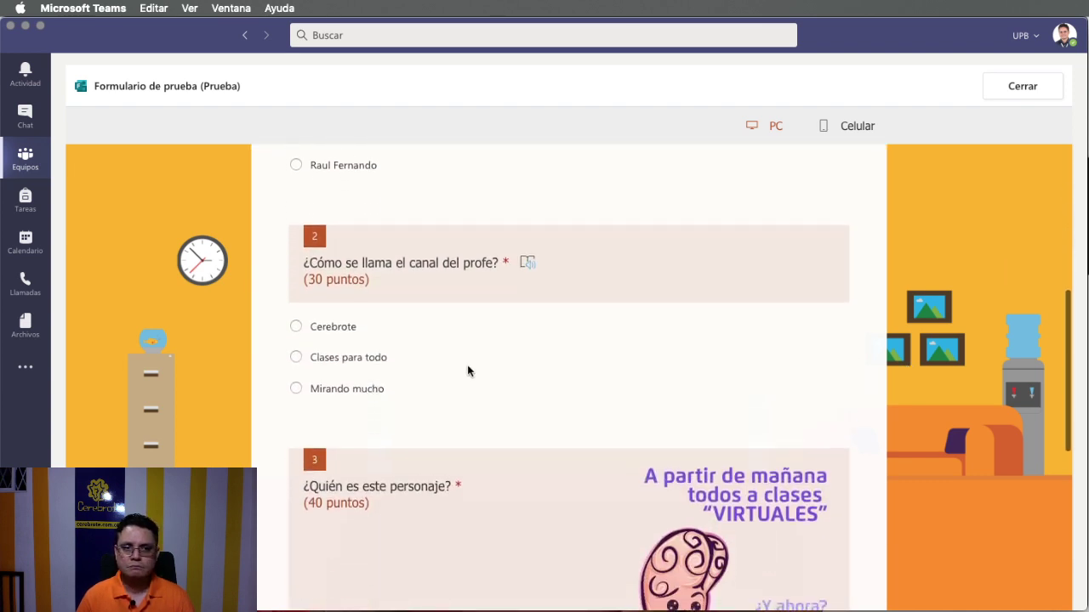
pyautogui.click(296, 358)
pyautogui.scroll(-4, 479, 398)
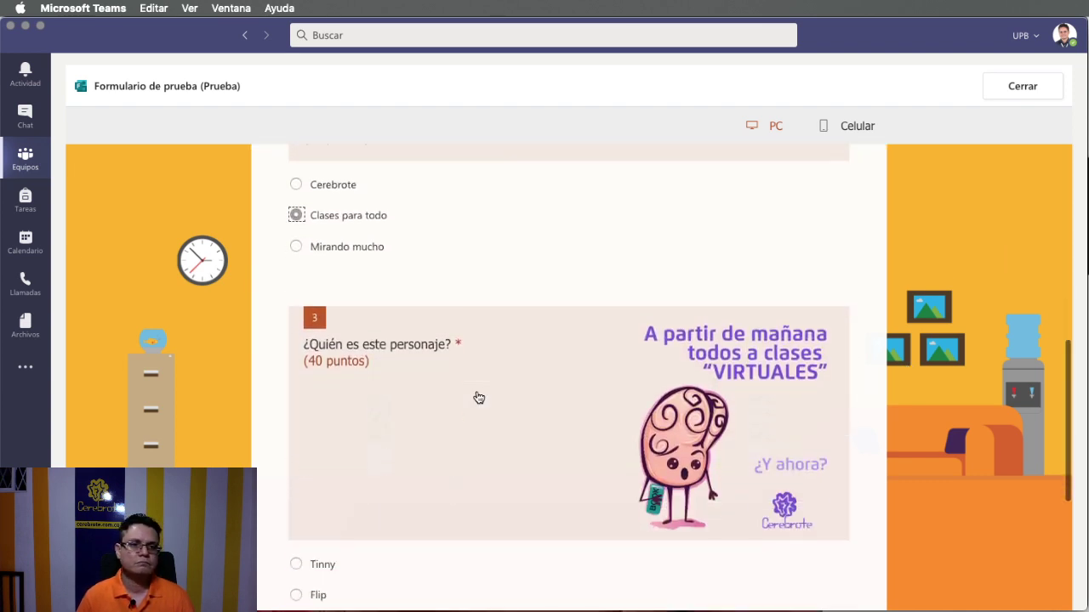
pyautogui.scroll(-6, 479, 398)
pyautogui.click(297, 358)
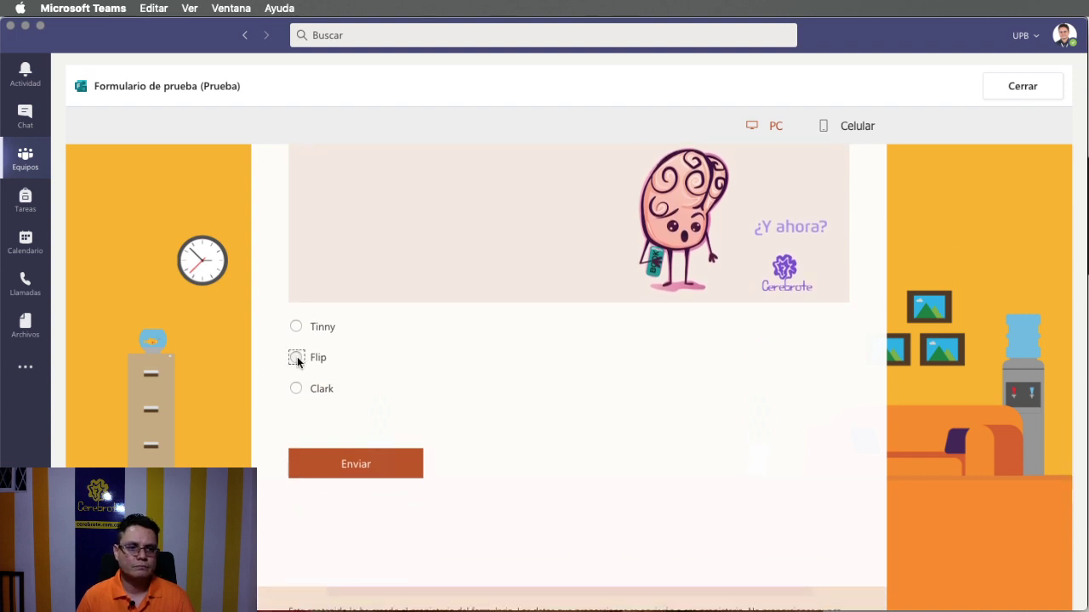
pyautogui.click(357, 470)
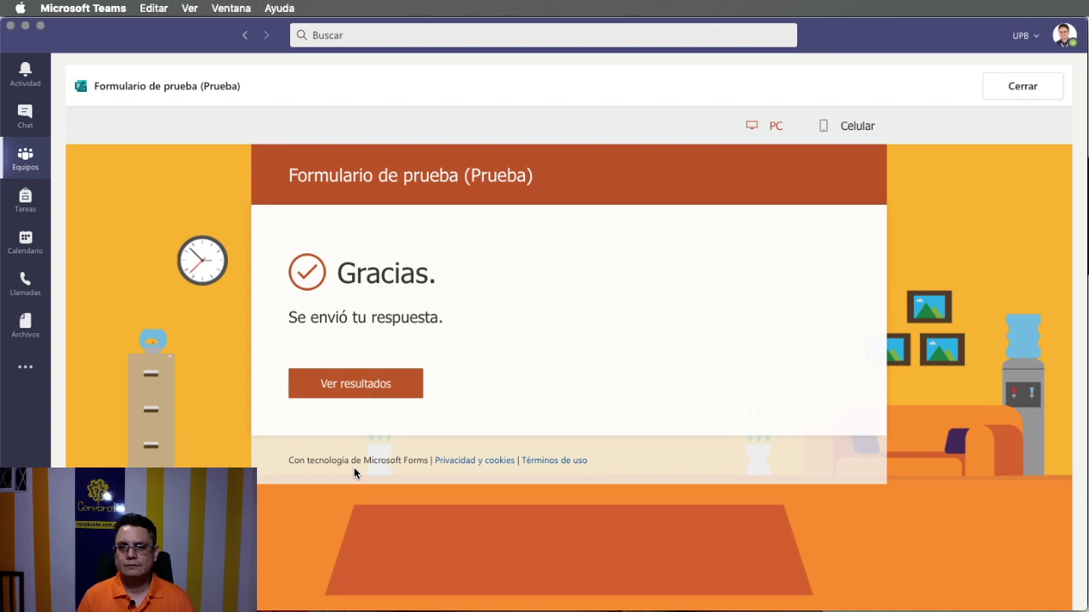
# - Review the score and the feedback on each quiz answer, and return to the teacher's view of the assignment
pyautogui.click(384, 394)
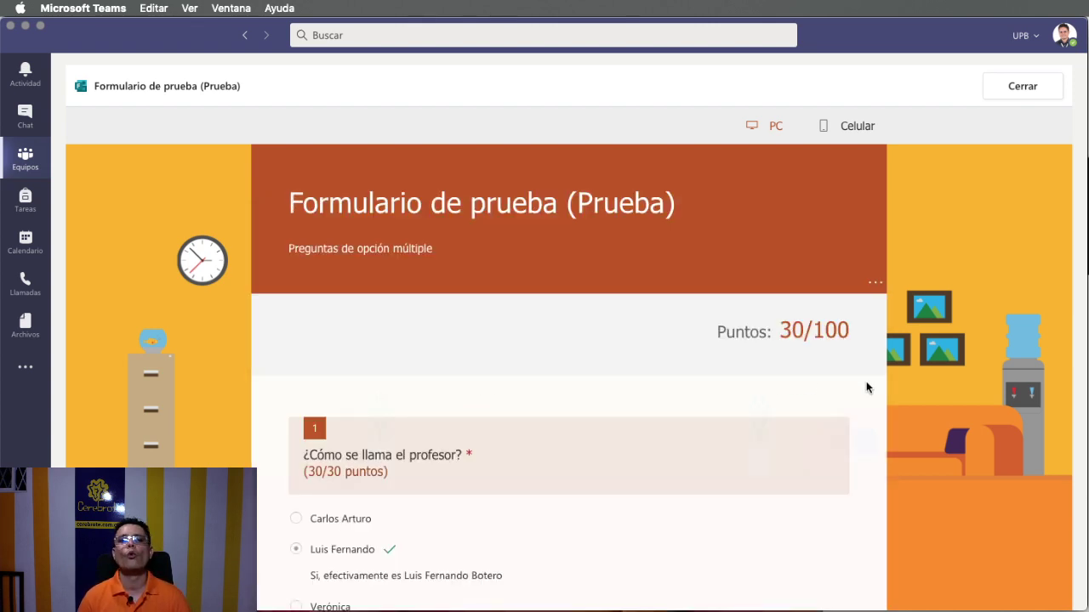
pyautogui.scroll(-3, 866, 387)
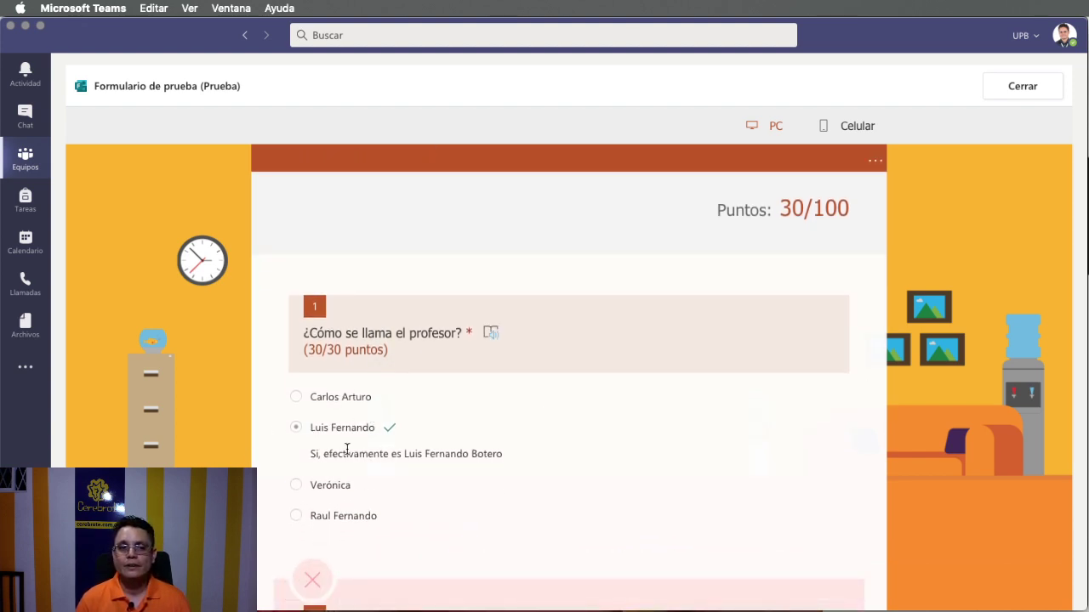
pyautogui.scroll(-5, 455, 453)
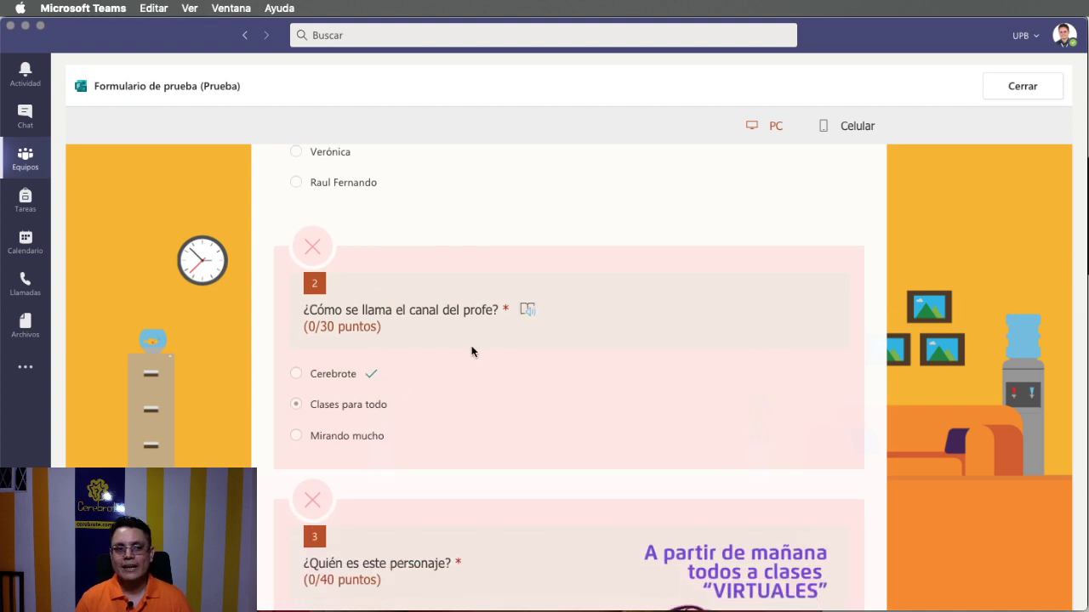
pyautogui.scroll(-4, 473, 352)
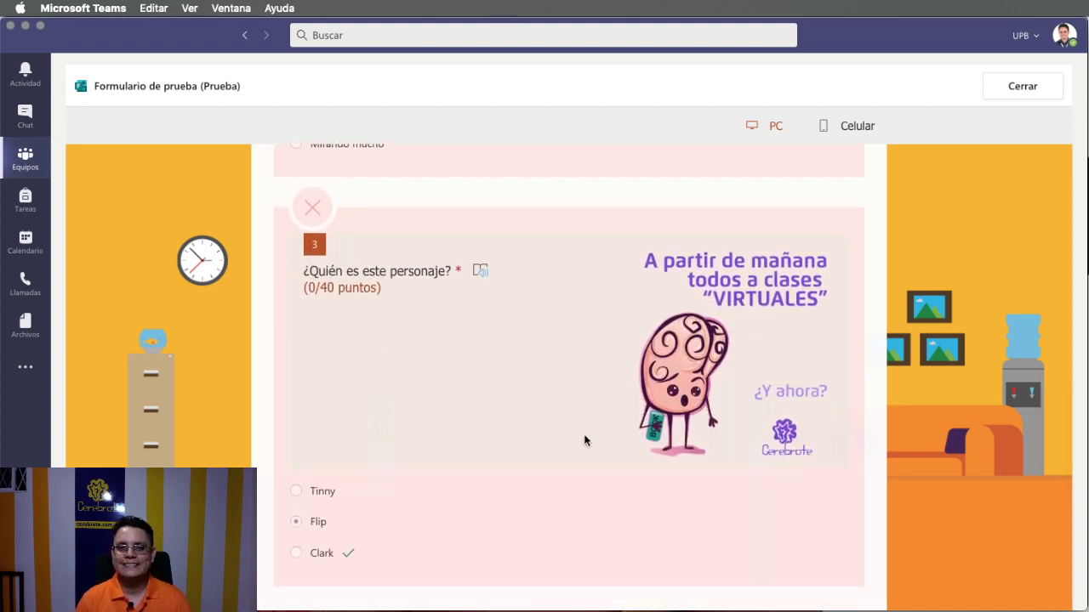
pyautogui.scroll(-3, 583, 440)
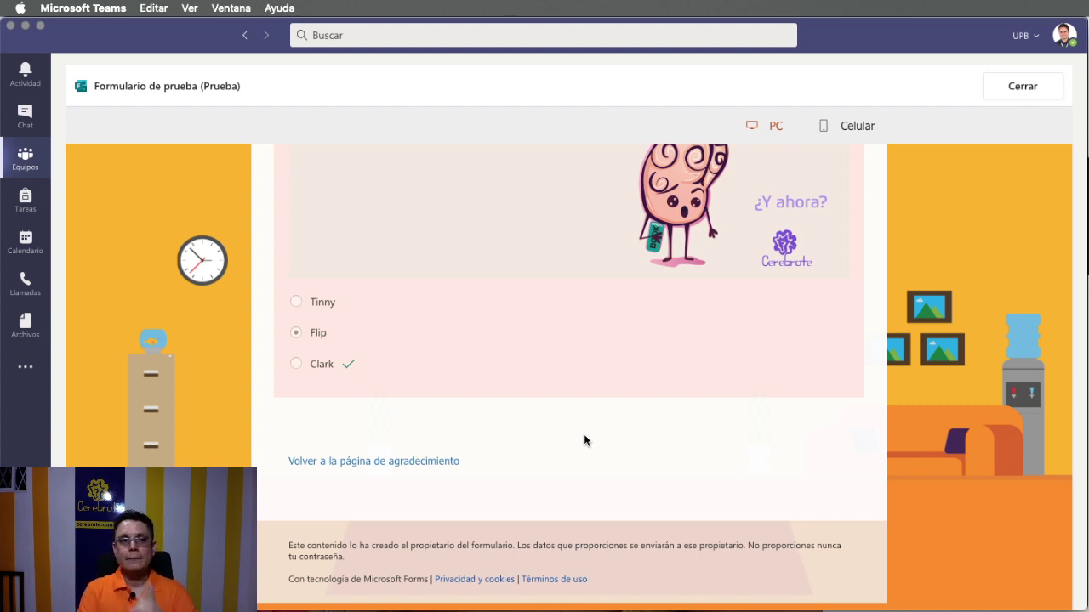
pyautogui.click(1029, 86)
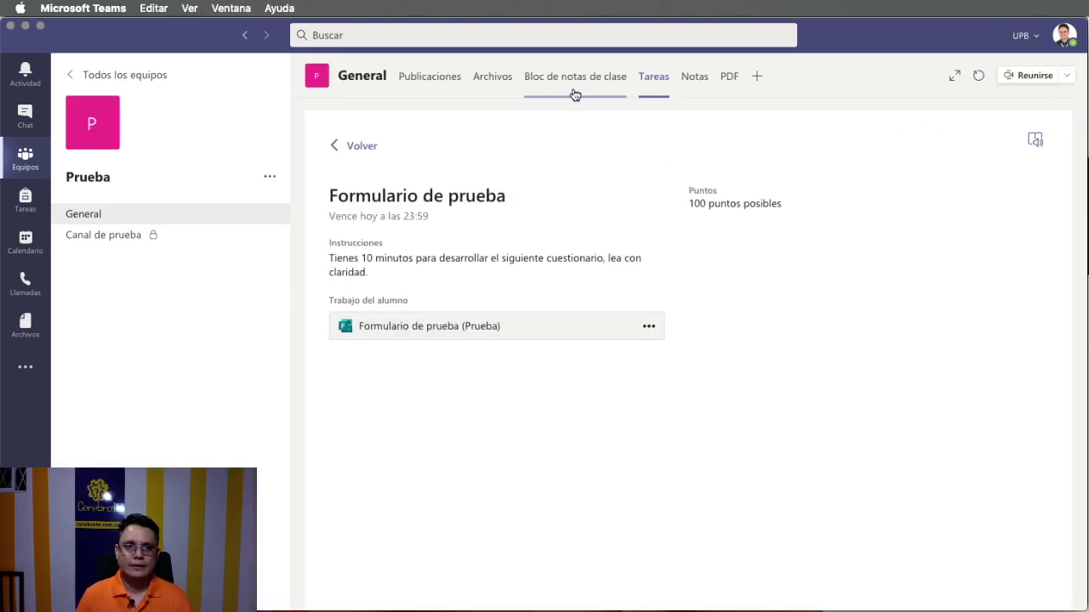
pyautogui.click(360, 145)
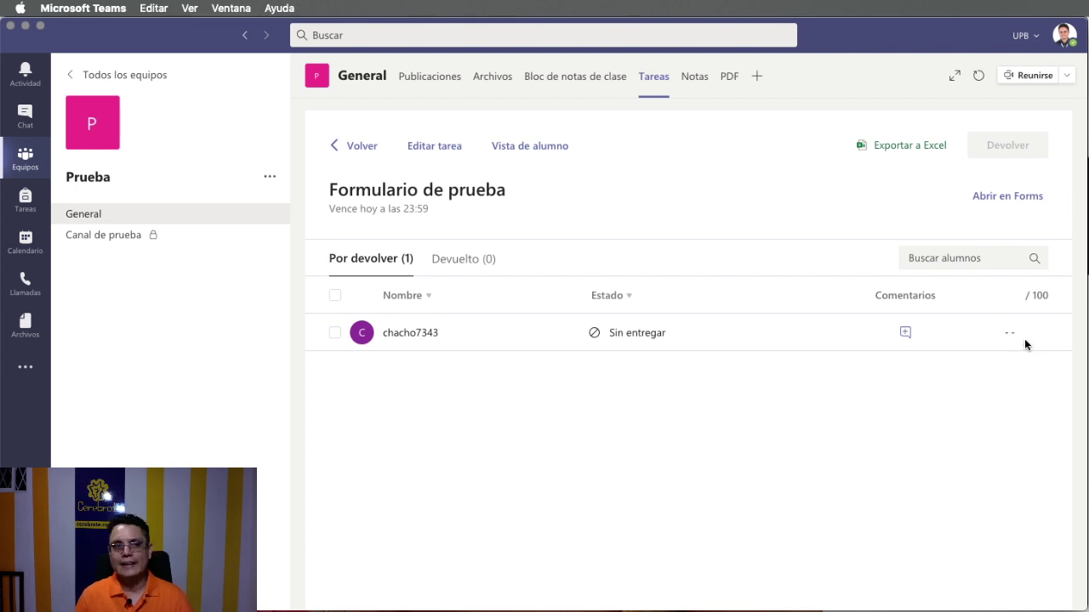
# - Look at the Exploratorio II team's posts and return to the overview of all teams
pyautogui.click(107, 84)
pyautogui.scroll(-10, 536, 358)
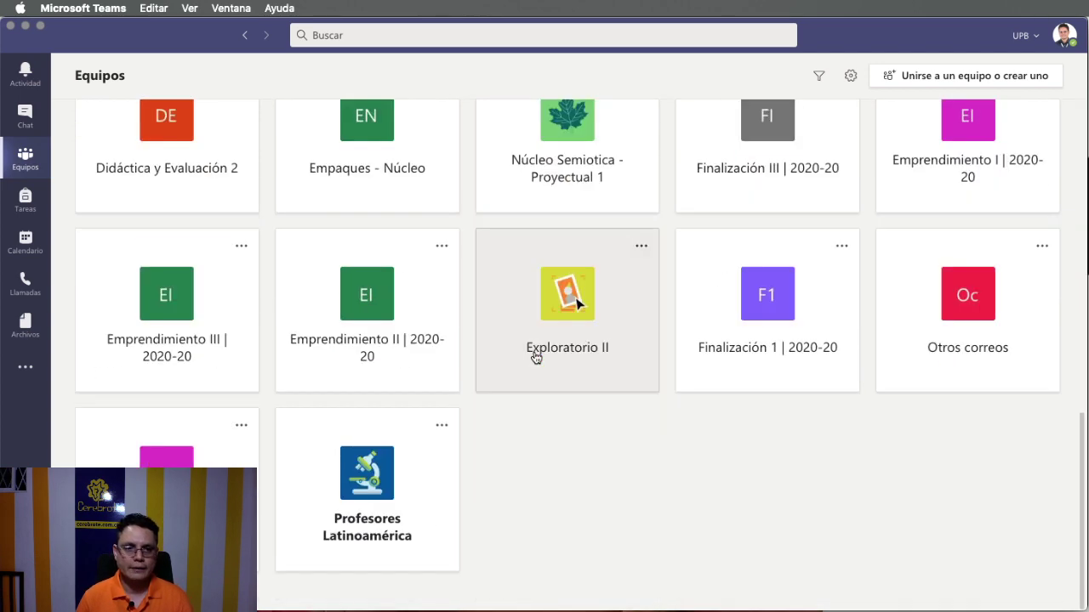
pyautogui.click(534, 358)
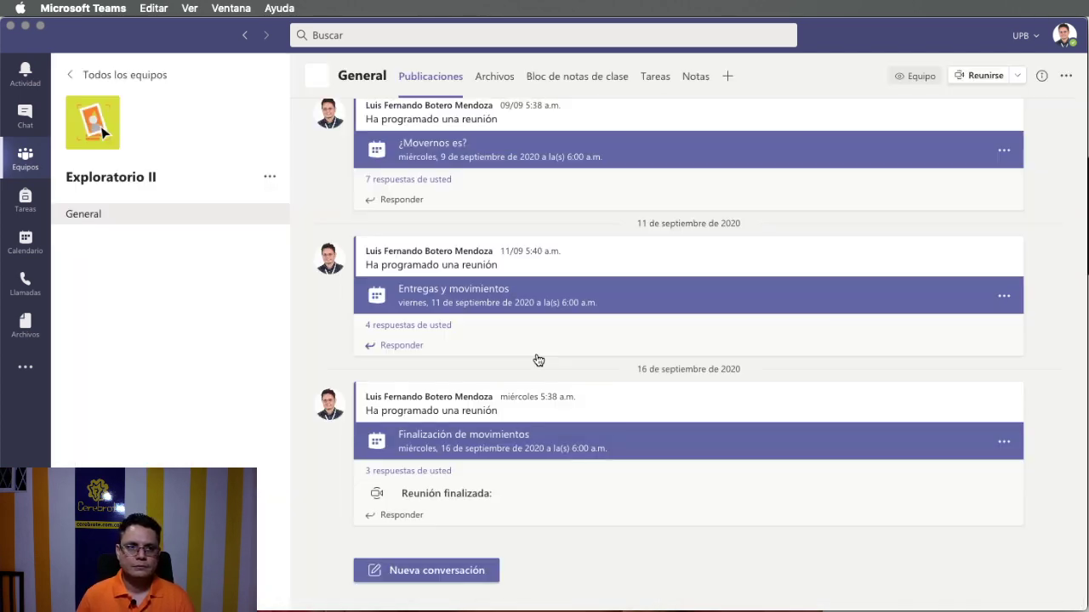
pyautogui.click(83, 75)
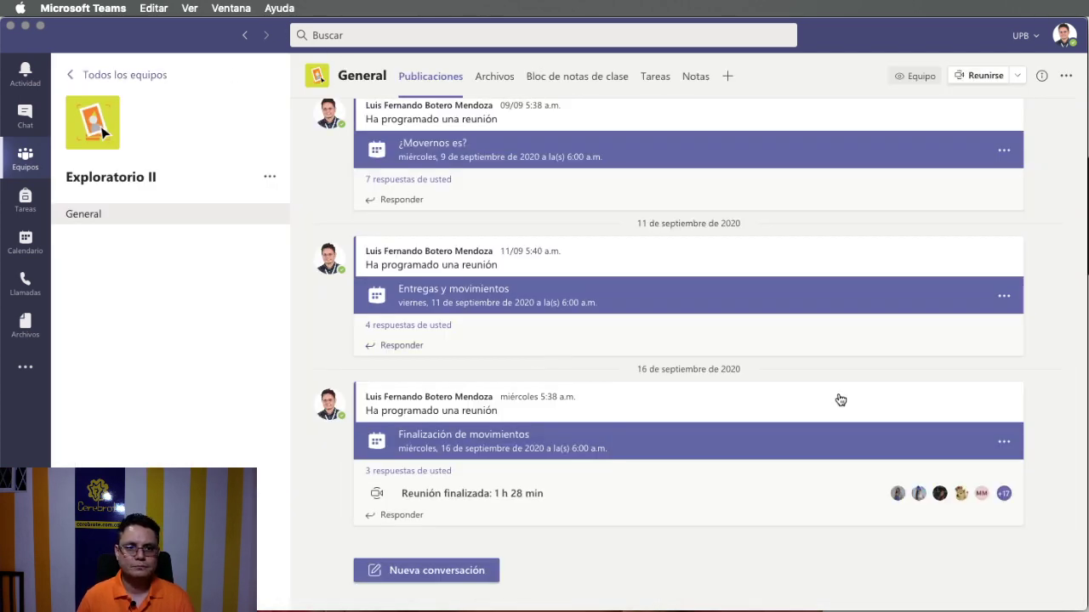
# - Open the "Finalización 1 | 2020-20" team to view its General channel posts
pyautogui.scroll(-10, 837, 396)
pyautogui.scroll(6, 838, 398)
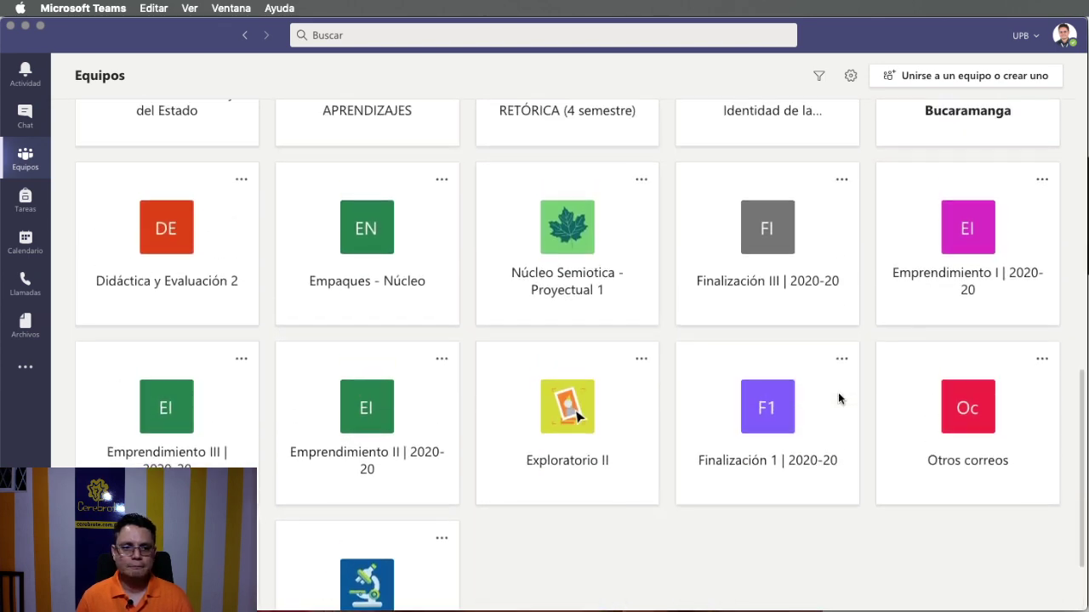
pyautogui.scroll(-6, 840, 399)
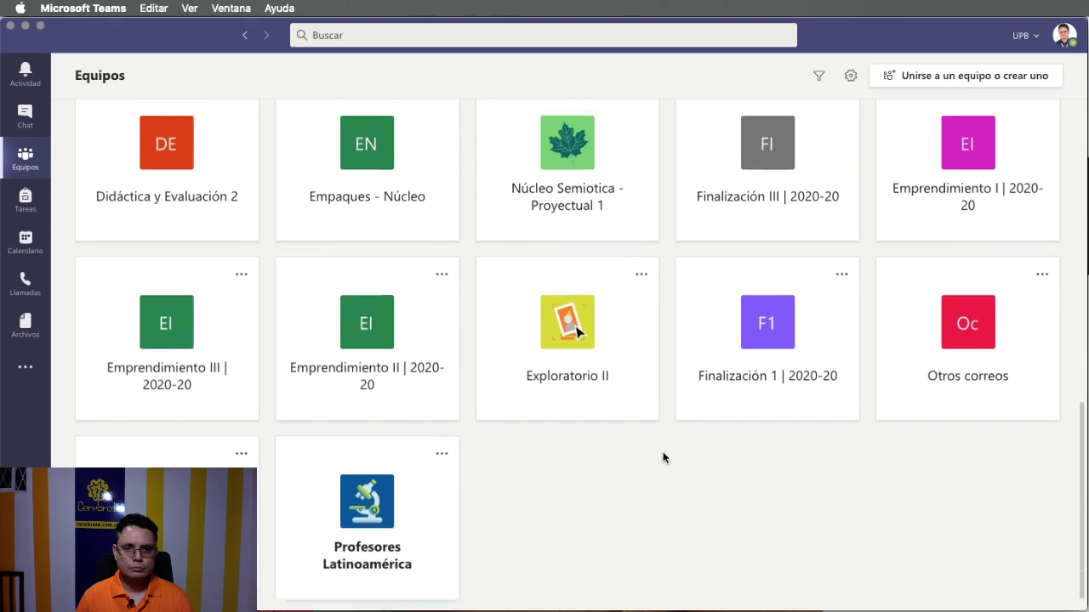
pyautogui.scroll(1, 706, 425)
pyautogui.click(746, 402)
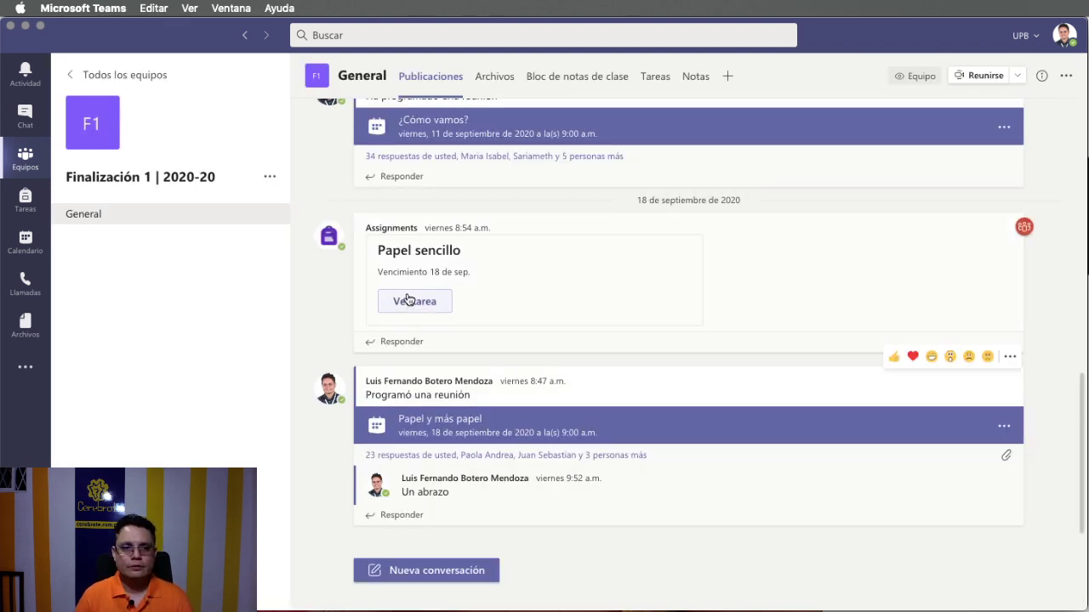
# - Open the "Papel sencillo" assignment and review every student's submission status and score out of 100
pyautogui.click(441, 304)
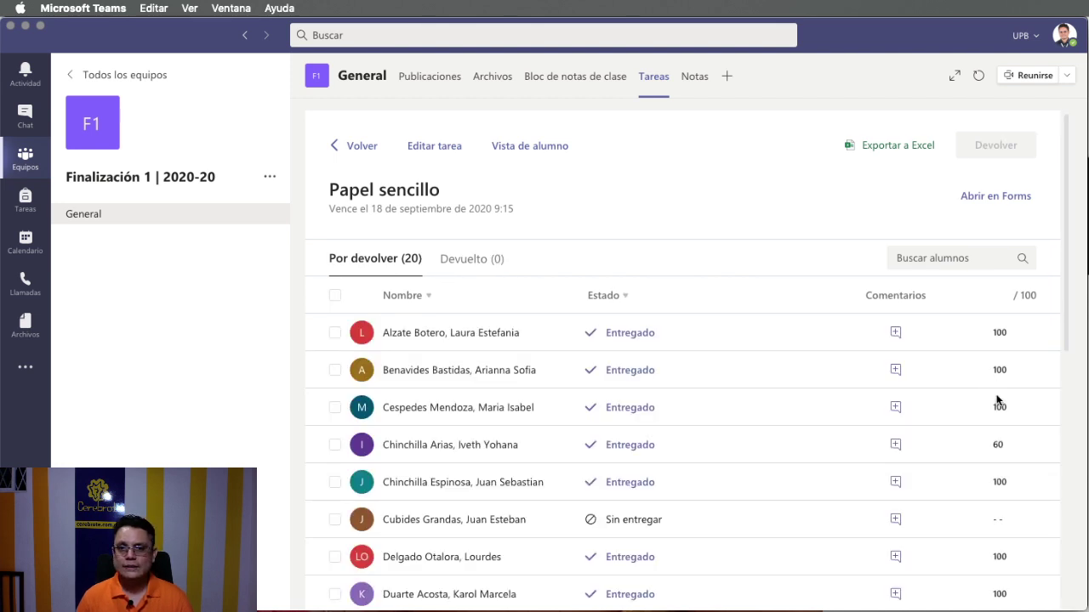
pyautogui.scroll(-1, 1000, 417)
pyautogui.scroll(-1, 999, 420)
pyautogui.scroll(-5, 992, 359)
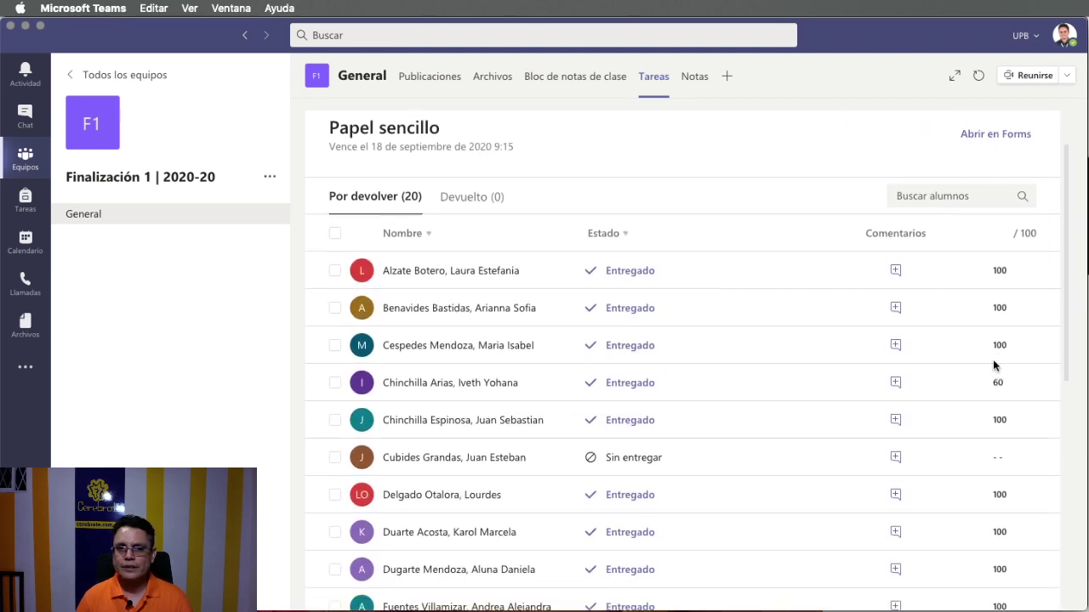
pyautogui.scroll(-3, 993, 359)
pyautogui.scroll(4, 992, 359)
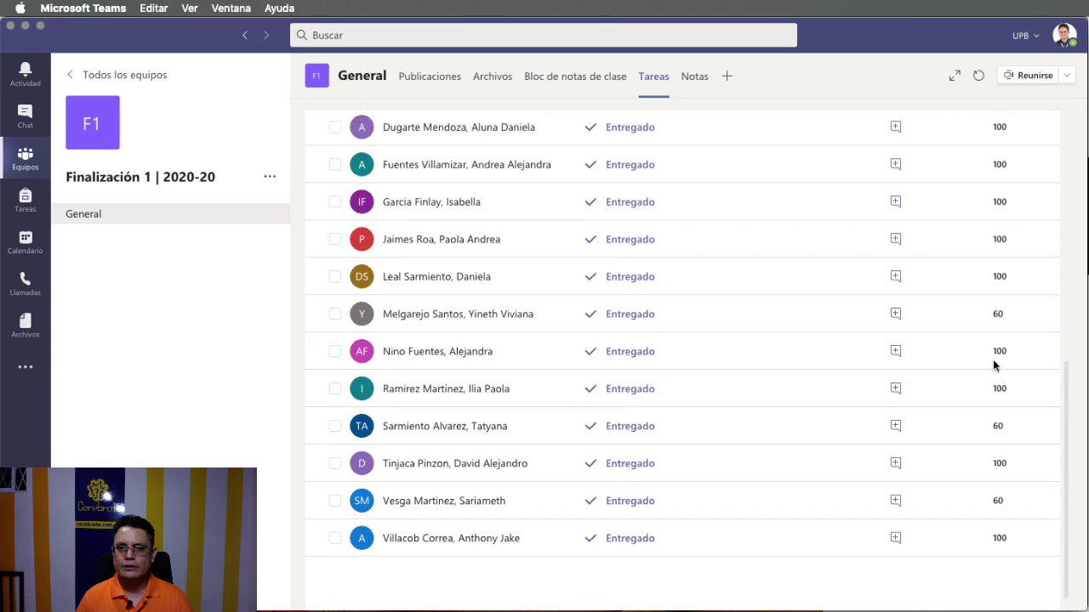
pyautogui.scroll(4, 993, 359)
pyautogui.scroll(-8, 992, 359)
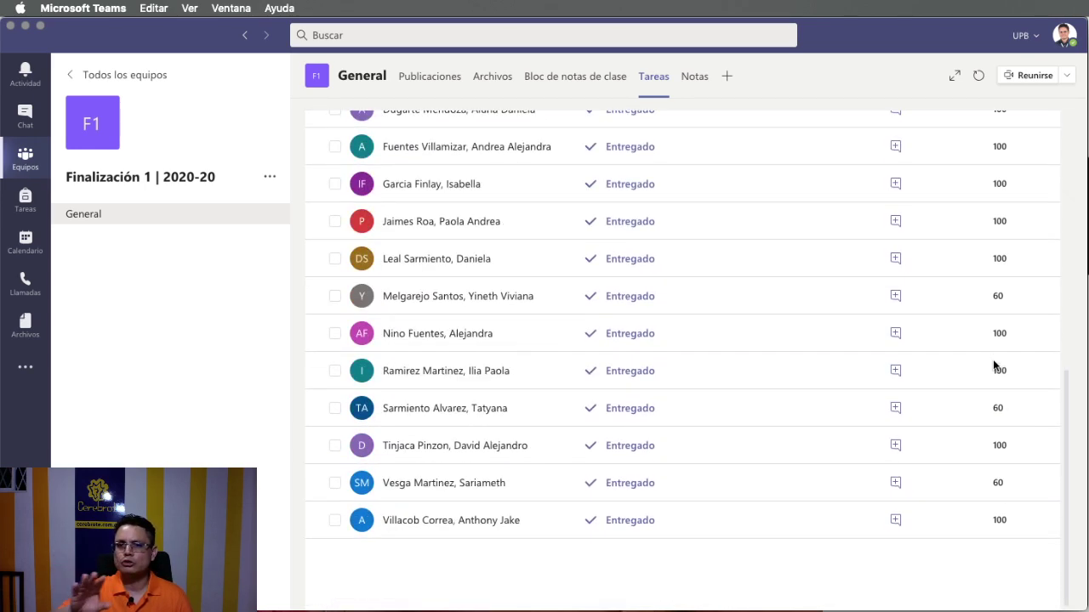
pyautogui.scroll(6, 992, 359)
pyautogui.scroll(3, 992, 359)
# - Leave the "Papel sencillo" assignment and open the Prueba team's General channel from the overview of all teams
pyautogui.click(362, 145)
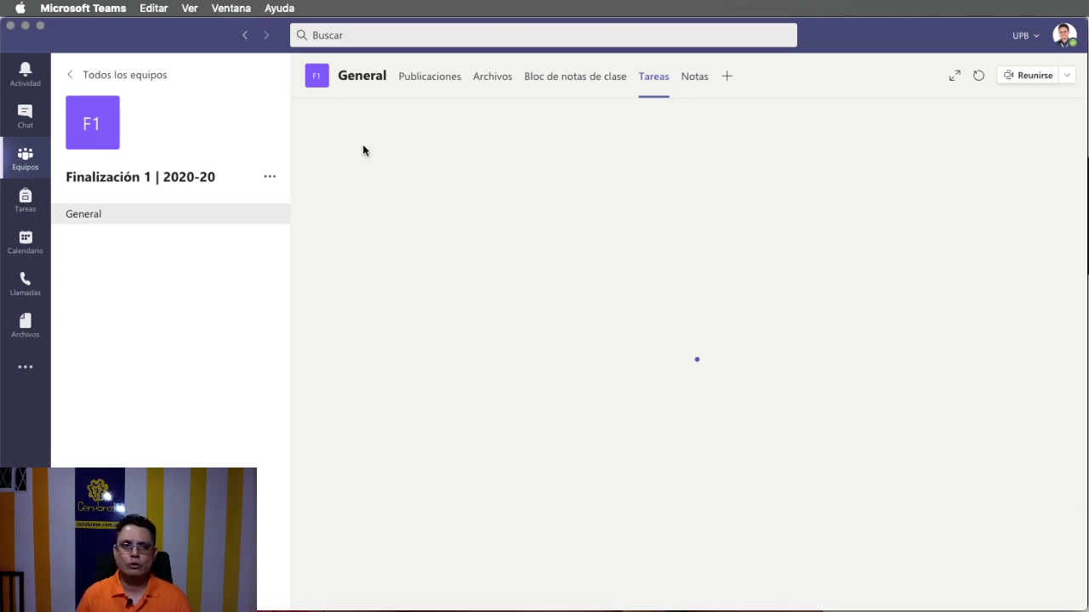
pyautogui.click(109, 78)
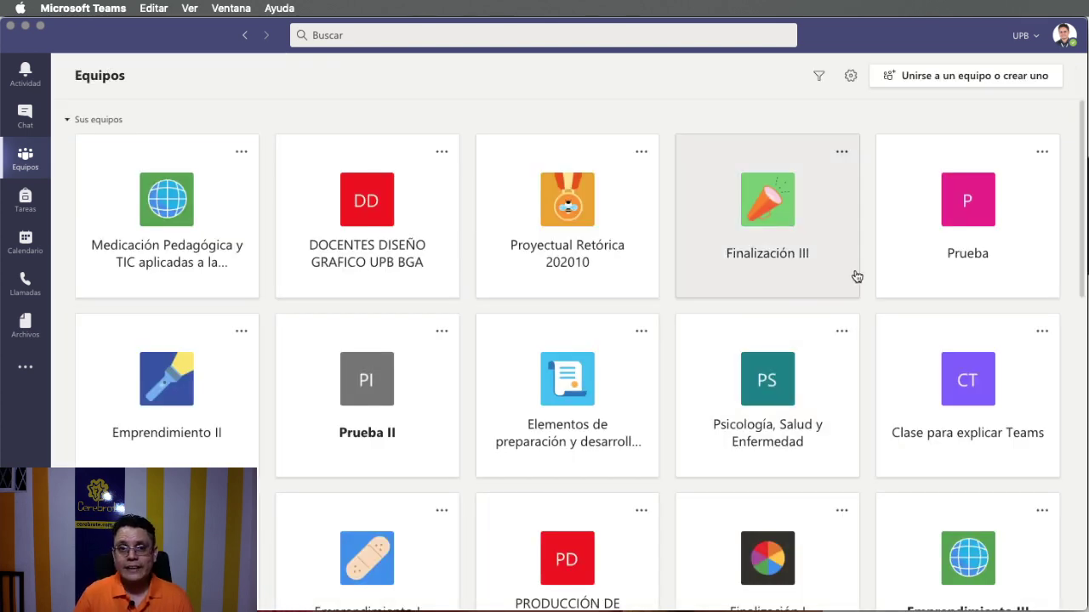
pyautogui.click(884, 267)
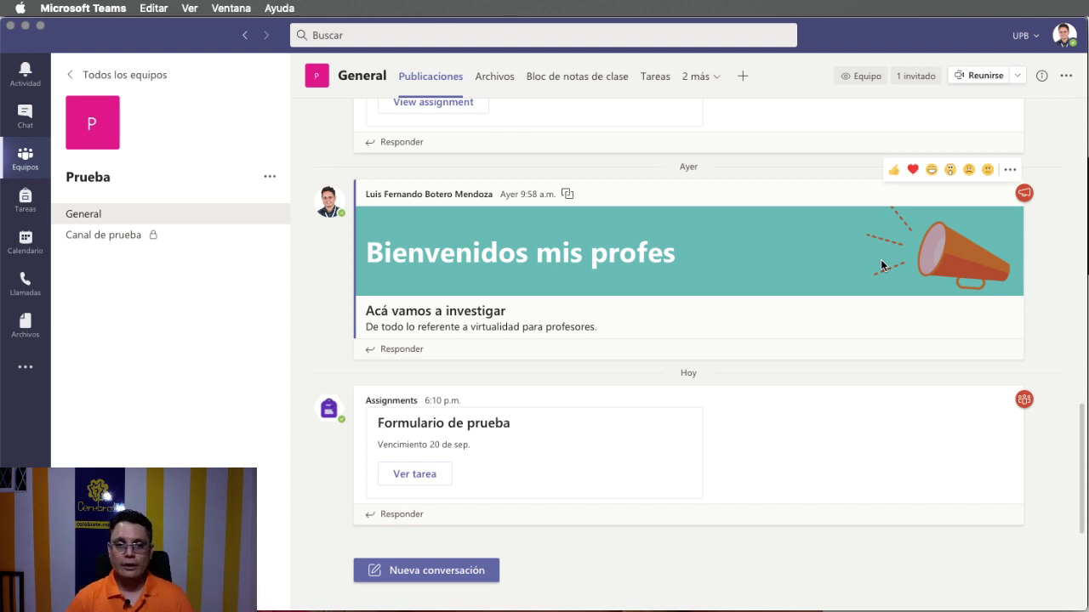
pyautogui.press('super+Tab')
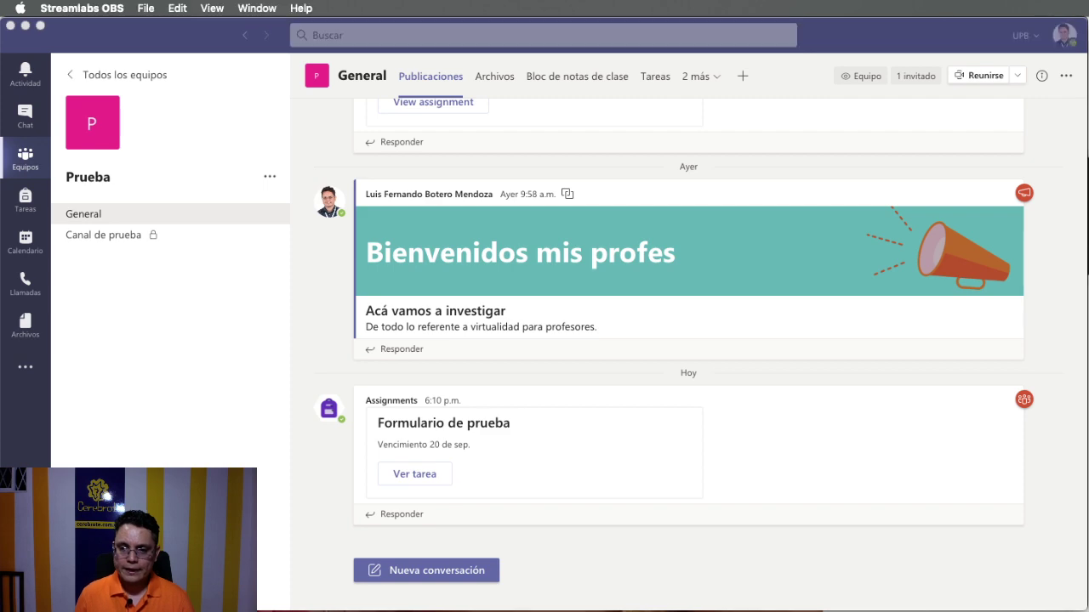